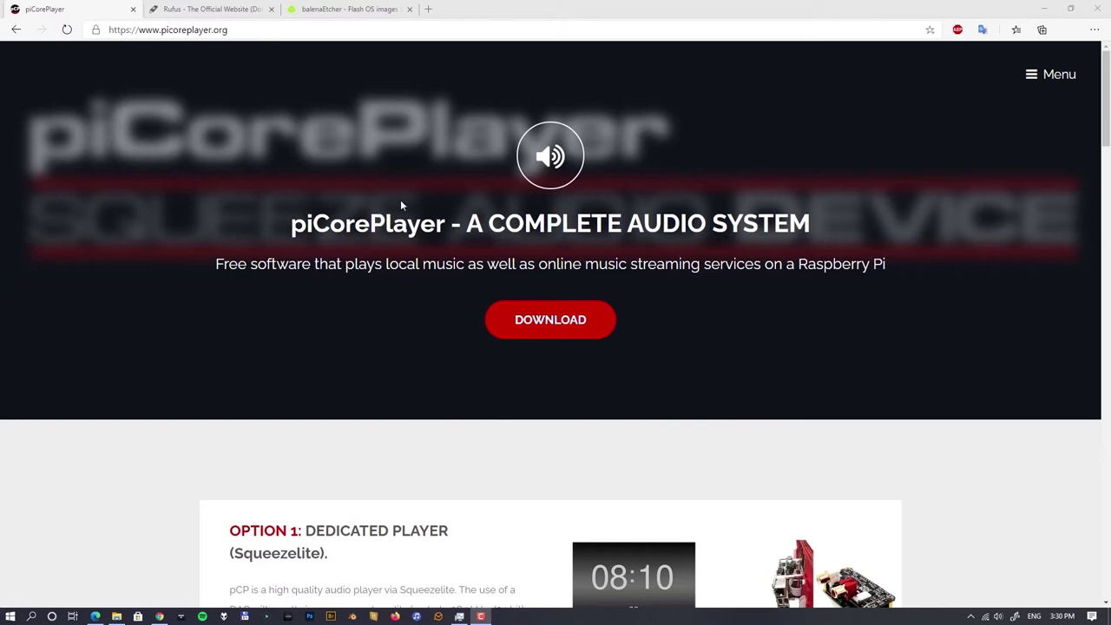
Scroll up and down through the piCorePlayer home page to read it.
scroll(615, 405, "down", 6)
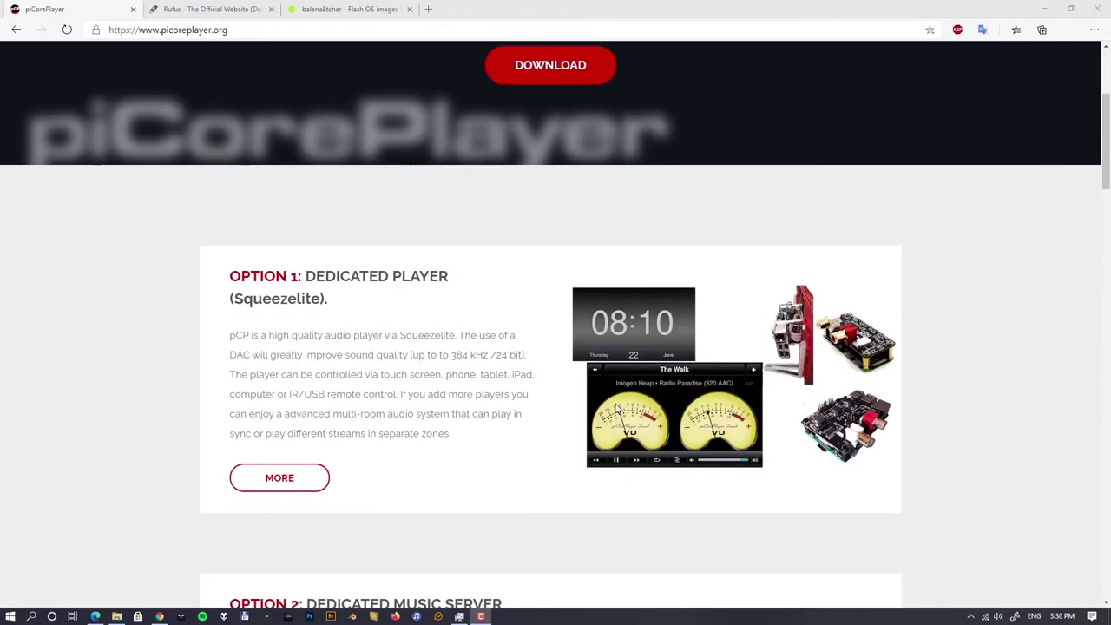
scroll(614, 408, "down", 4)
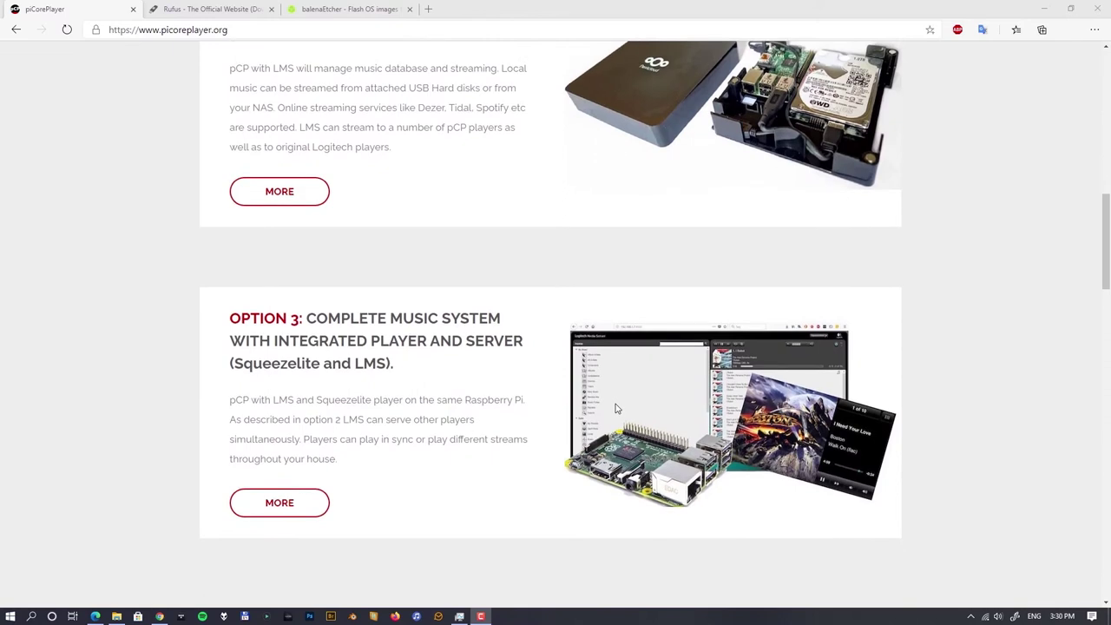
scroll(615, 408, "up", 10)
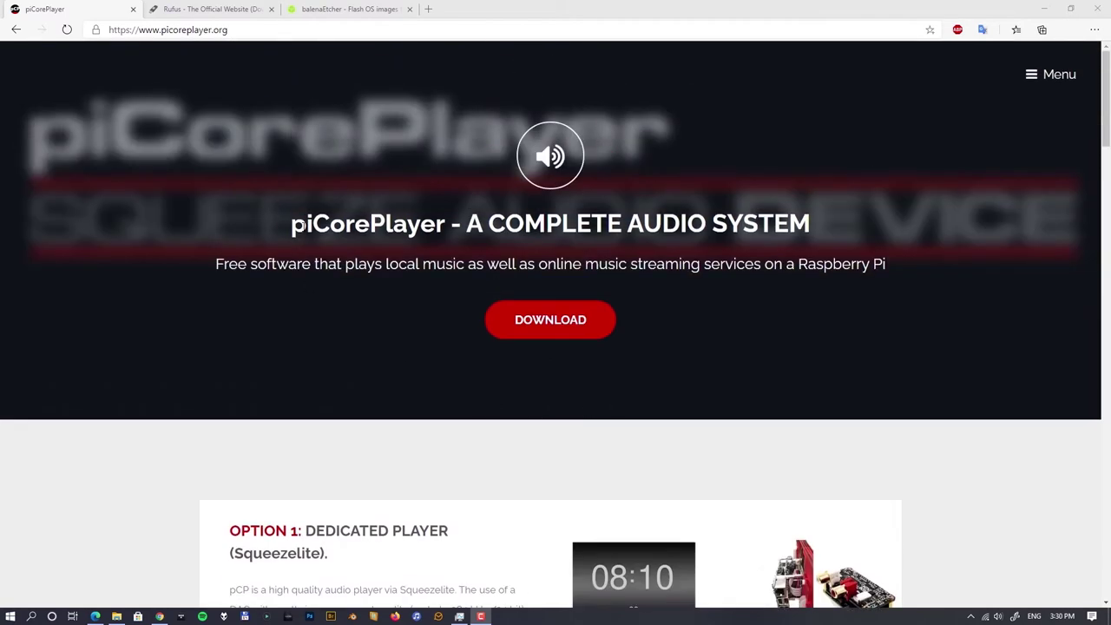
scroll(427, 399, "down", 3)
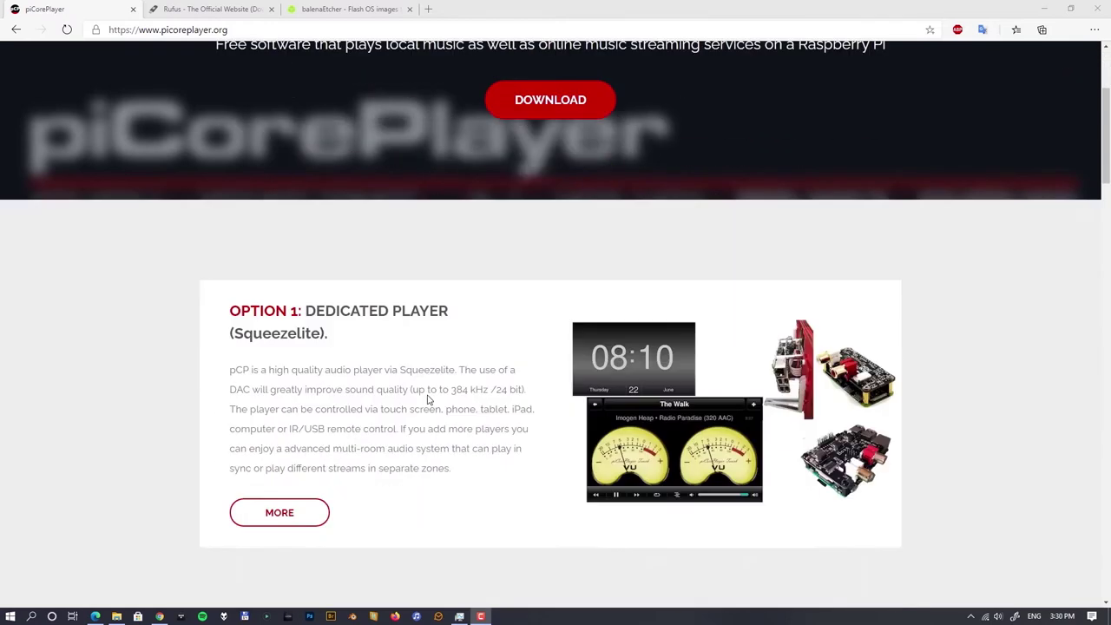
scroll(407, 413, "down", 3)
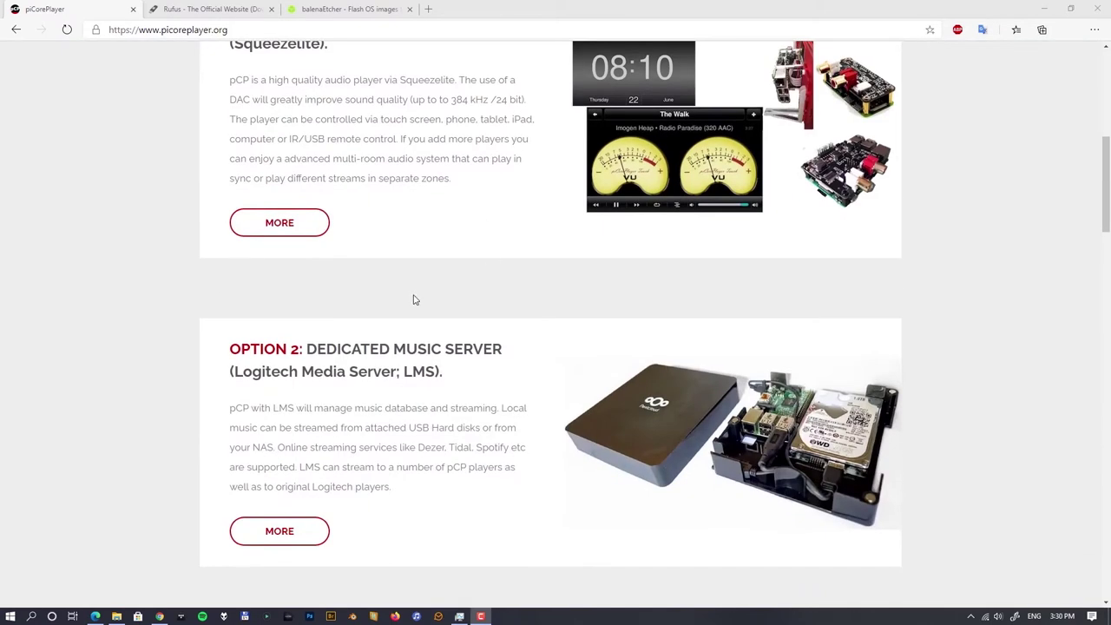
scroll(414, 295, "down", 3)
scroll(416, 397, "down", 2)
scroll(449, 397, "up", 5)
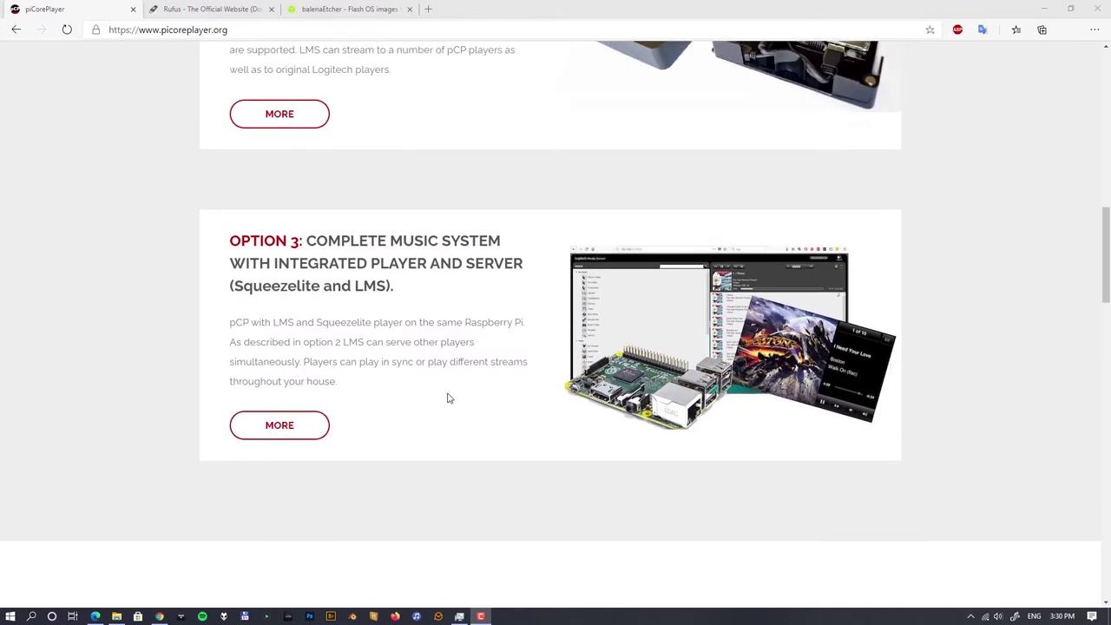
scroll(448, 396, "down", 3)
scroll(449, 397, "down", 2)
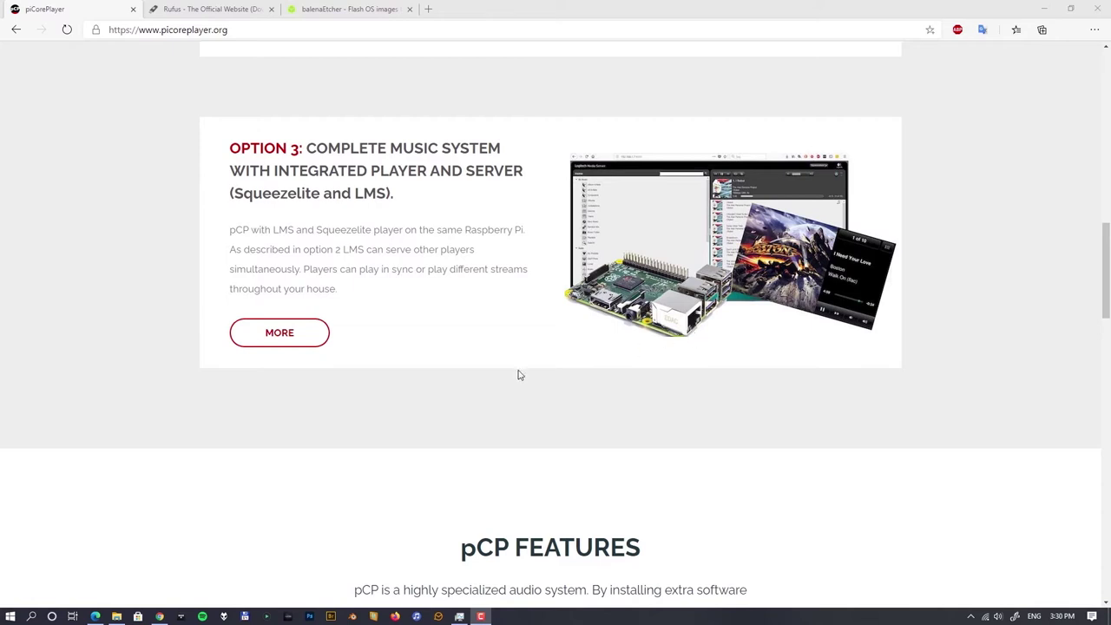
scroll(662, 387, "up", 1)
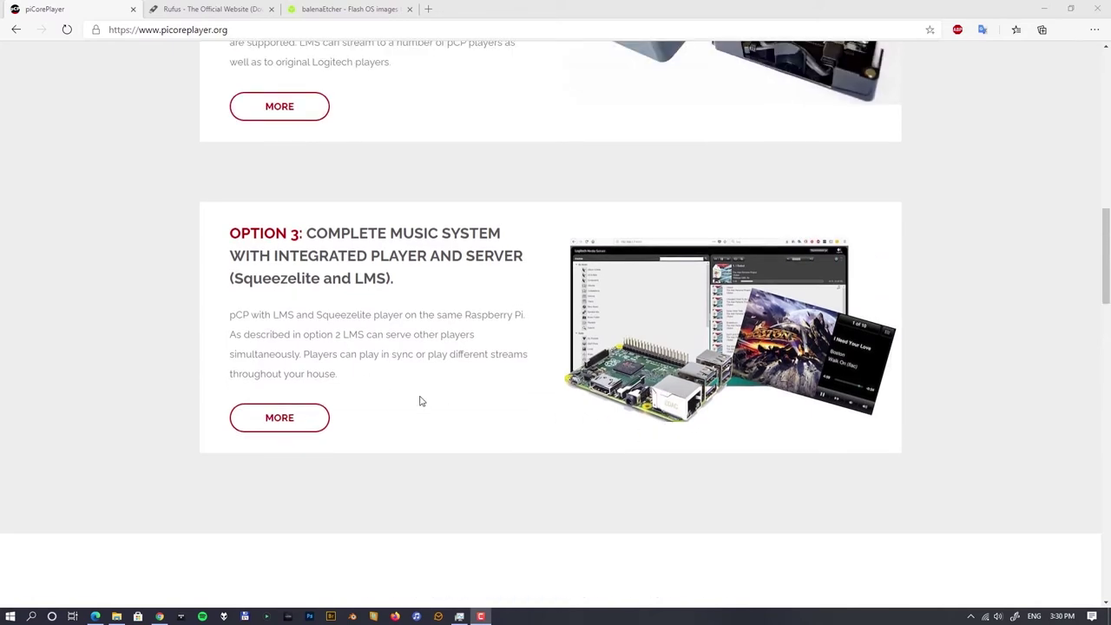
scroll(512, 308, "up", 1)
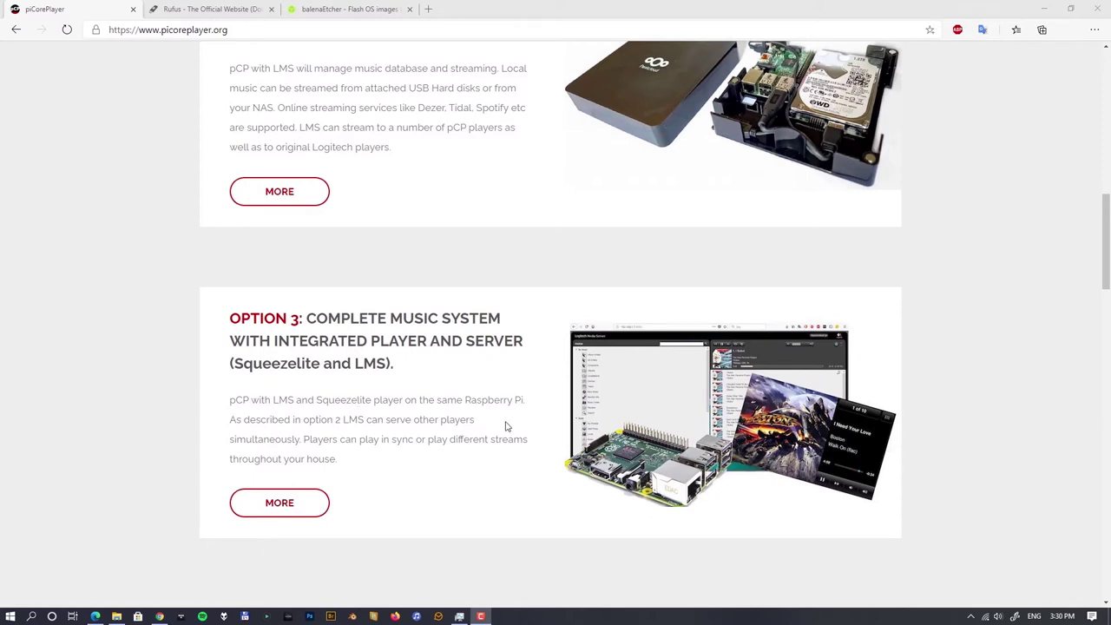
scroll(511, 426, "down", 1)
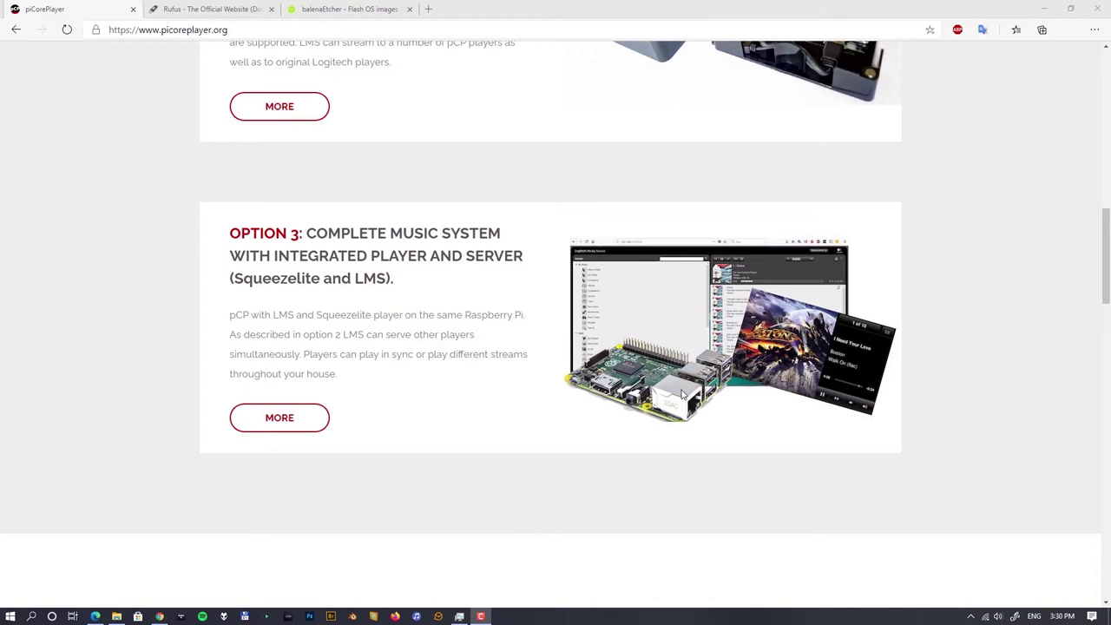
scroll(683, 393, "up", 1)
scroll(682, 394, "up", 3)
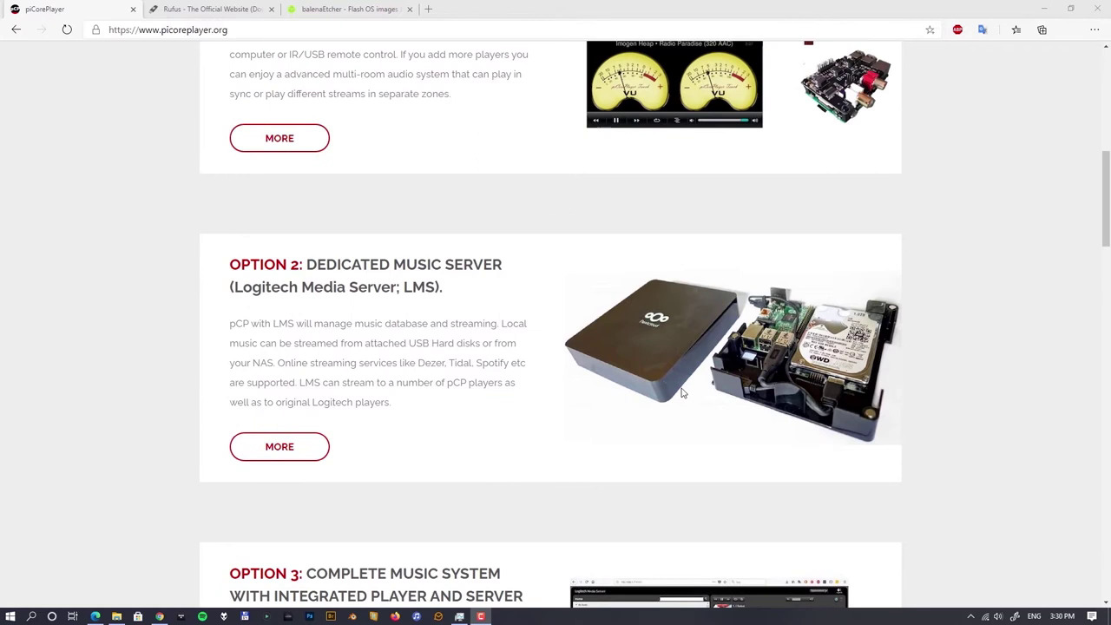
scroll(682, 389, "down", 3)
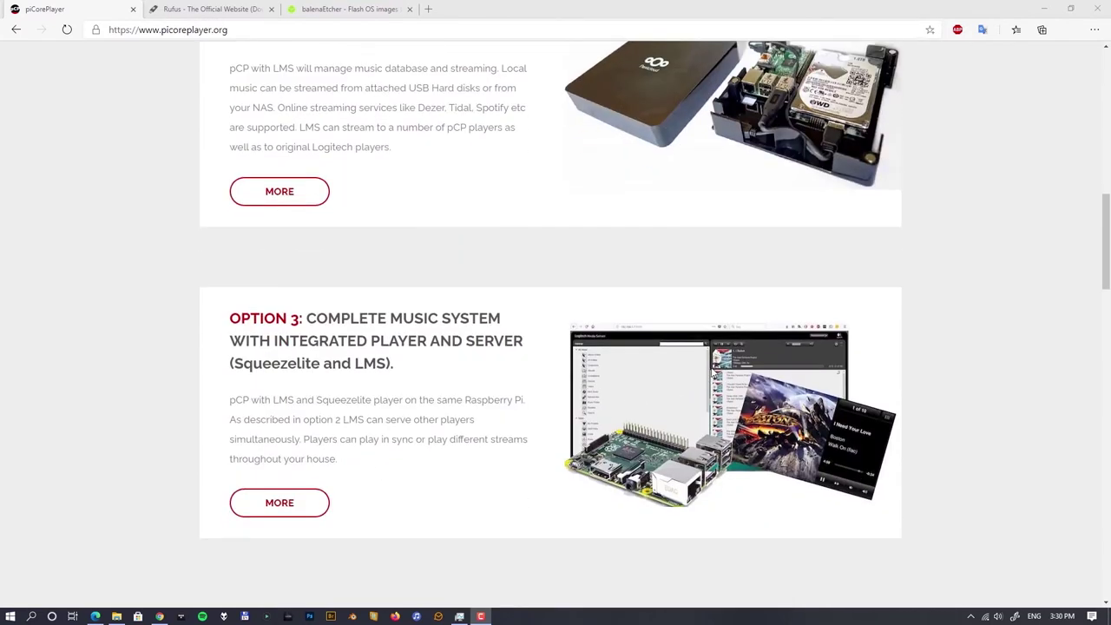
scroll(714, 373, "up", 9)
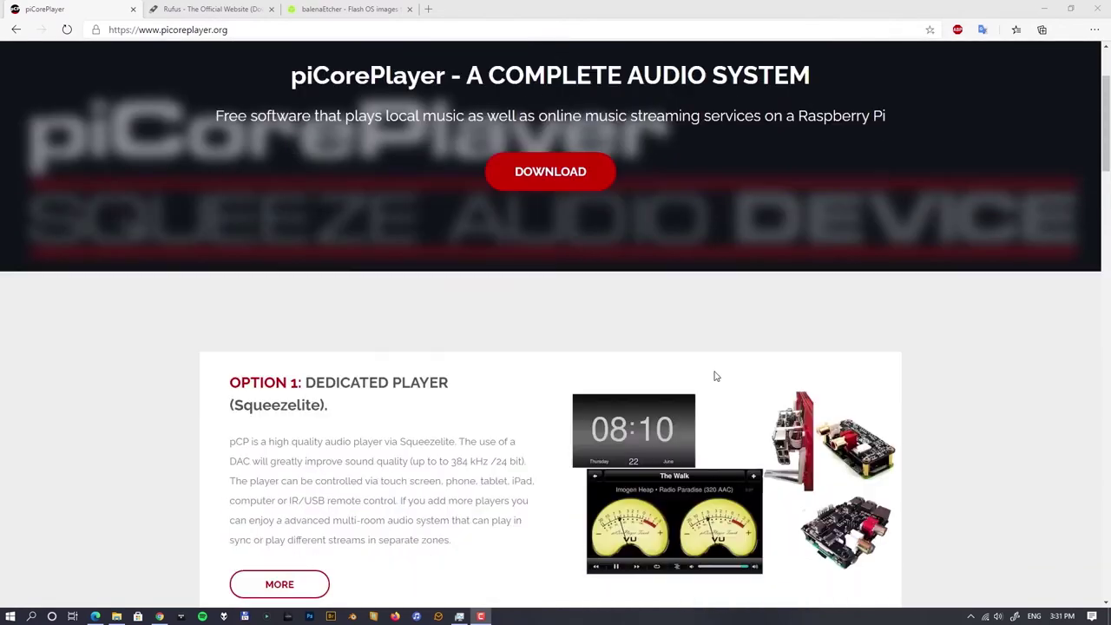
scroll(714, 373, "down", 7)
scroll(714, 376, "down", 11)
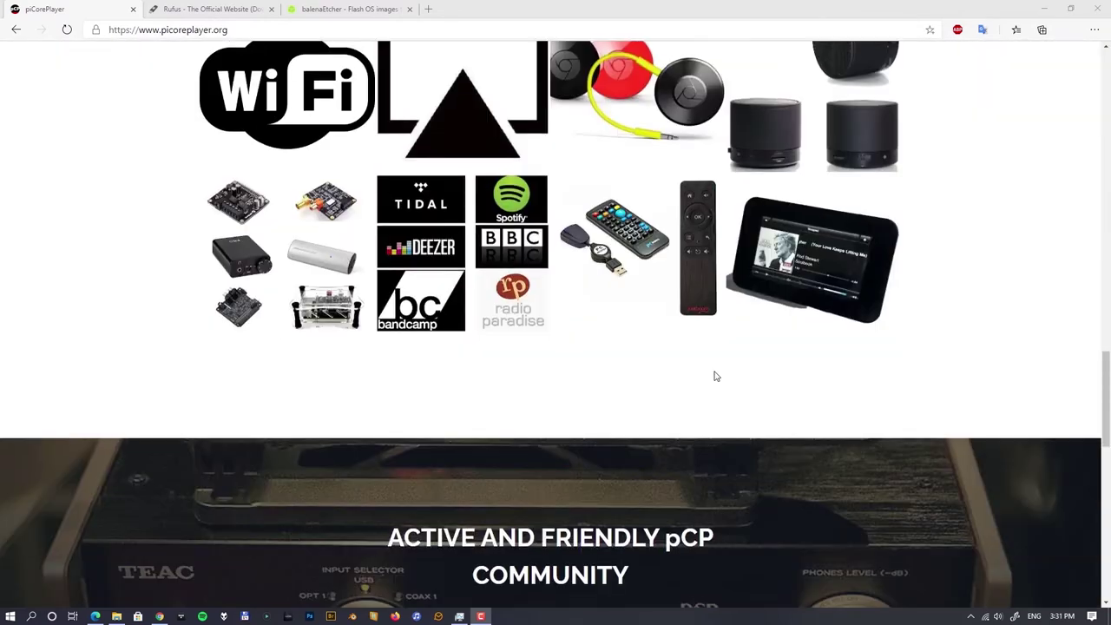
scroll(868, 261, "up", 1)
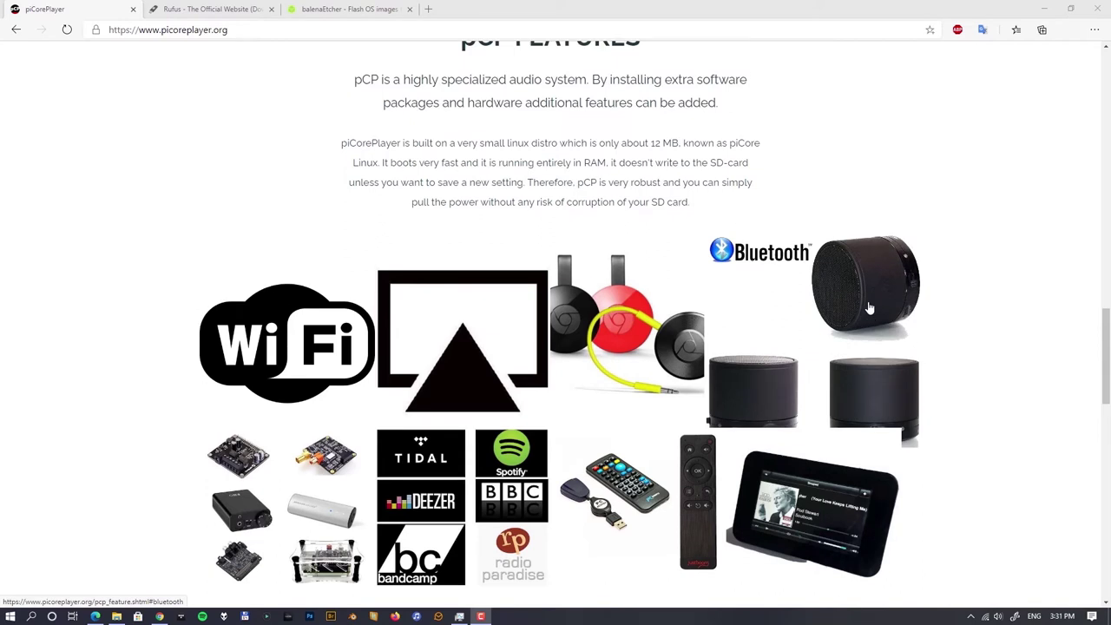
scroll(869, 308, "down", 1)
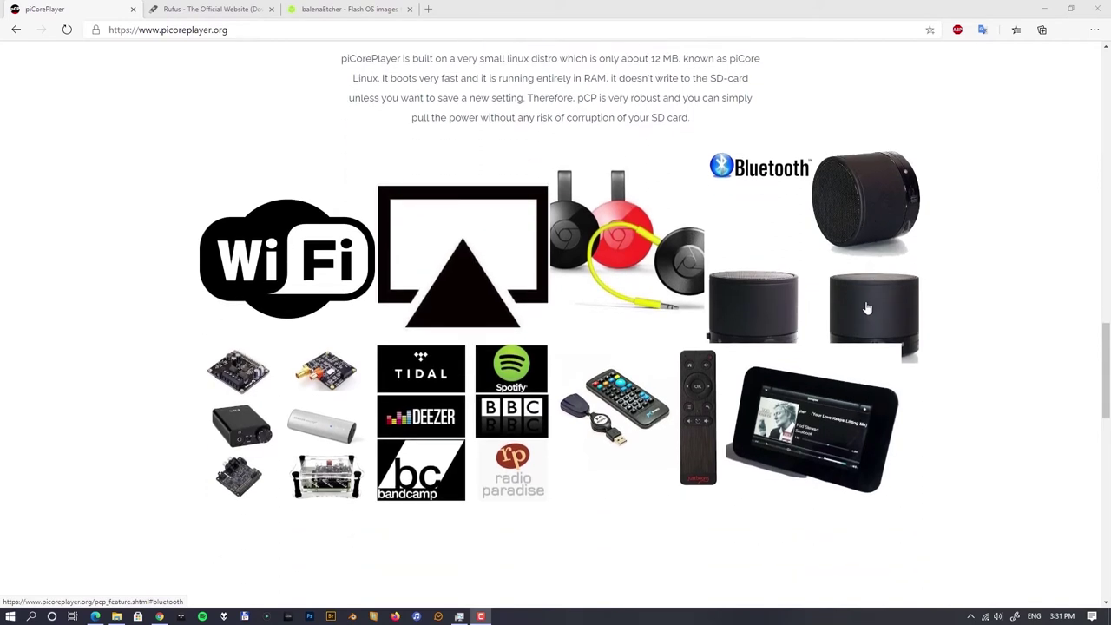
scroll(866, 306, "up", 8)
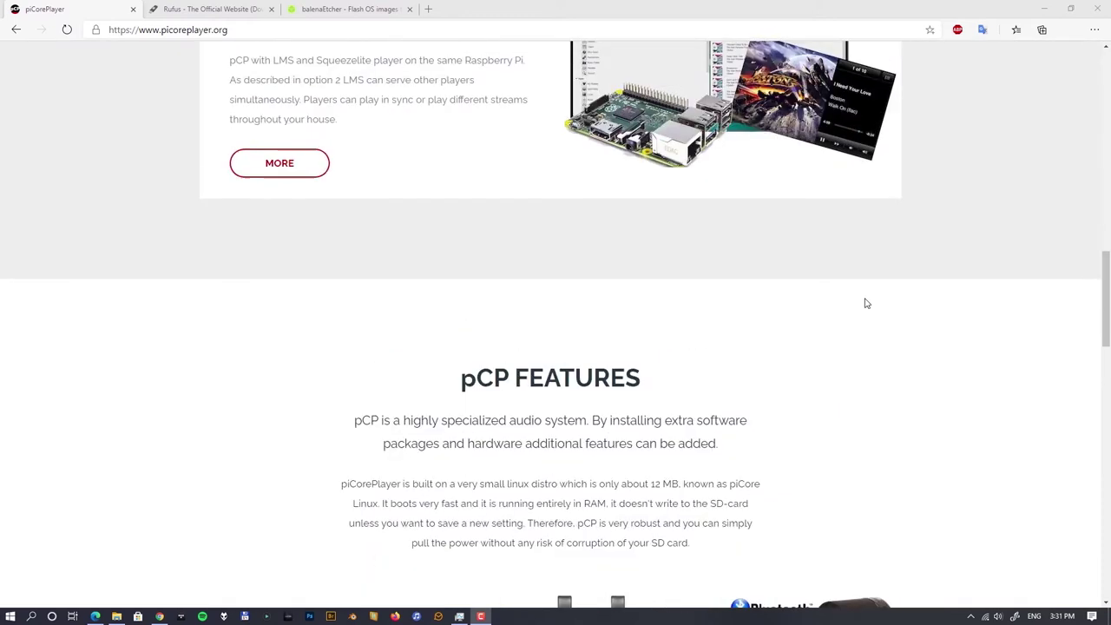
scroll(864, 303, "down", 8)
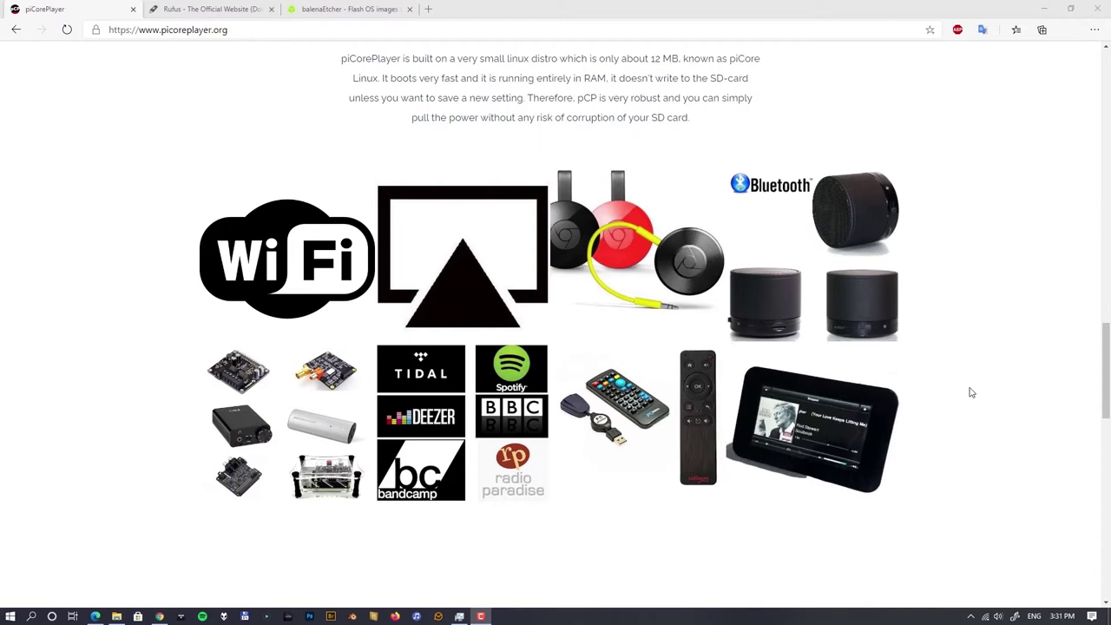
scroll(958, 396, "down", 2)
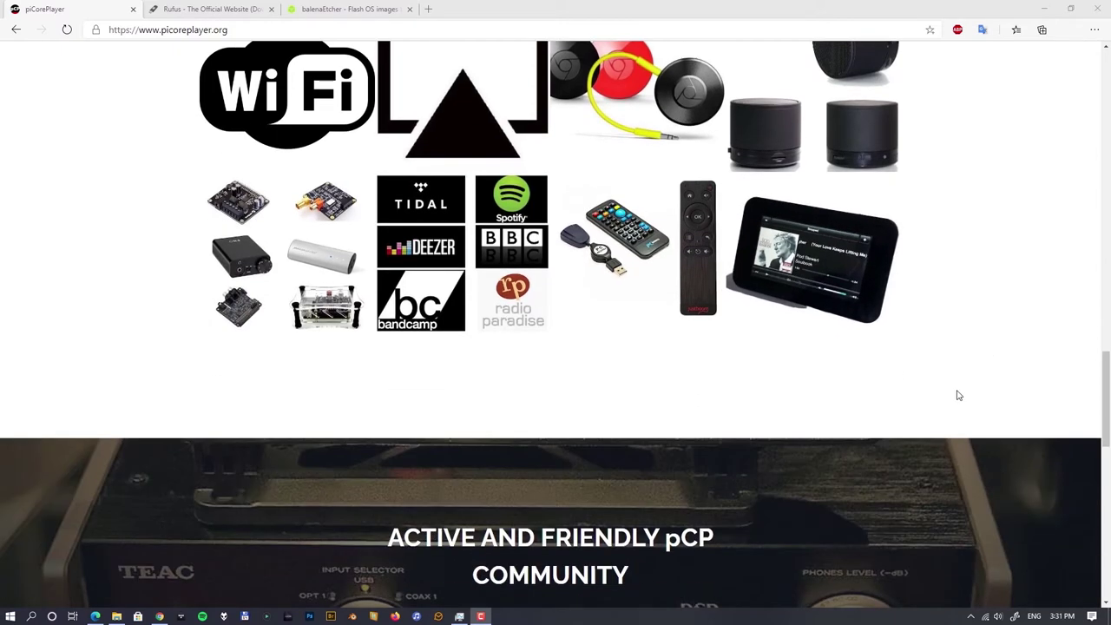
scroll(920, 402, "up", 5)
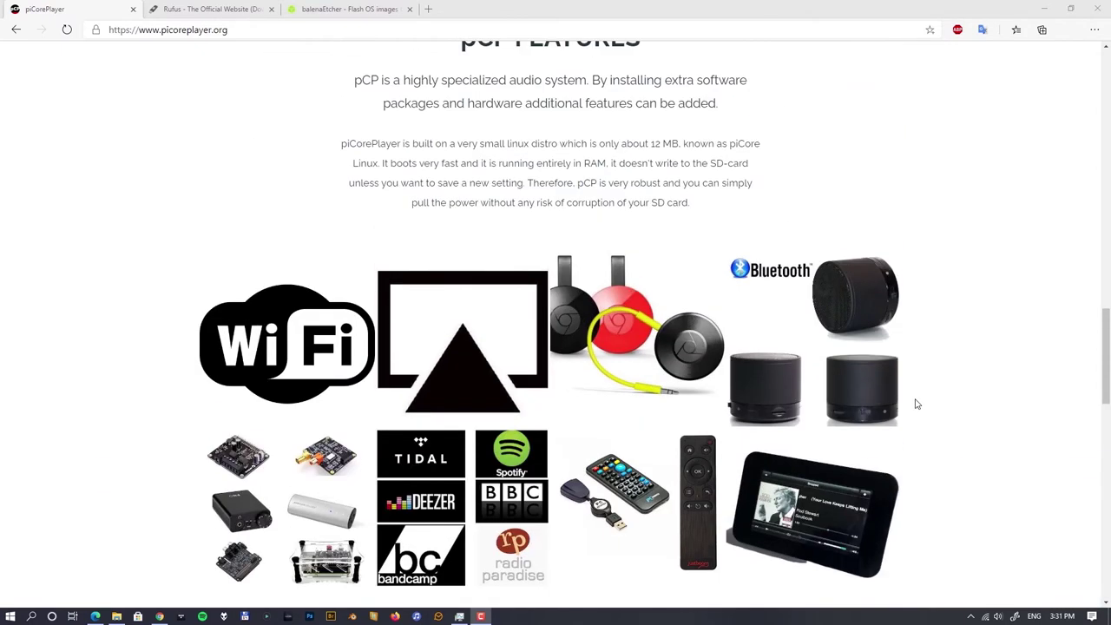
scroll(917, 404, "up", 4)
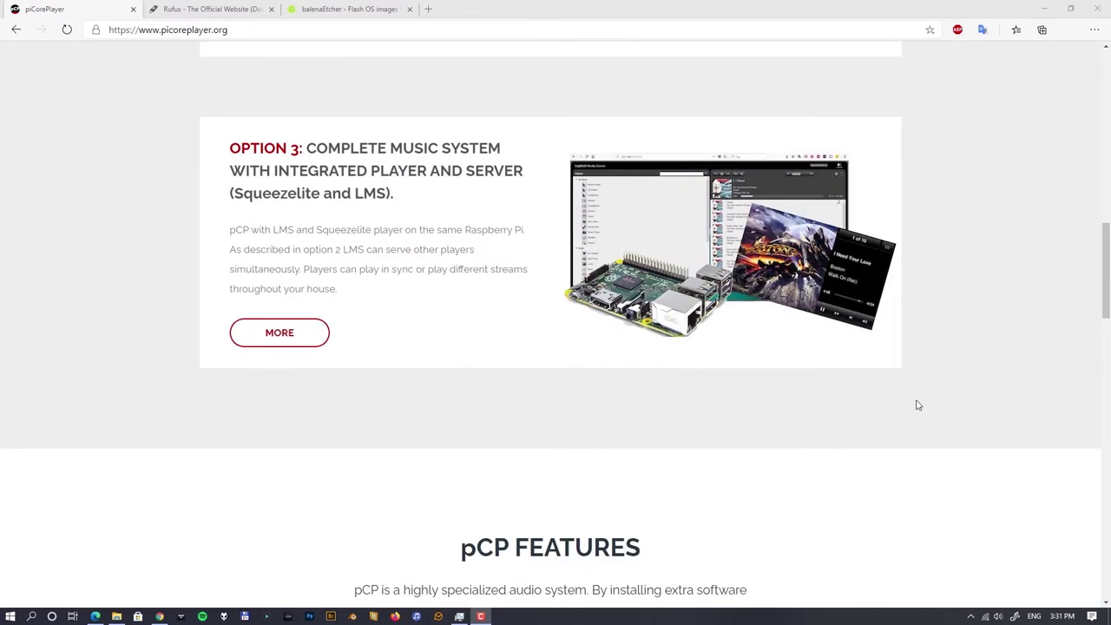
scroll(917, 404, "up", 1)
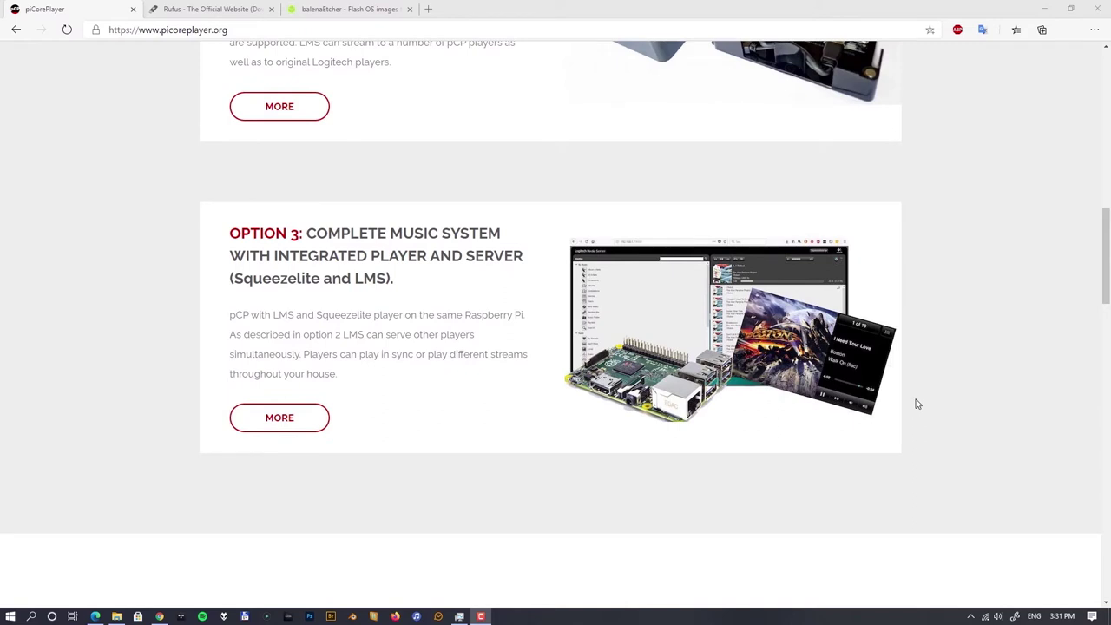
scroll(917, 403, "up", 2)
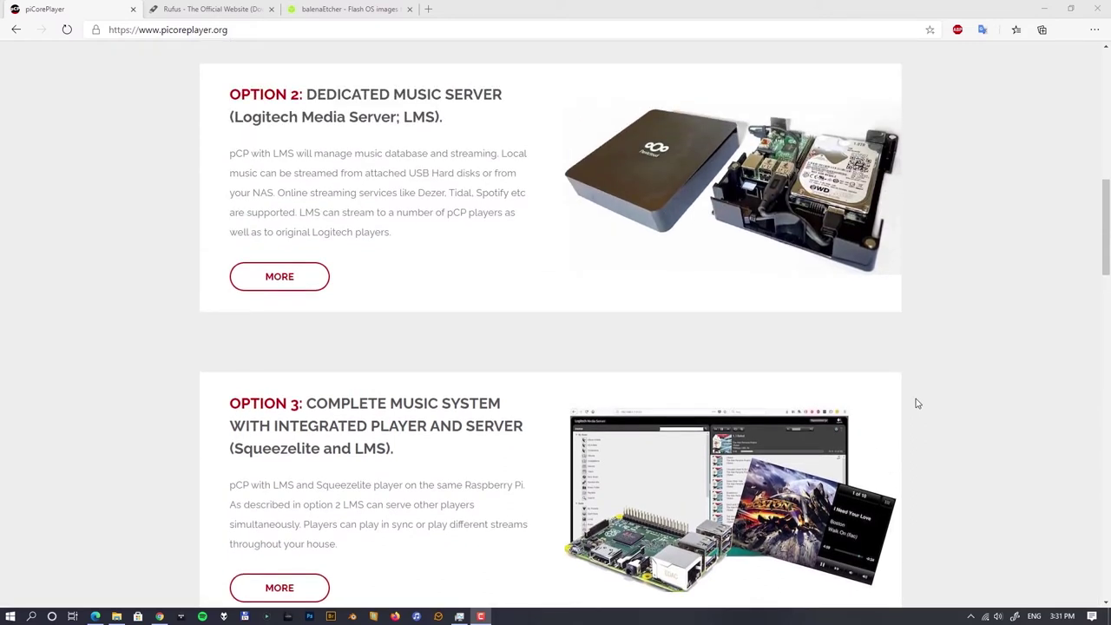
scroll(916, 399, "up", 9)
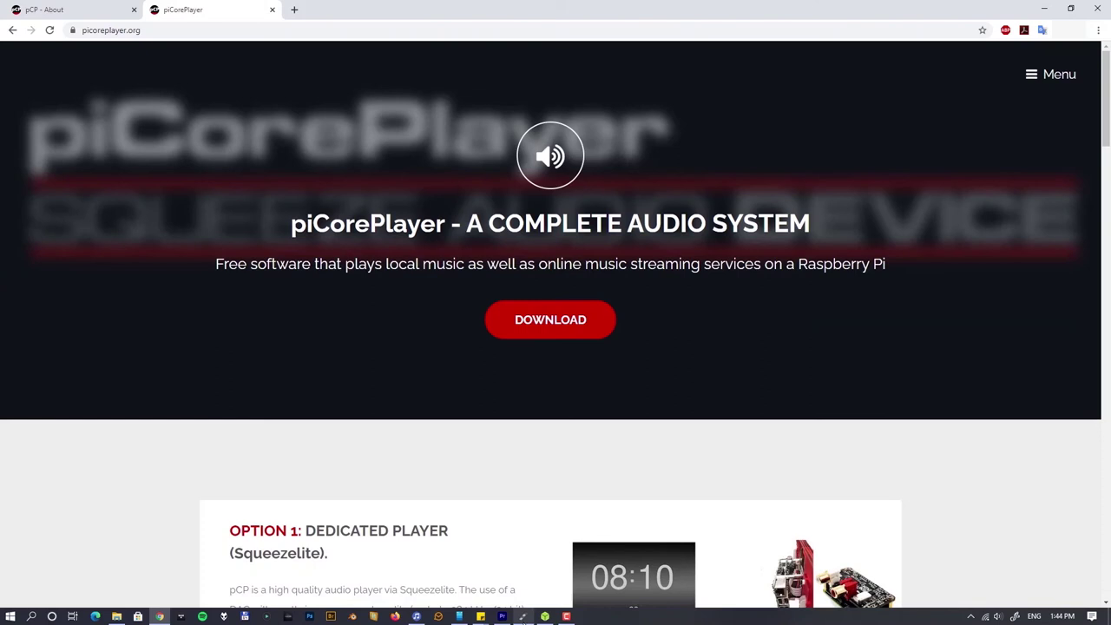
Bring up balenaEtcher and close it, then move the Rufus window further right.
left_click(544, 616)
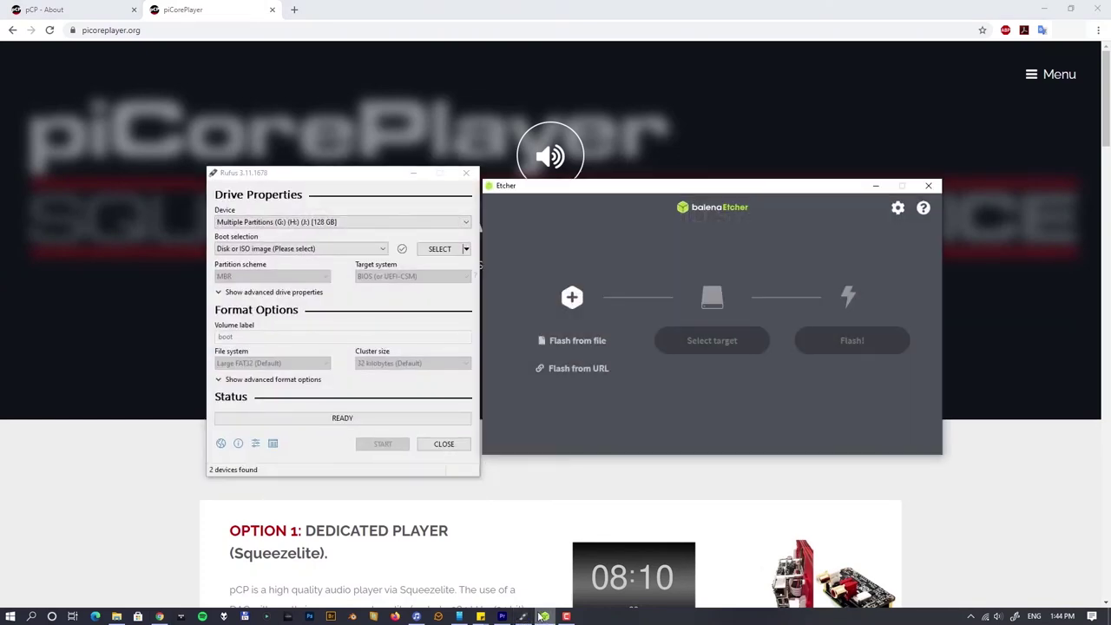
left_click(928, 187)
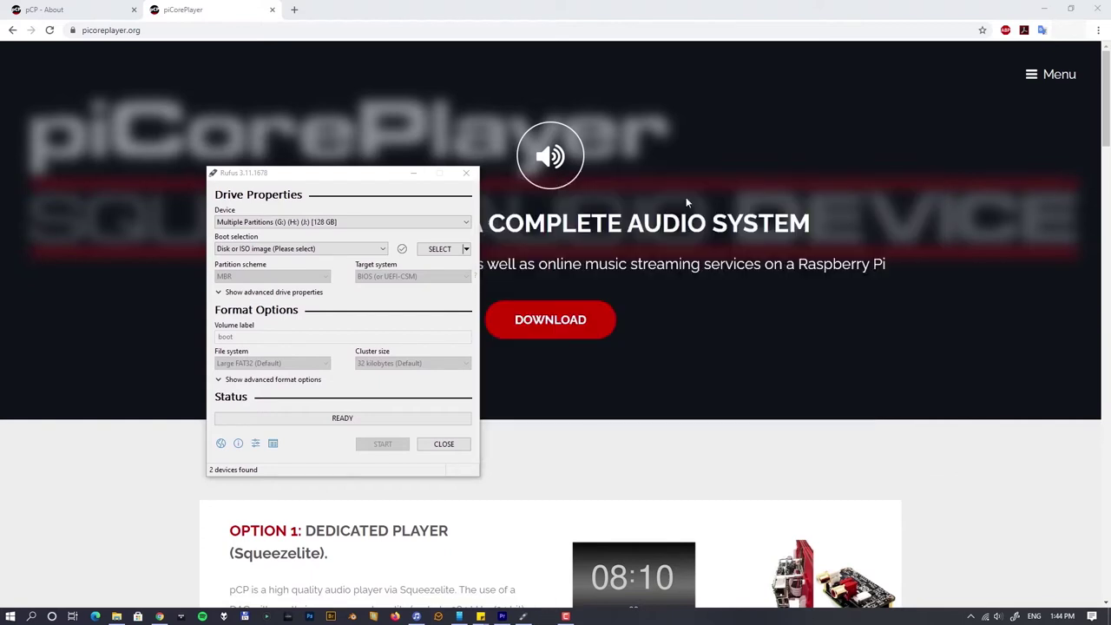
left_click_drag(390, 178, 583, 177)
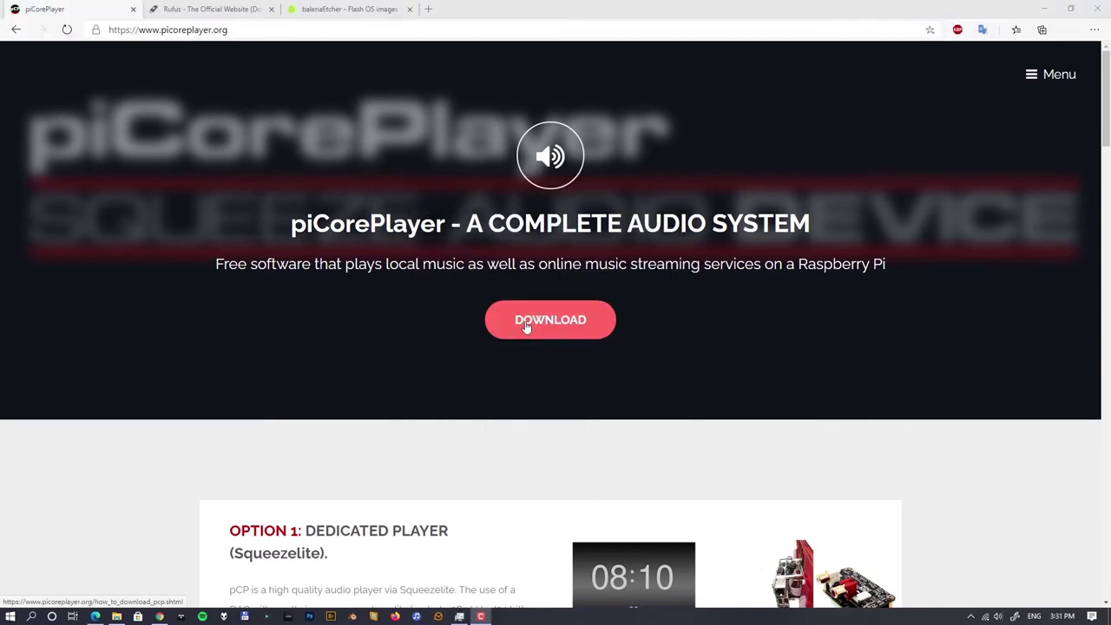
Follow the 'piCorePlayer Download' link from the How-to download page to the releases list.
left_click(526, 328)
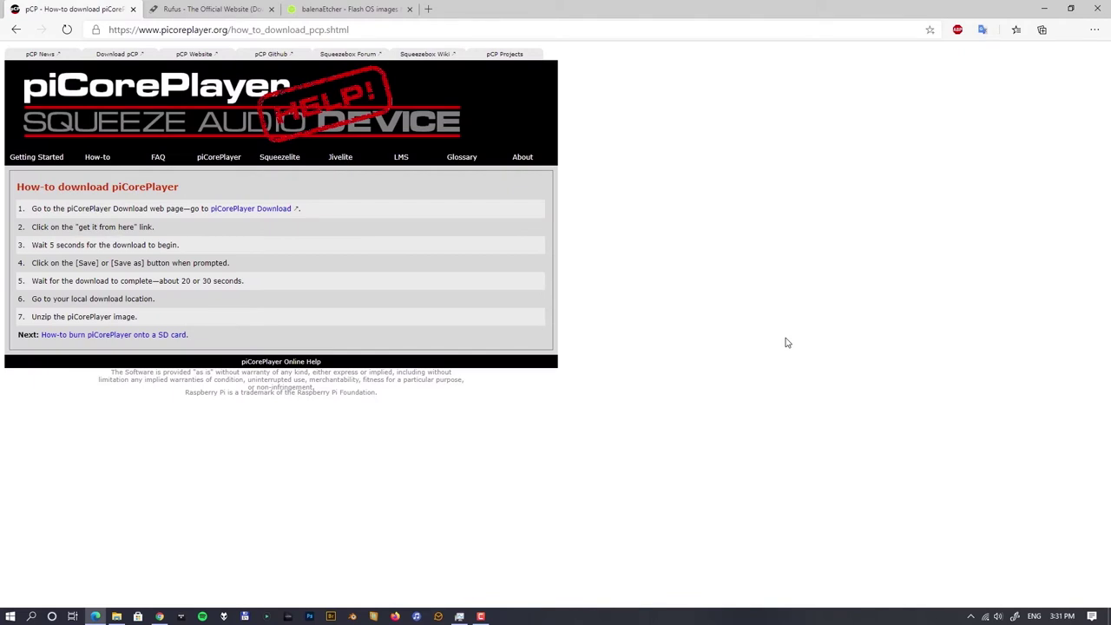
left_click(234, 210)
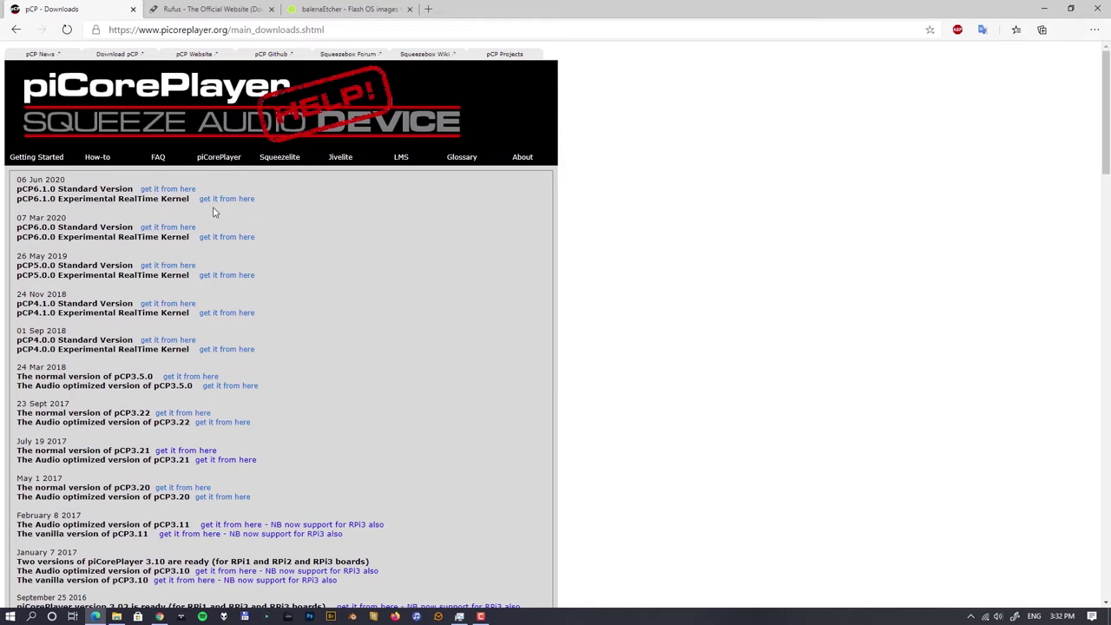
Download the pCP6.1.0 Standard Version image.
left_click(165, 193)
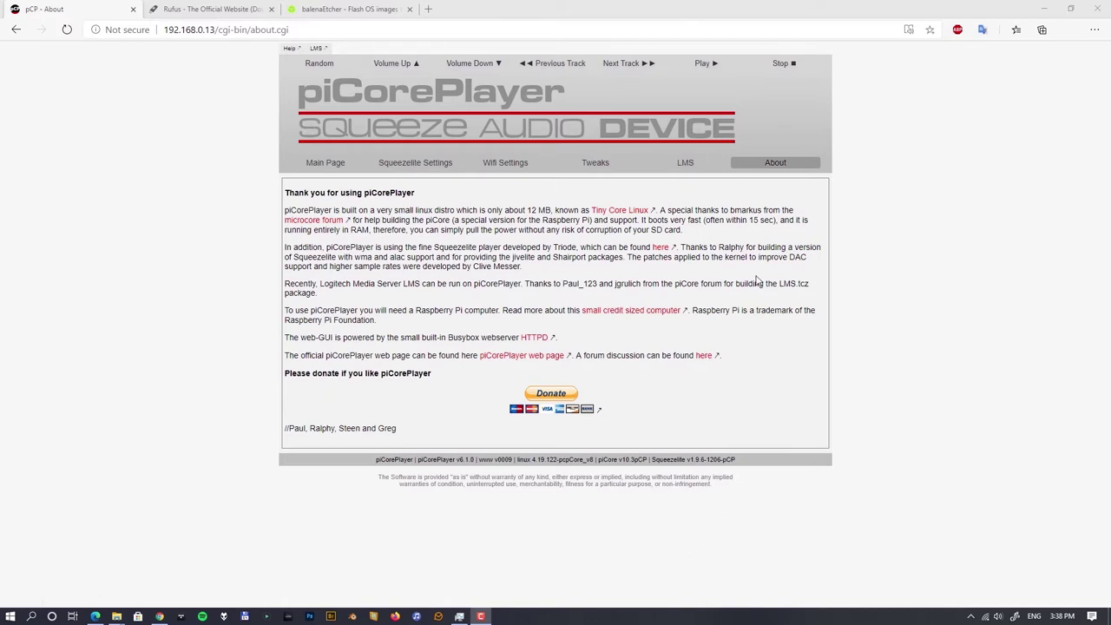
Scroll through the Main Page functions, then switch to Squeezelite Settings.
left_click(325, 165)
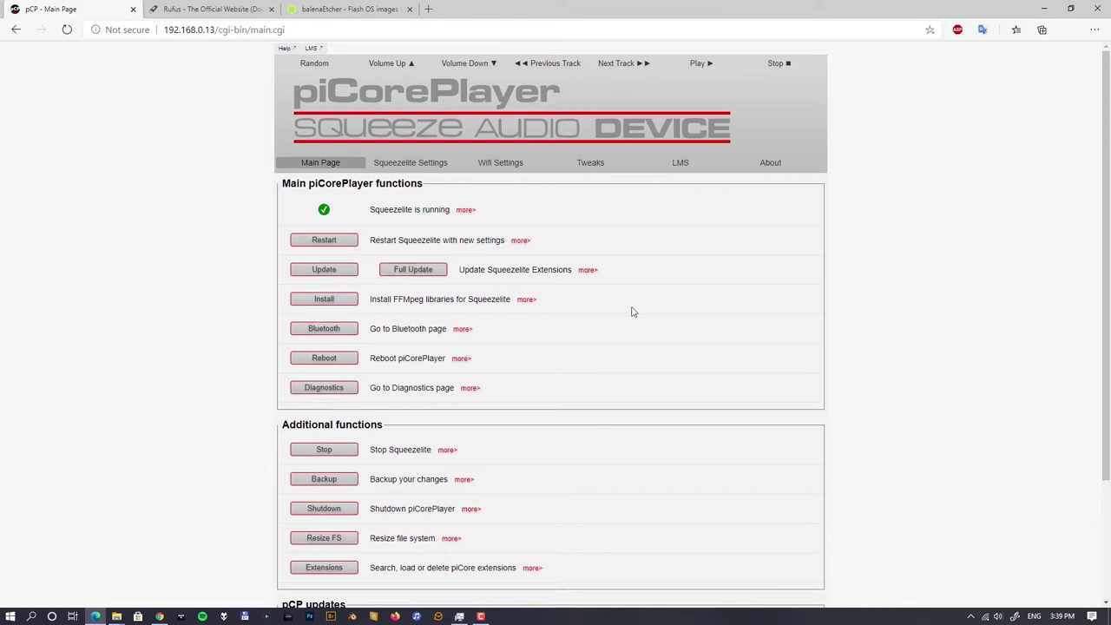
scroll(607, 294, "down", 1)
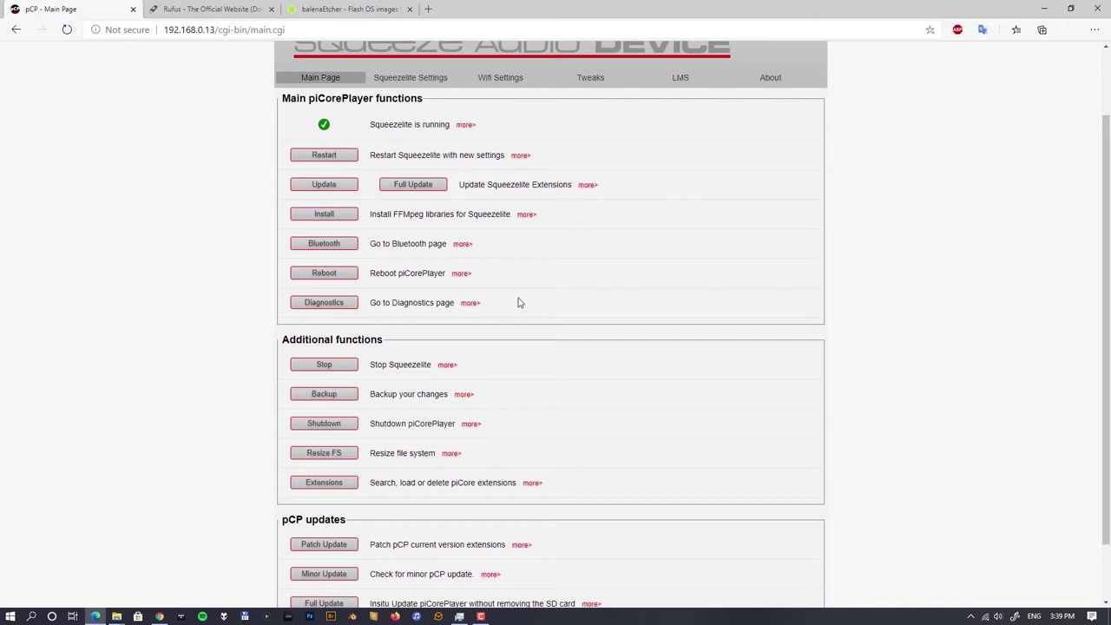
scroll(518, 302, "down", 2)
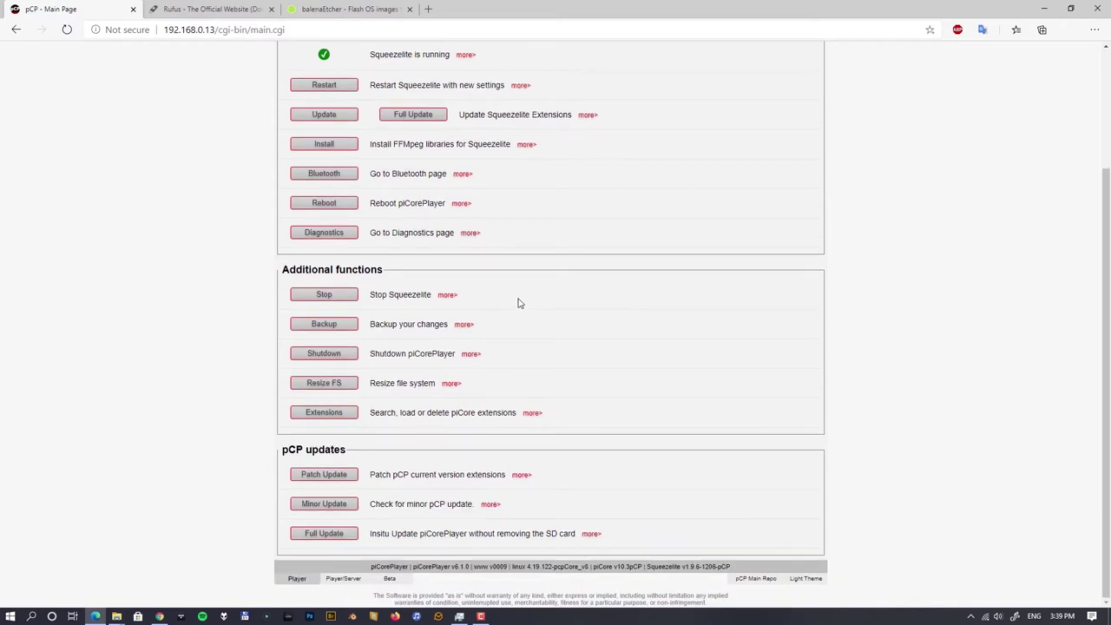
scroll(518, 302, "up", 4)
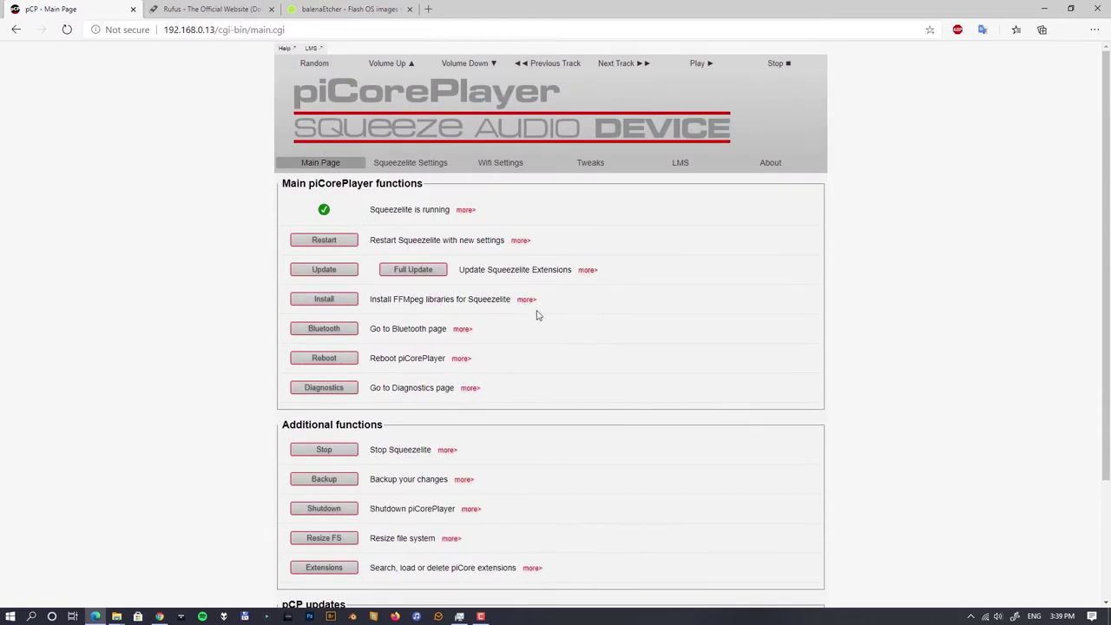
scroll(537, 315, "down", 4)
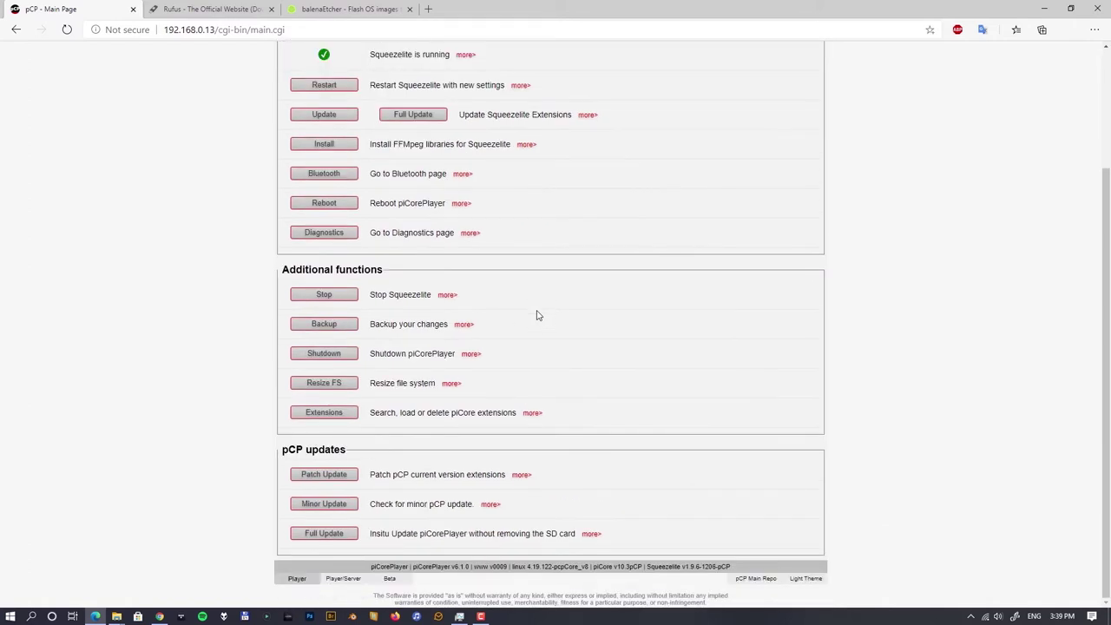
scroll(537, 315, "up", 4)
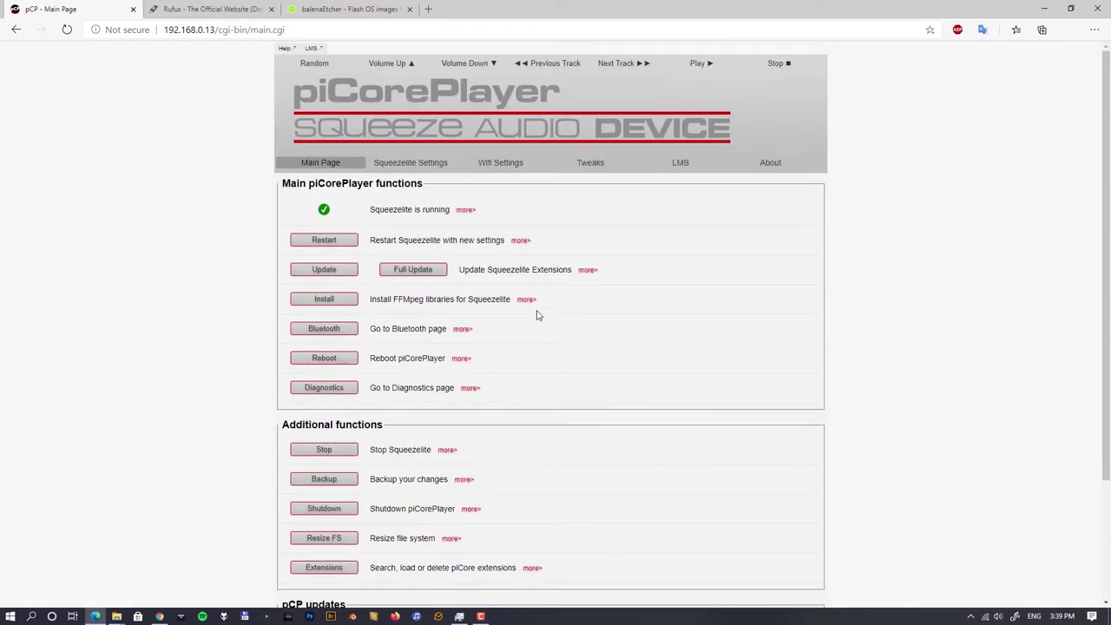
scroll(537, 315, "down", 4)
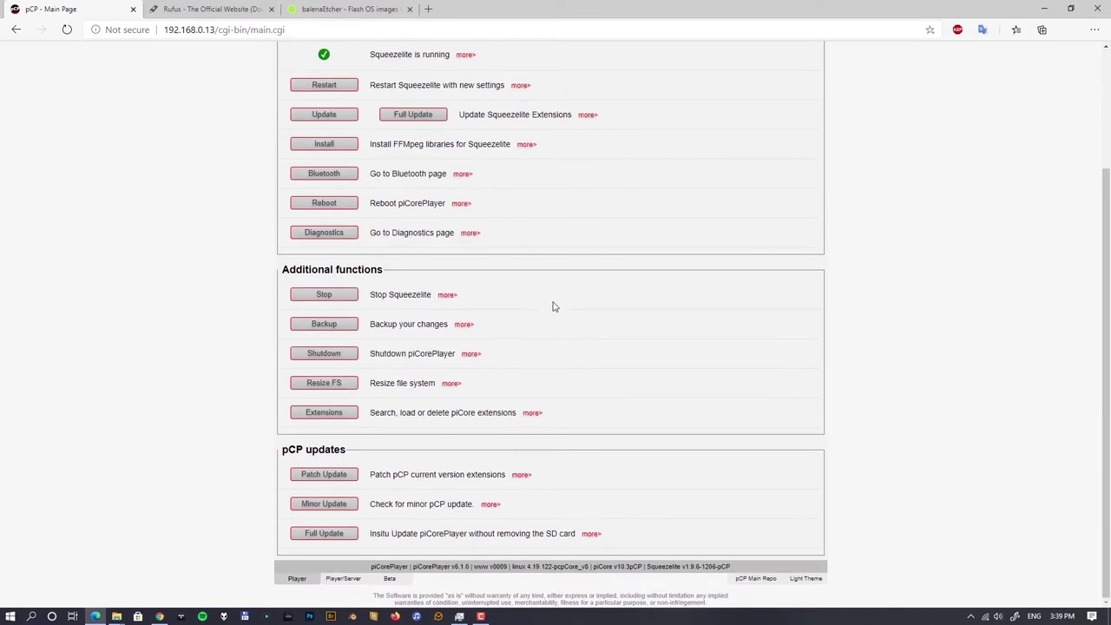
scroll(561, 295, "up", 4)
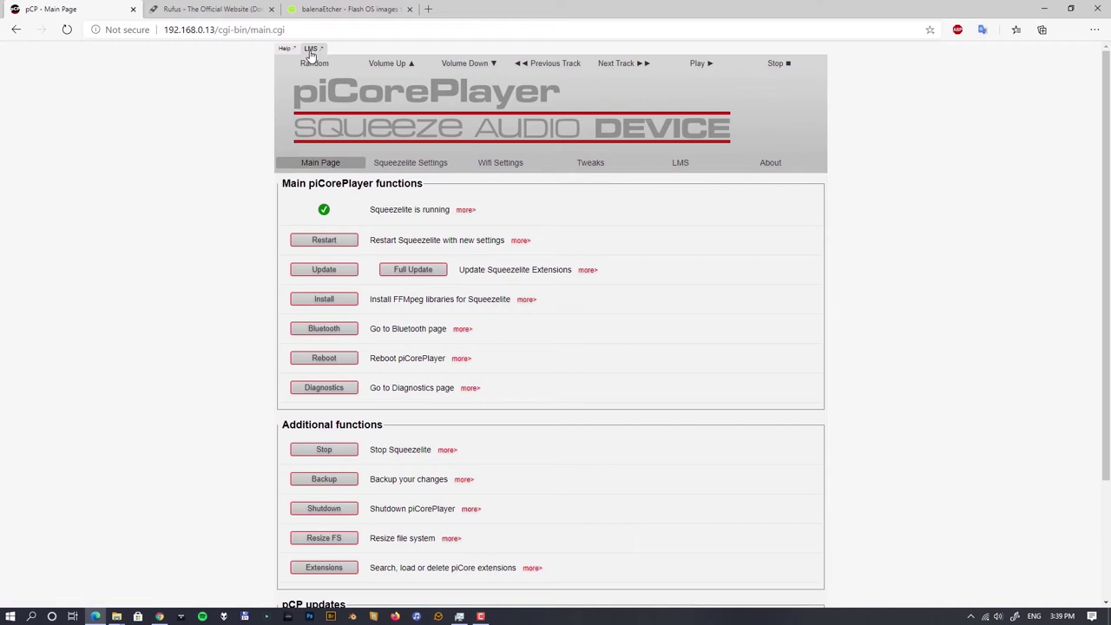
left_click(408, 165)
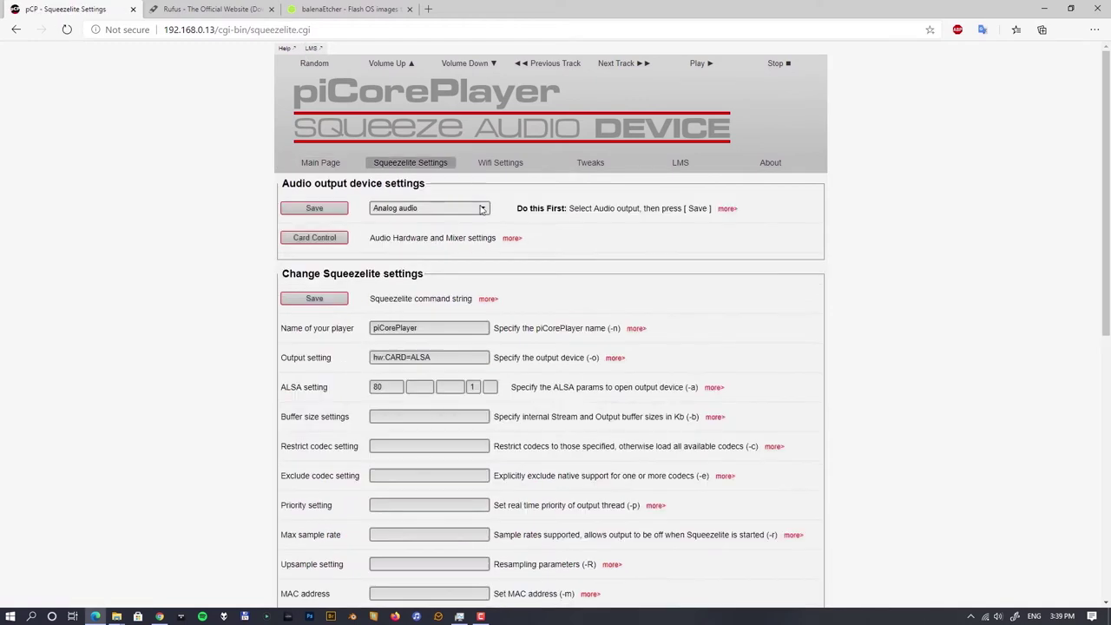
Set the Audio output device to USB audio and save it.
scroll(657, 260, "down", 4)
scroll(657, 260, "up", 4)
left_click(482, 209)
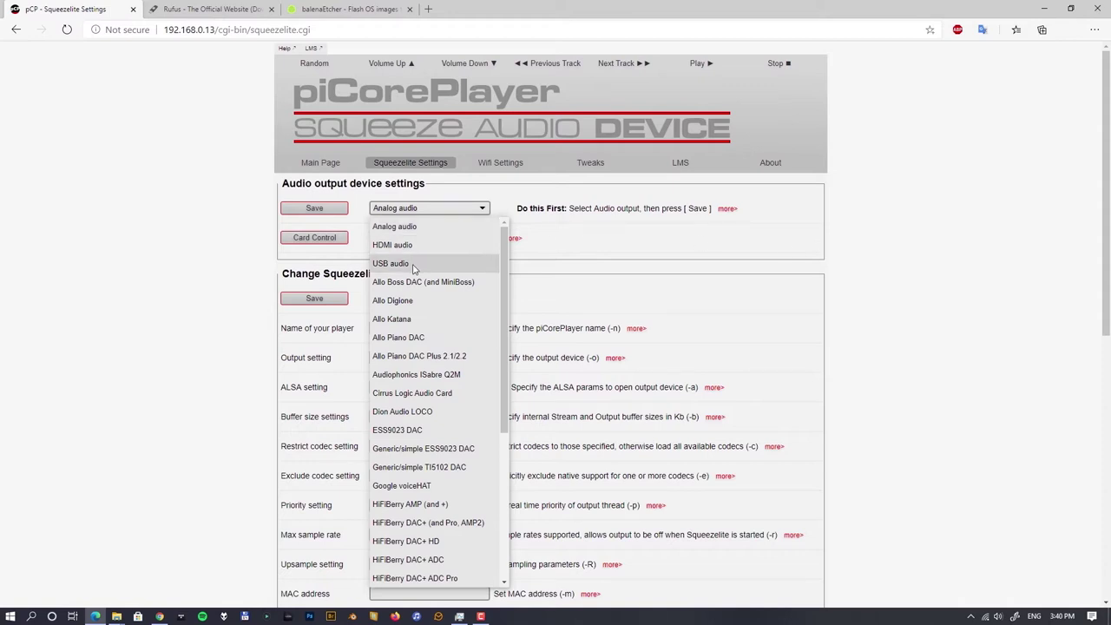
mouse_move(506, 261)
left_mouse_down()
mouse_move(514, 469)
mouse_move(502, 241)
left_mouse_up()
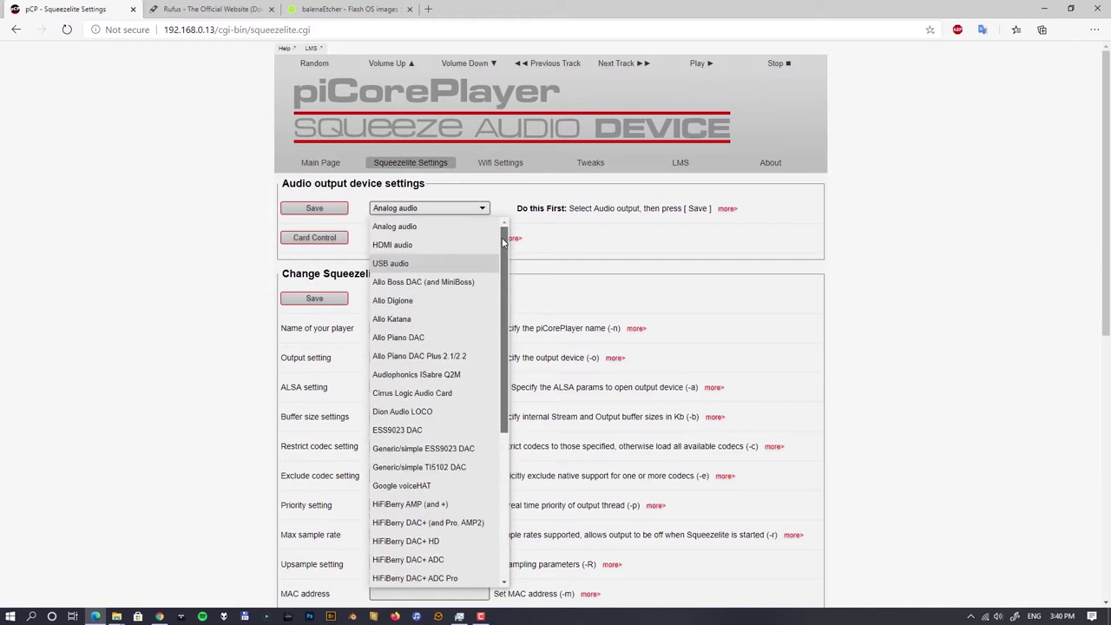
mouse_move(502, 241)
left_mouse_down()
mouse_move(505, 416)
mouse_move(503, 263)
mouse_move(490, 230)
left_mouse_up()
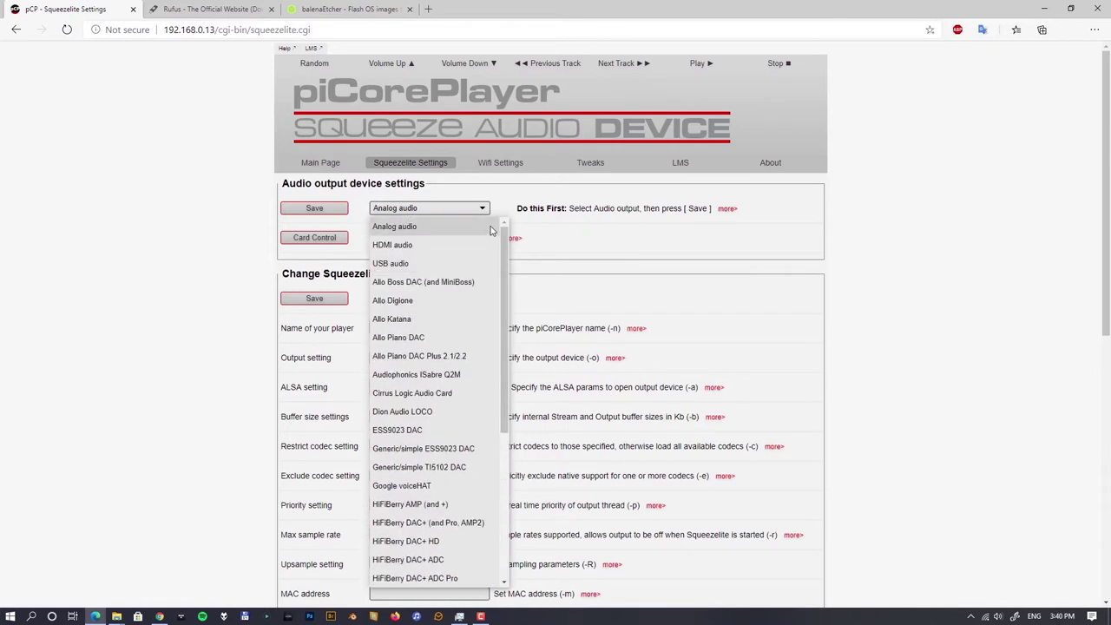
left_click_drag(503, 323, 504, 235)
left_click(395, 262)
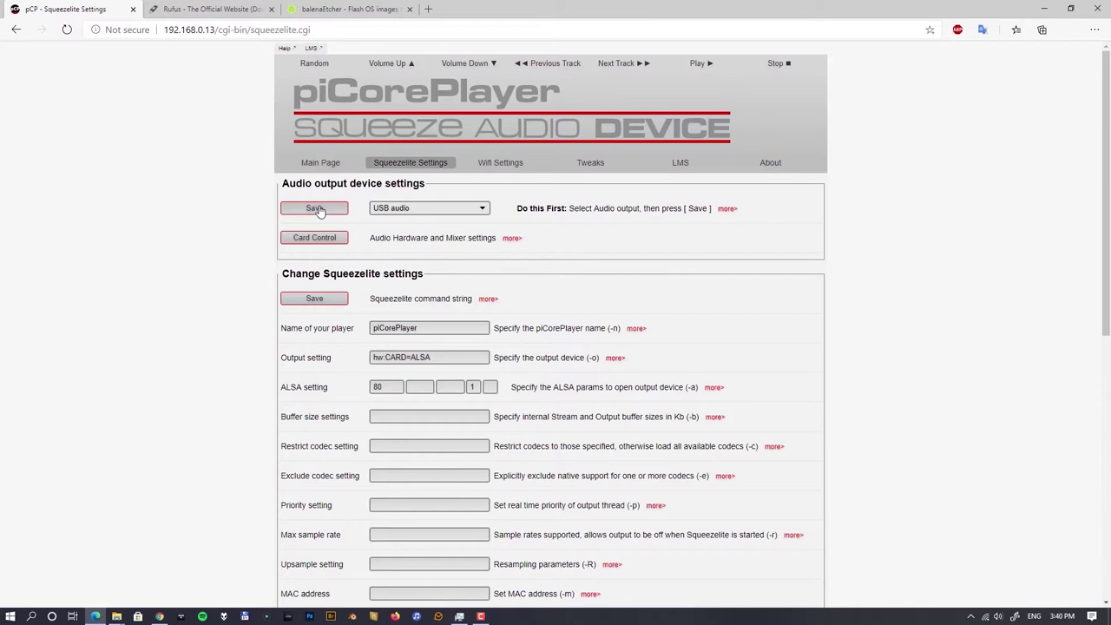
left_click(315, 208)
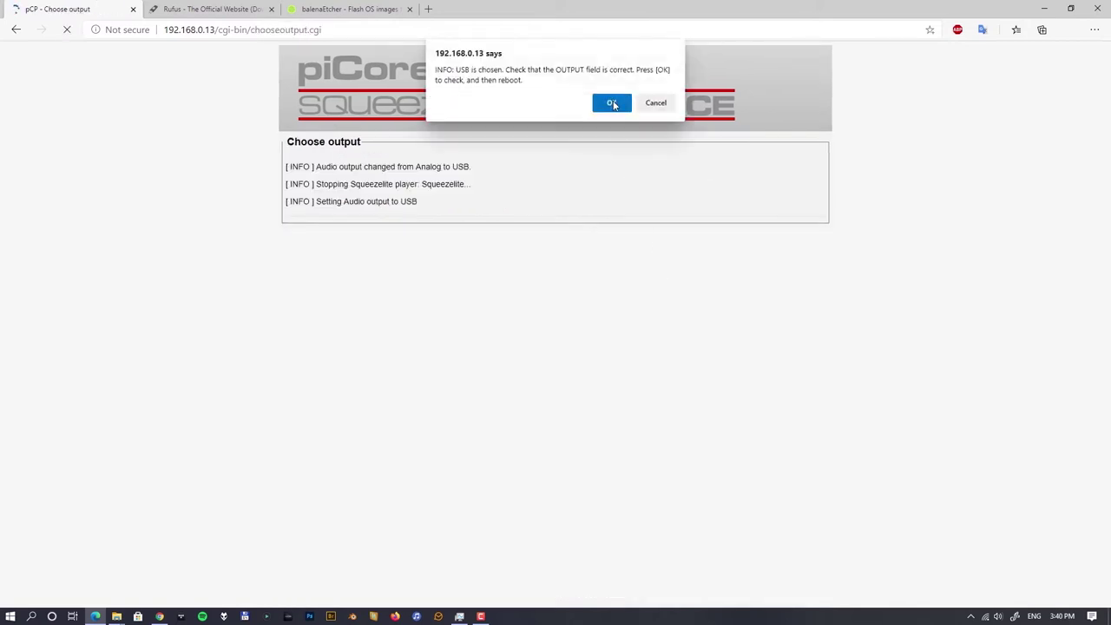
Acknowledge the USB audio info message and reboot piCorePlayer.
left_click(612, 104)
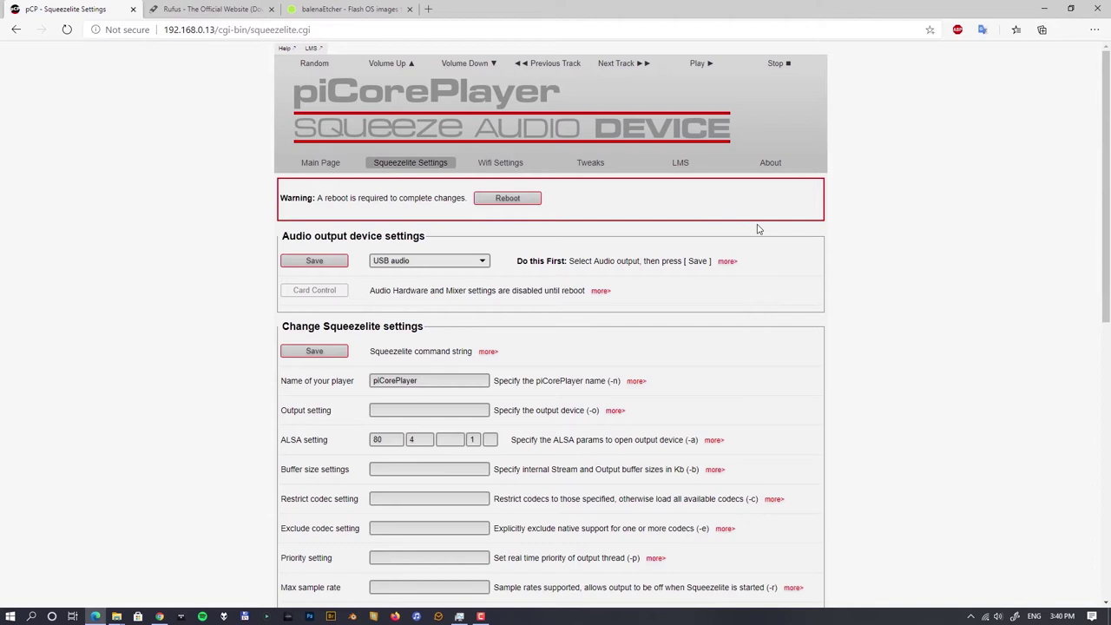
left_click(512, 201)
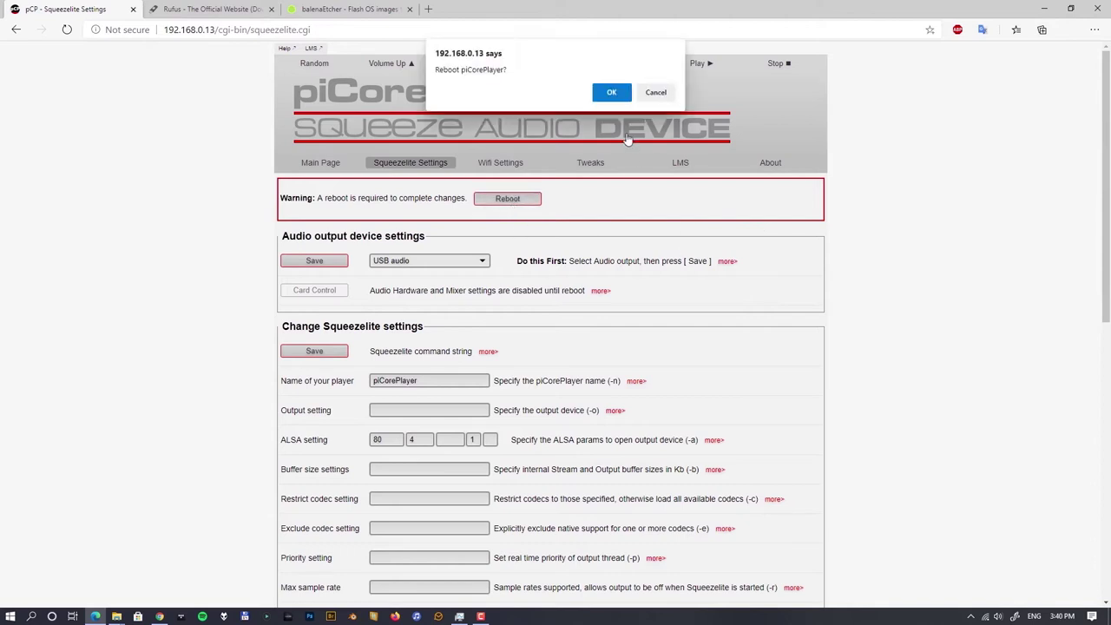
left_click(610, 92)
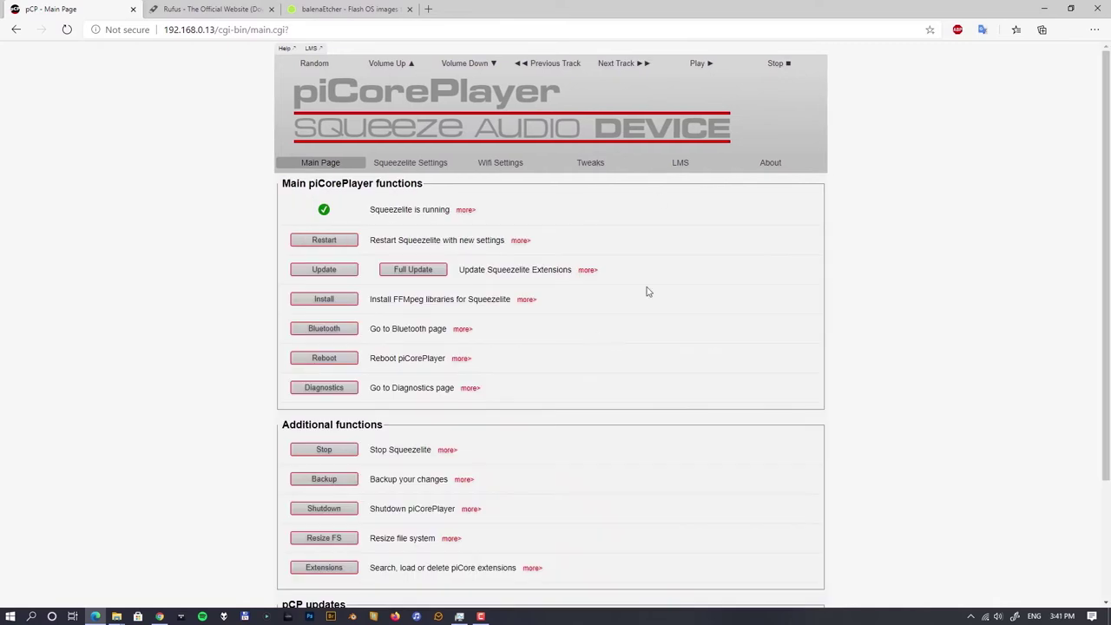
In Resize FS, choose 300 MB as the new PCP_ROOT partition size and view the help.
scroll(647, 292, "down", 3)
scroll(647, 291, "up", 3)
scroll(647, 292, "down", 3)
scroll(646, 292, "up", 3)
scroll(650, 321, "down", 2)
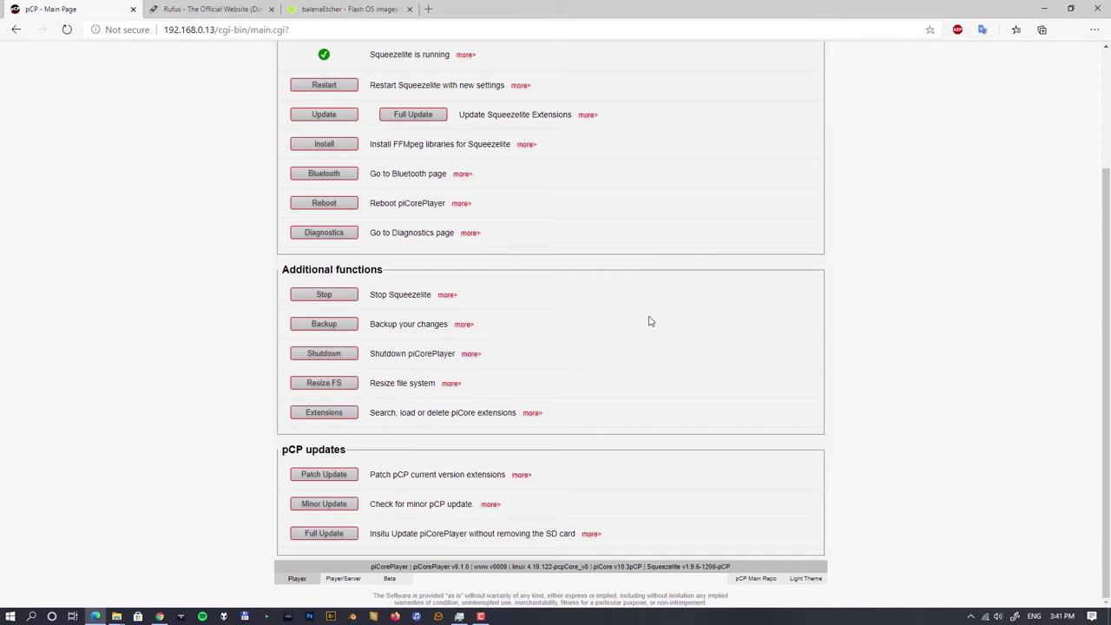
left_click(299, 385)
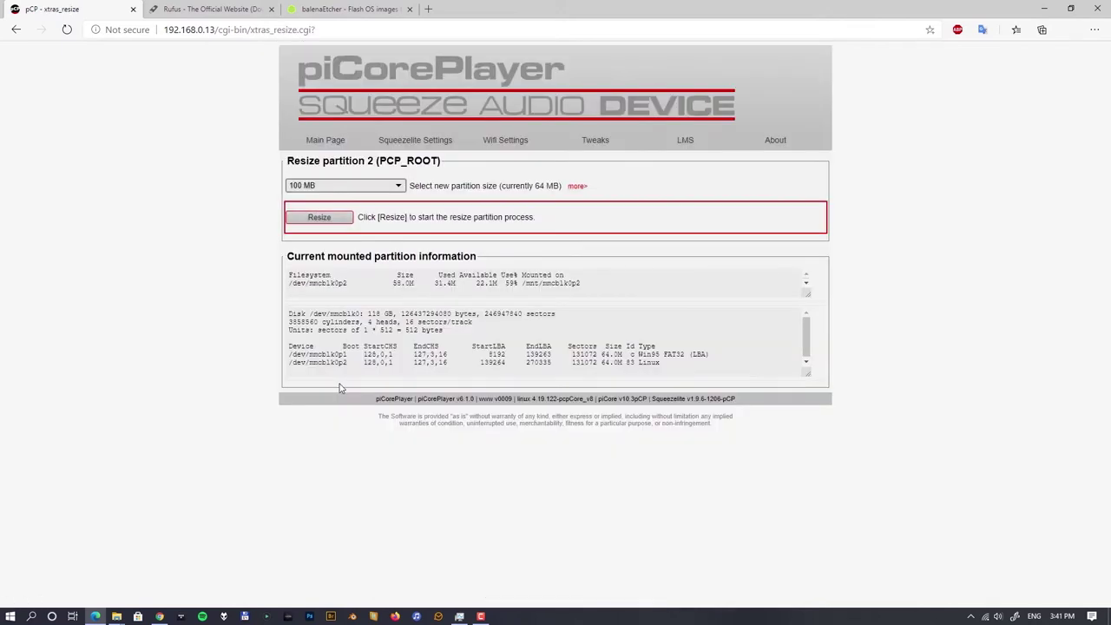
left_click(388, 187)
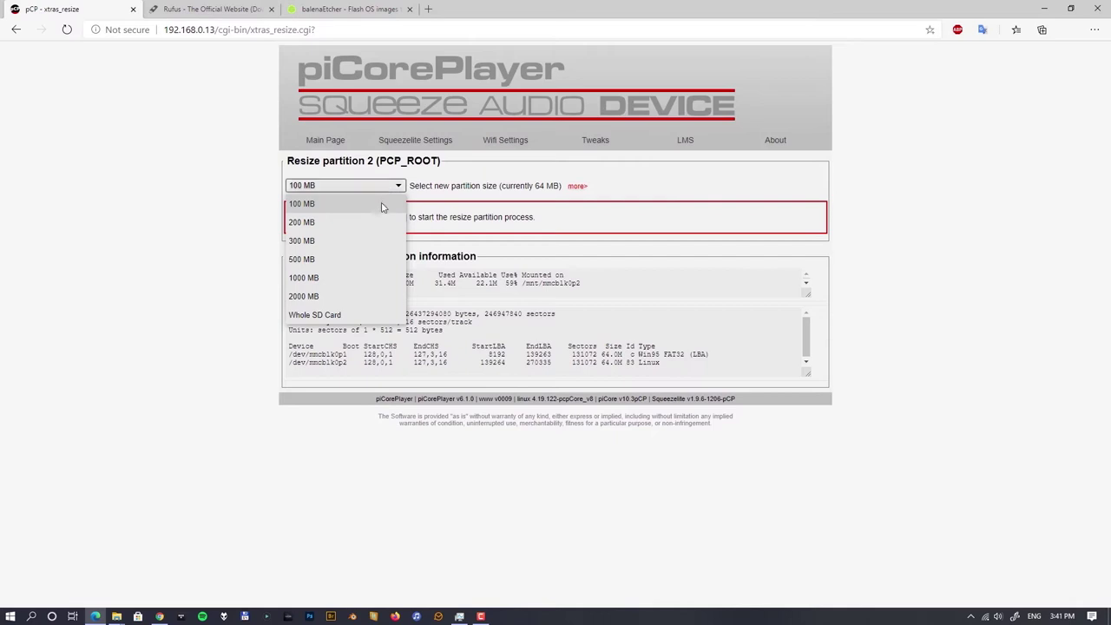
left_click(144, 317)
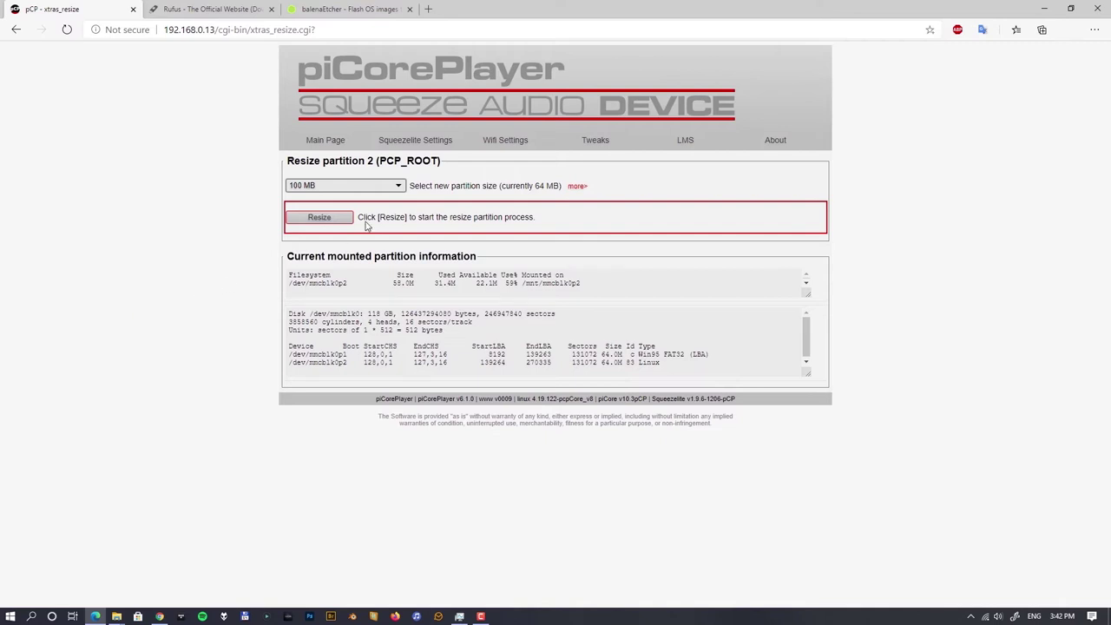
left_click(373, 188)
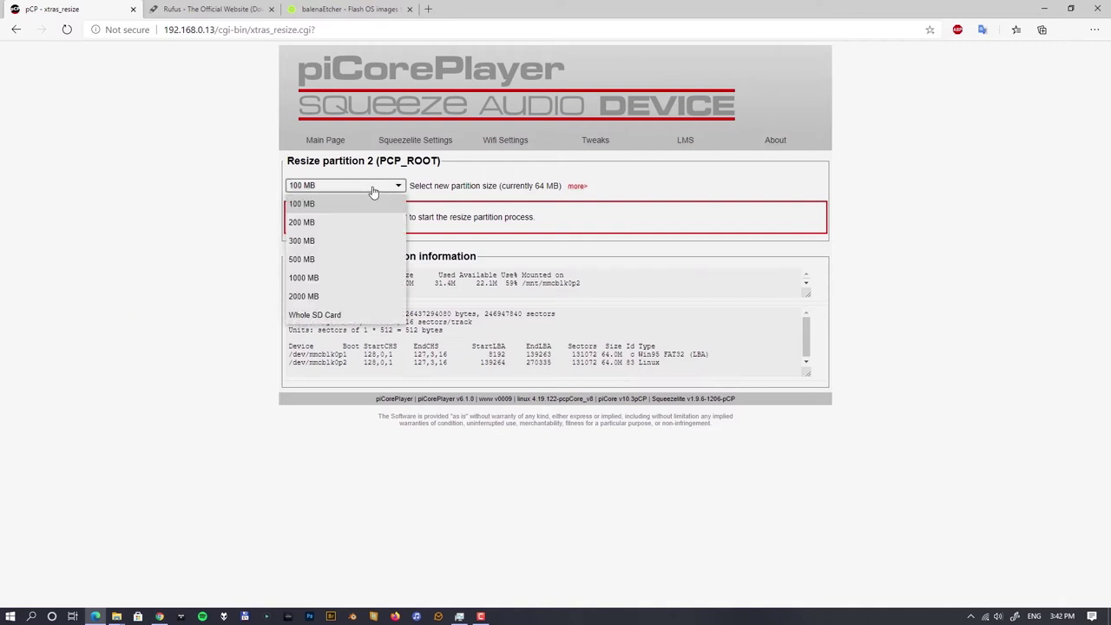
left_click(360, 241)
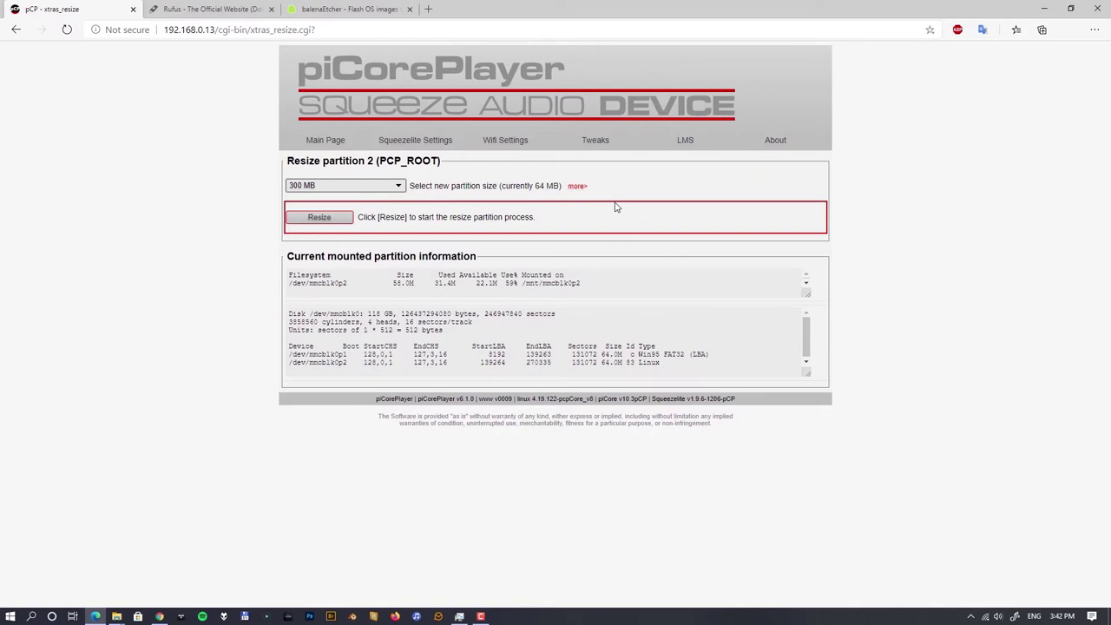
left_click(577, 186)
Start the 300 MB partition resize and return to the top of Squeezelite Settings.
left_click(319, 279)
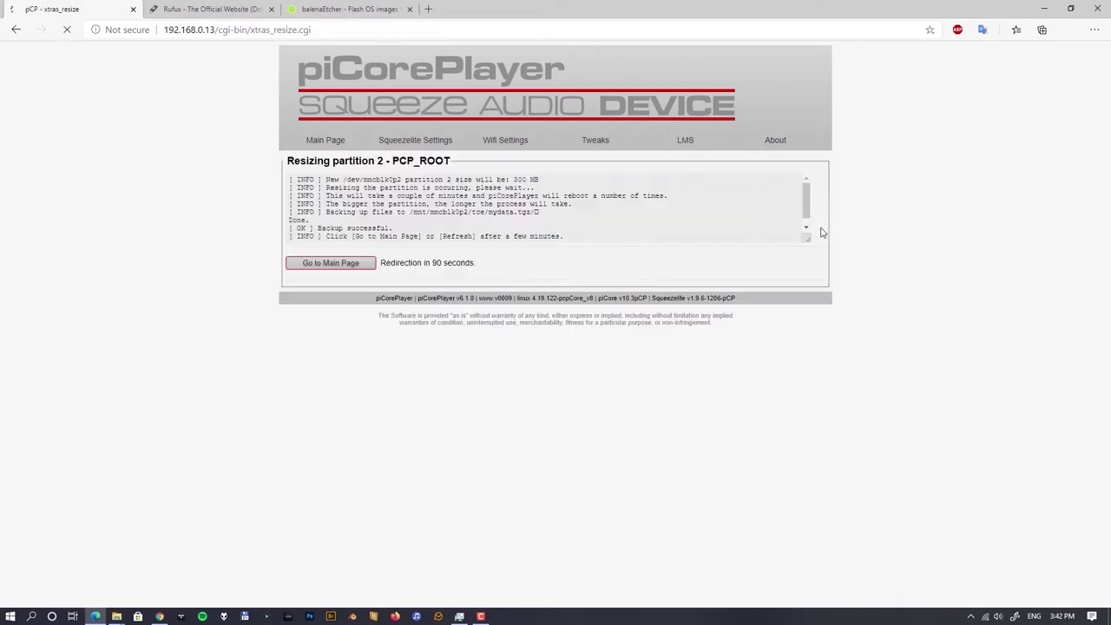
left_click(806, 228)
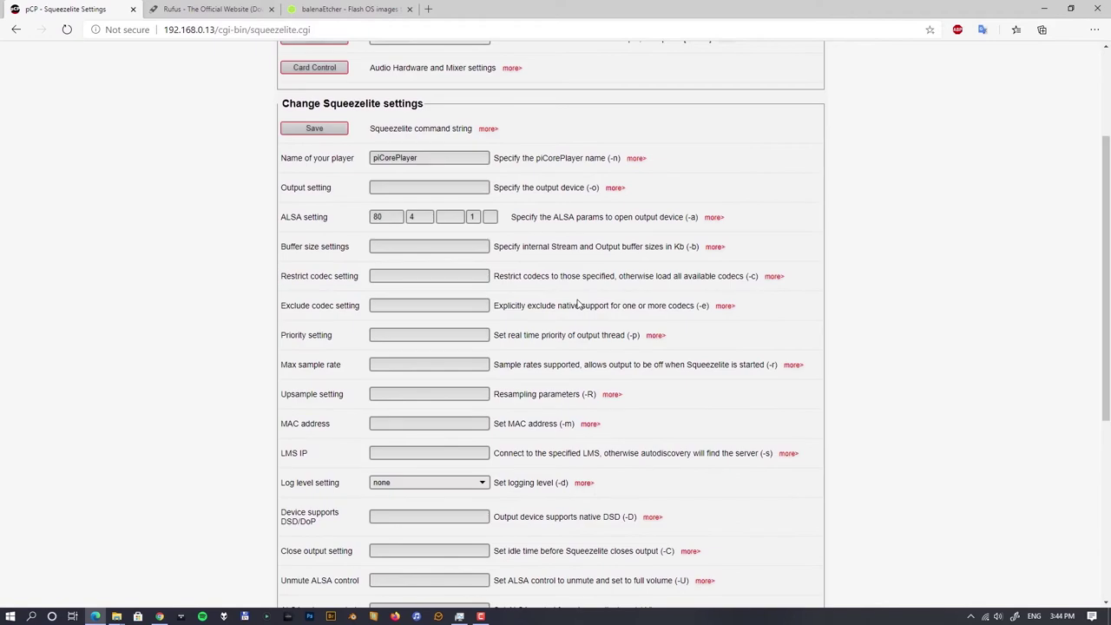
scroll(578, 303, "down", 4)
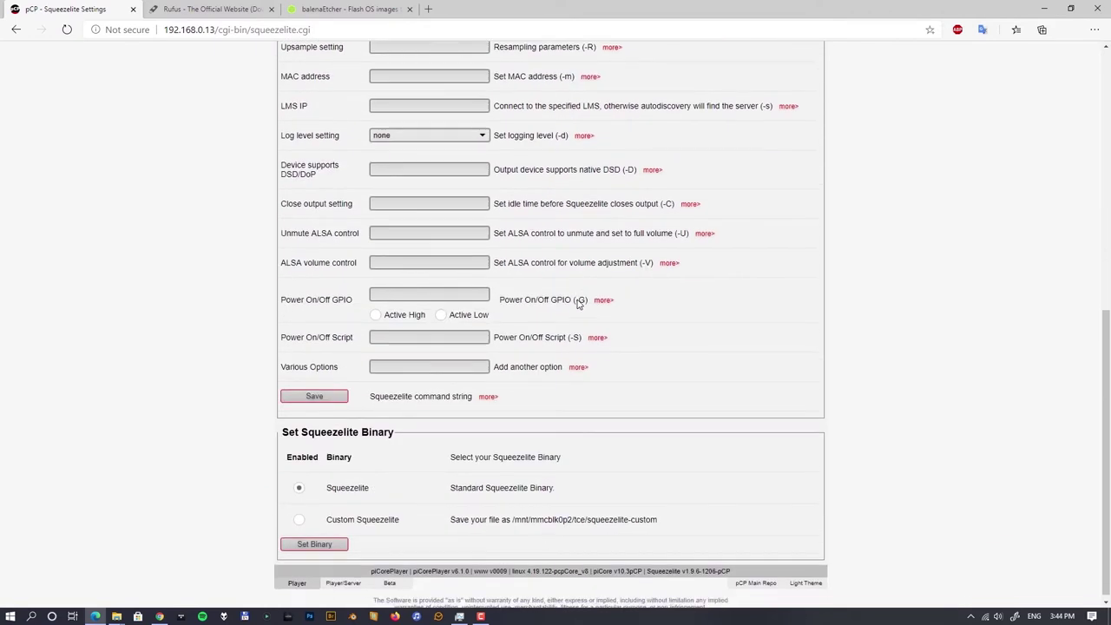
scroll(578, 303, "up", 6)
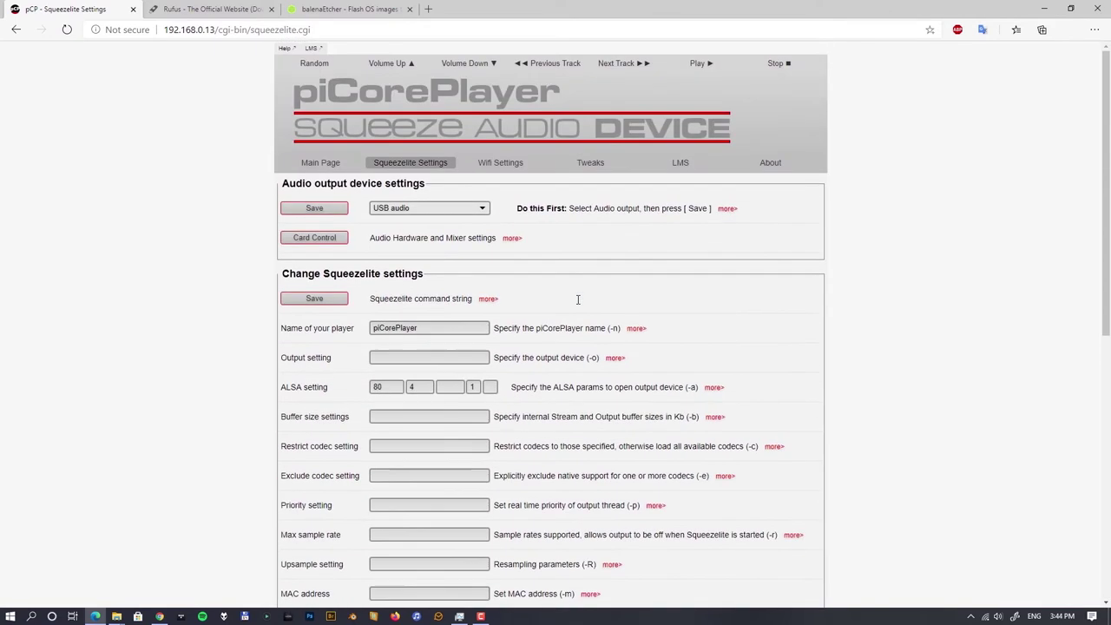
Move from Wifi Settings through Tweaks to the LMS page.
left_click(519, 162)
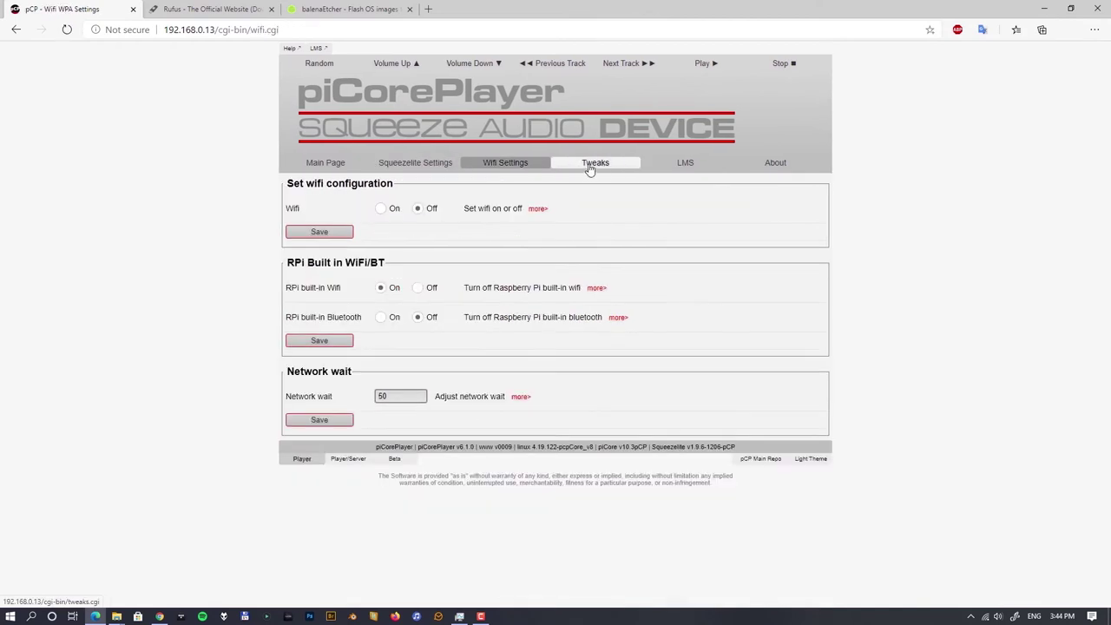
left_click(604, 165)
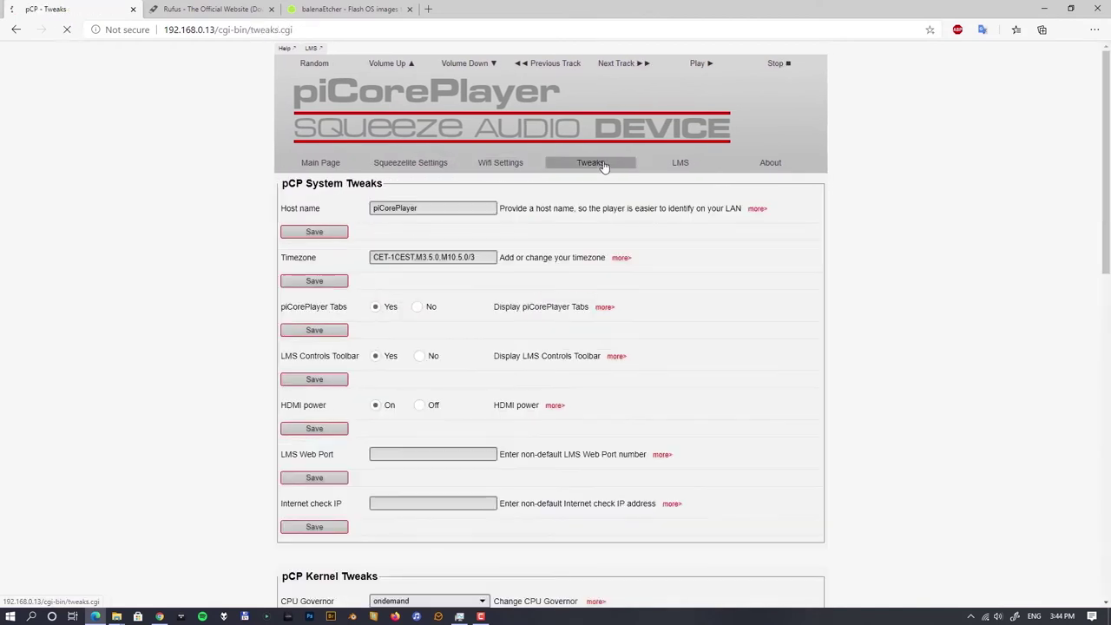
left_click(671, 163)
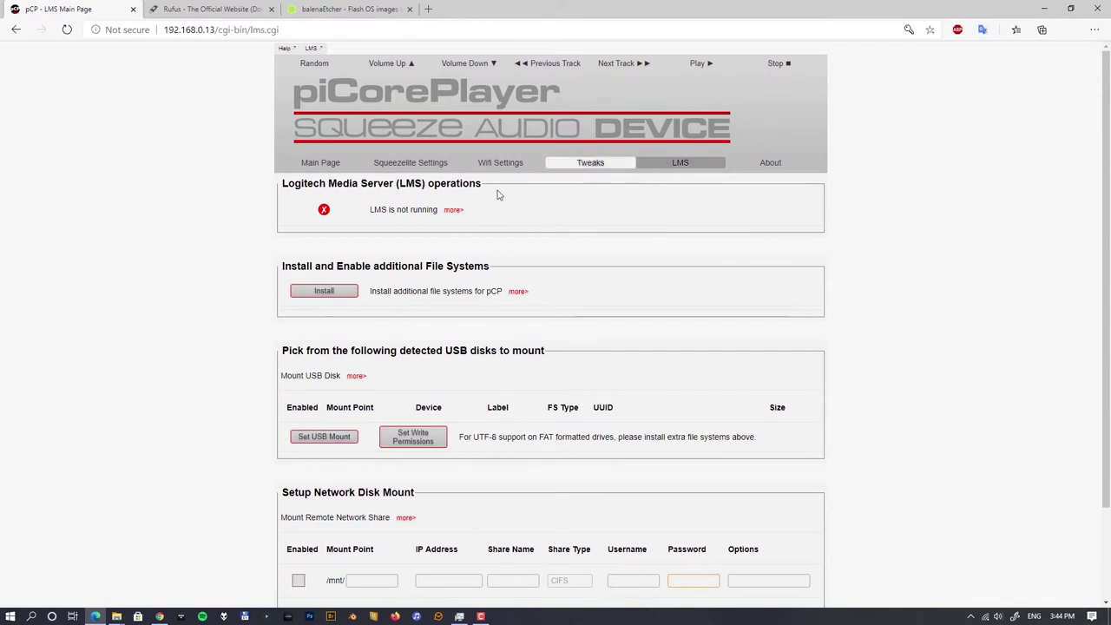
Scroll down the LMS page and request Beta mode from the footer.
scroll(631, 316, "down", 1)
scroll(632, 317, "up", 1)
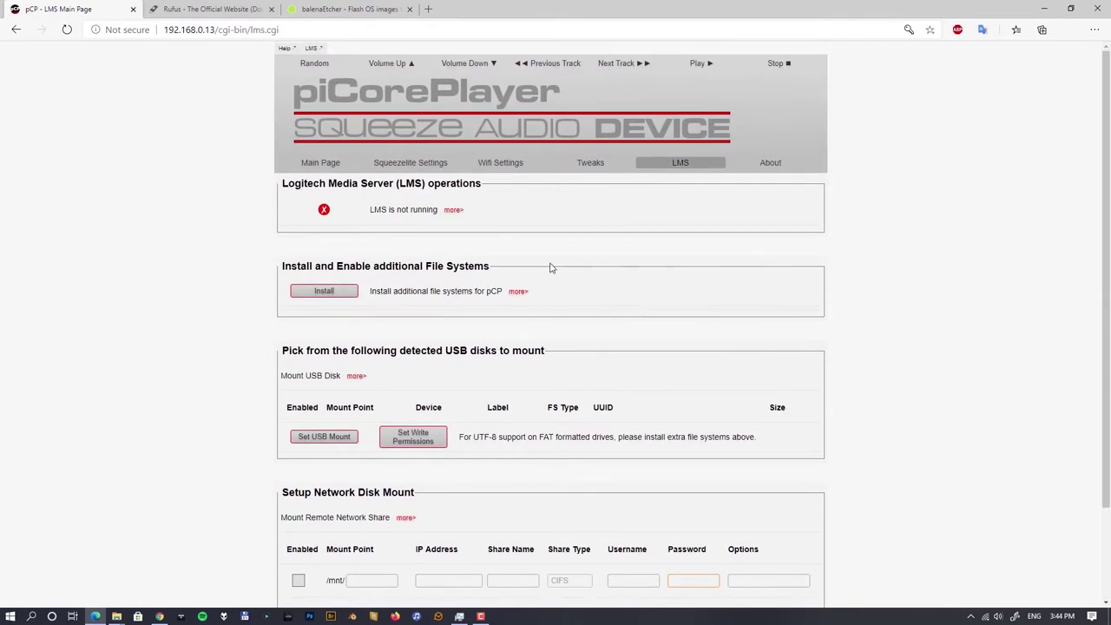
scroll(544, 280, "down", 2)
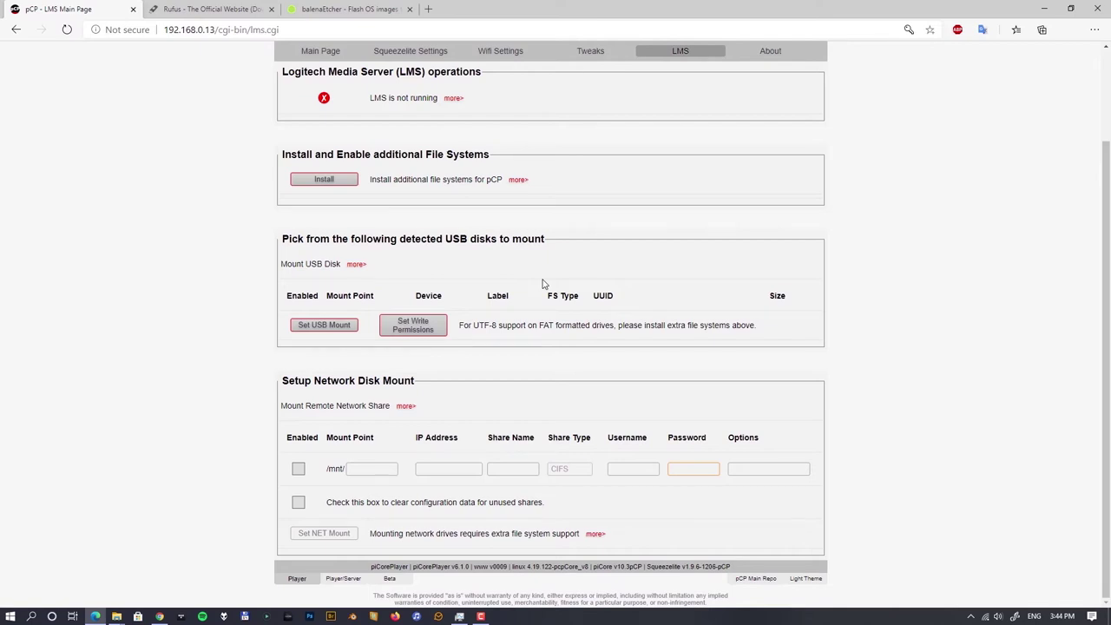
scroll(544, 284, "up", 3)
scroll(700, 277, "down", 2)
left_click(389, 579)
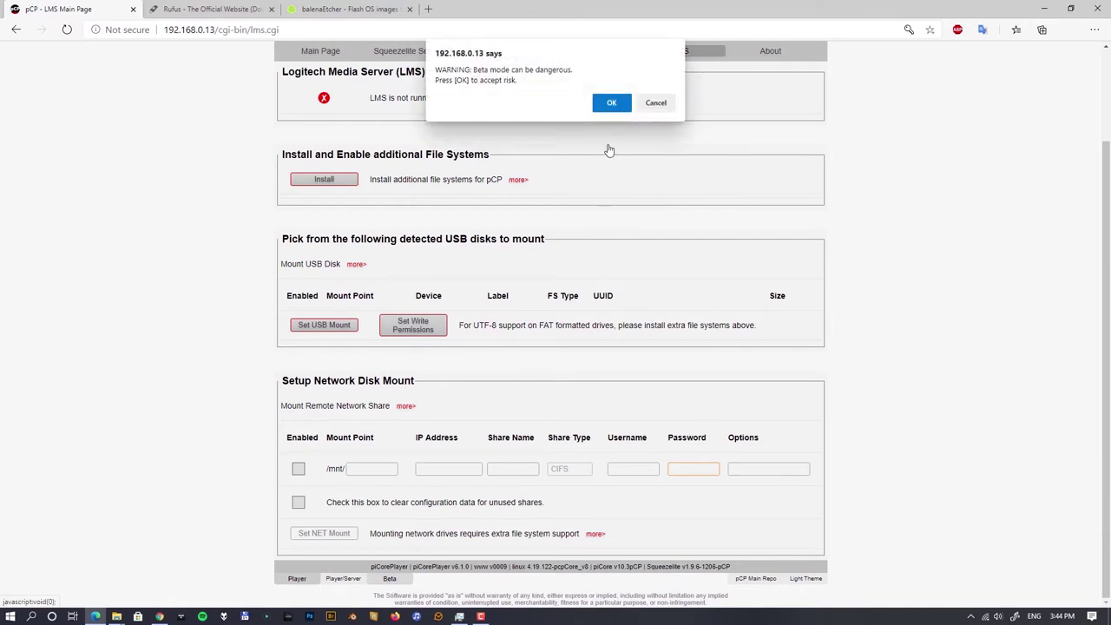
Accept the beta mode warning and open Resize FS from the Main Page.
left_click(609, 104)
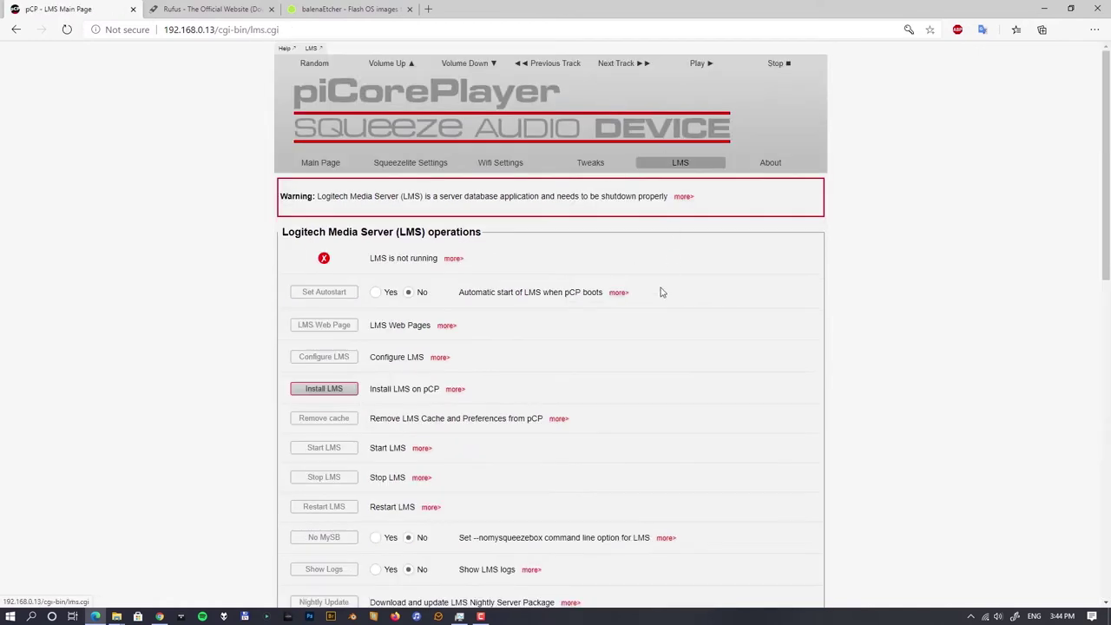
left_click(323, 163)
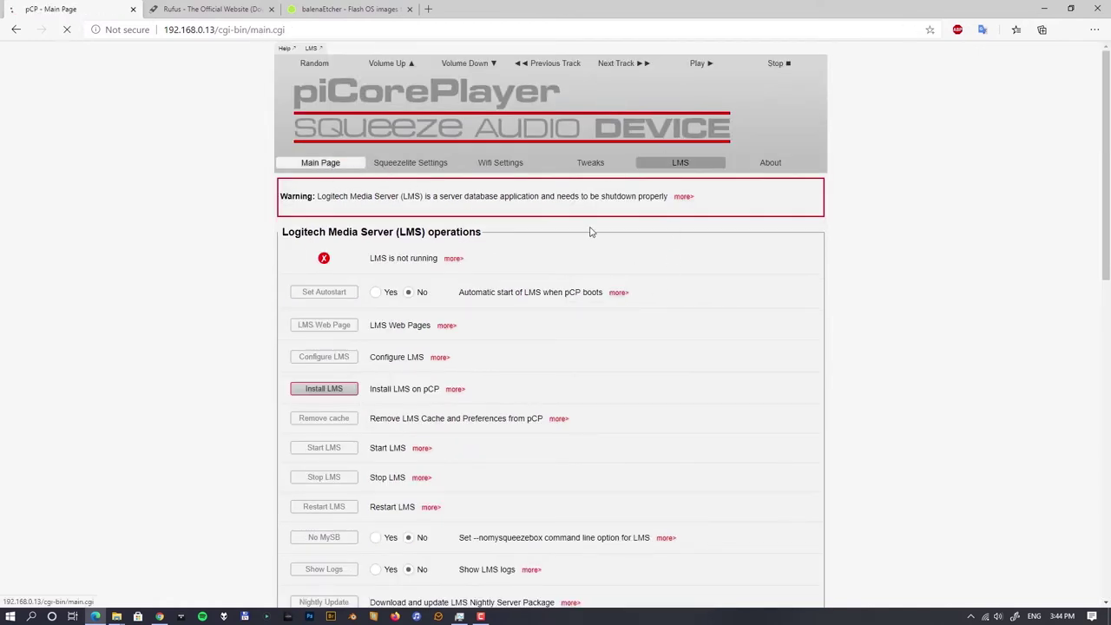
scroll(678, 261, "down", 5)
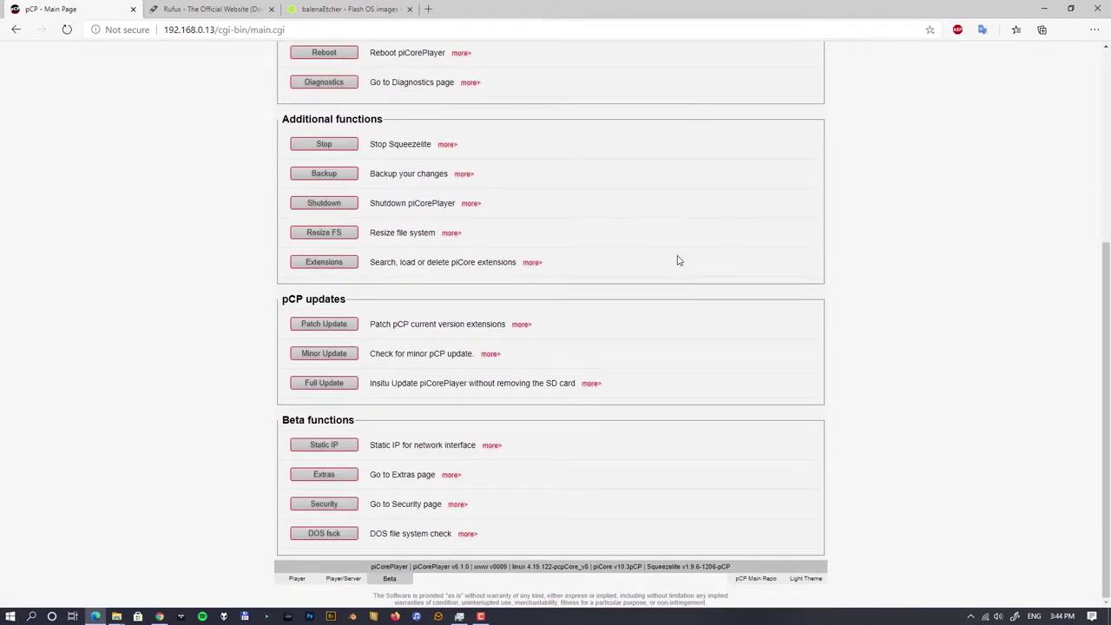
scroll(679, 260, "up", 2)
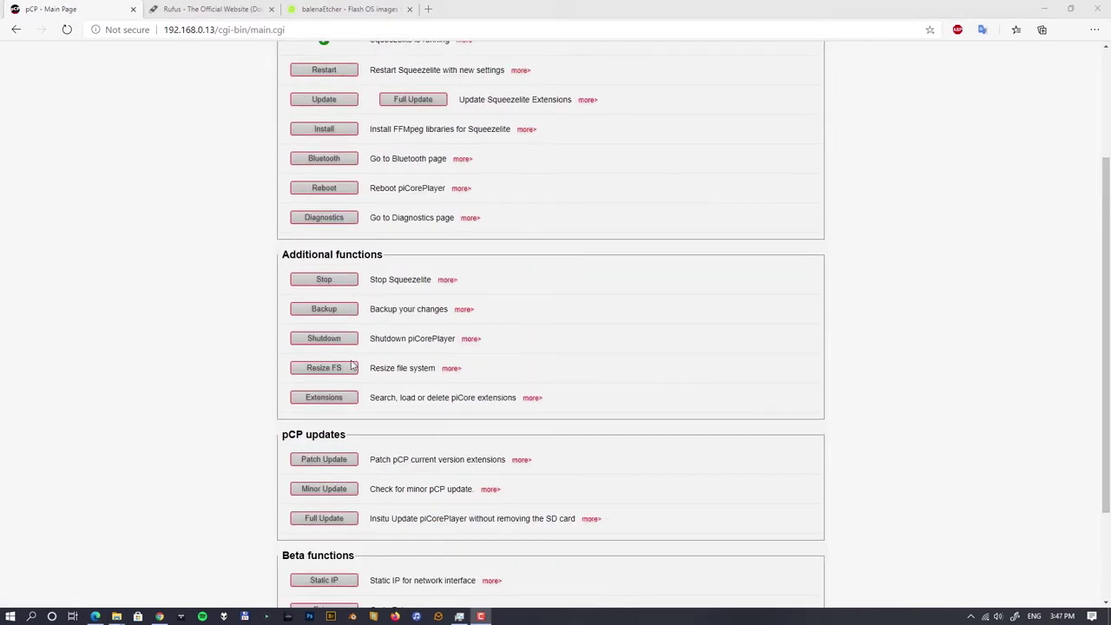
left_click(323, 367)
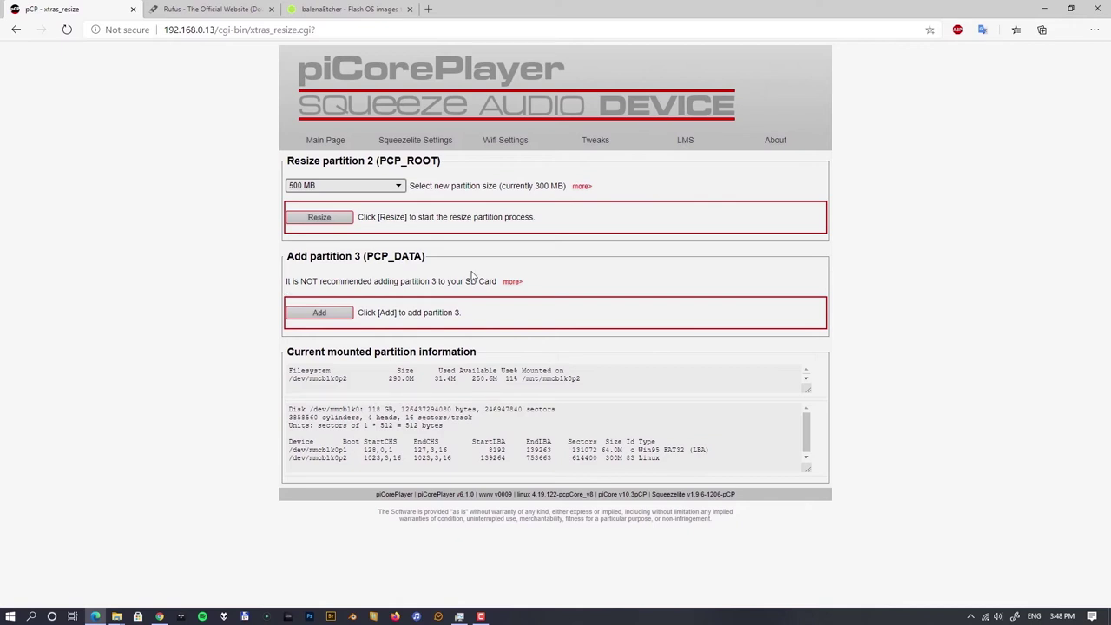
Add partition 3 (PCP_DATA) and enlarge the progress log to follow it.
left_click(339, 316)
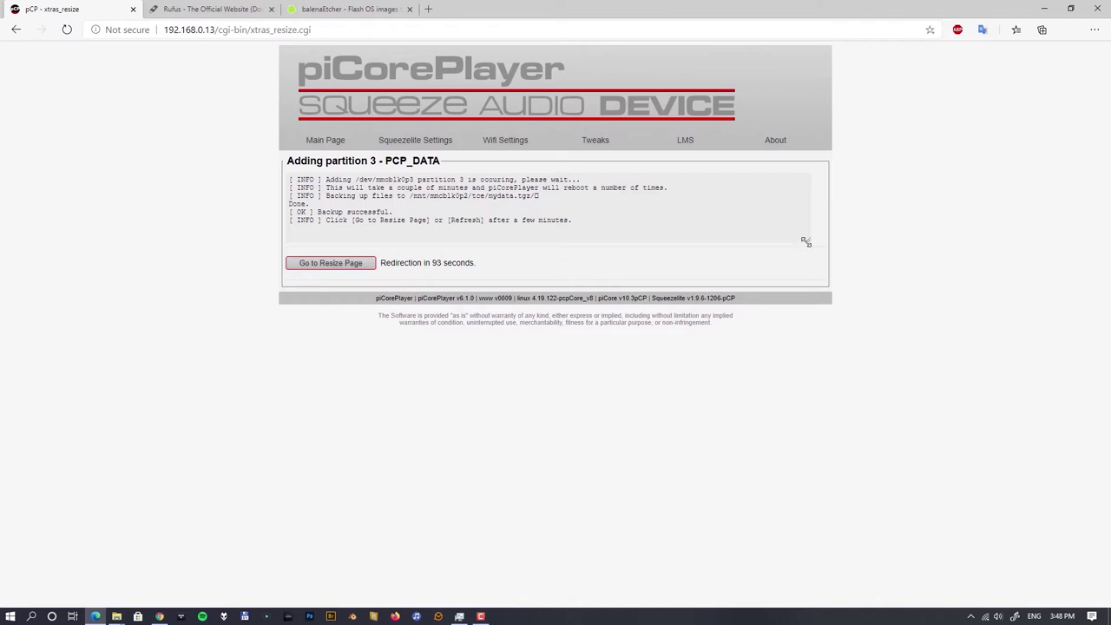
left_click_drag(806, 240, 805, 271)
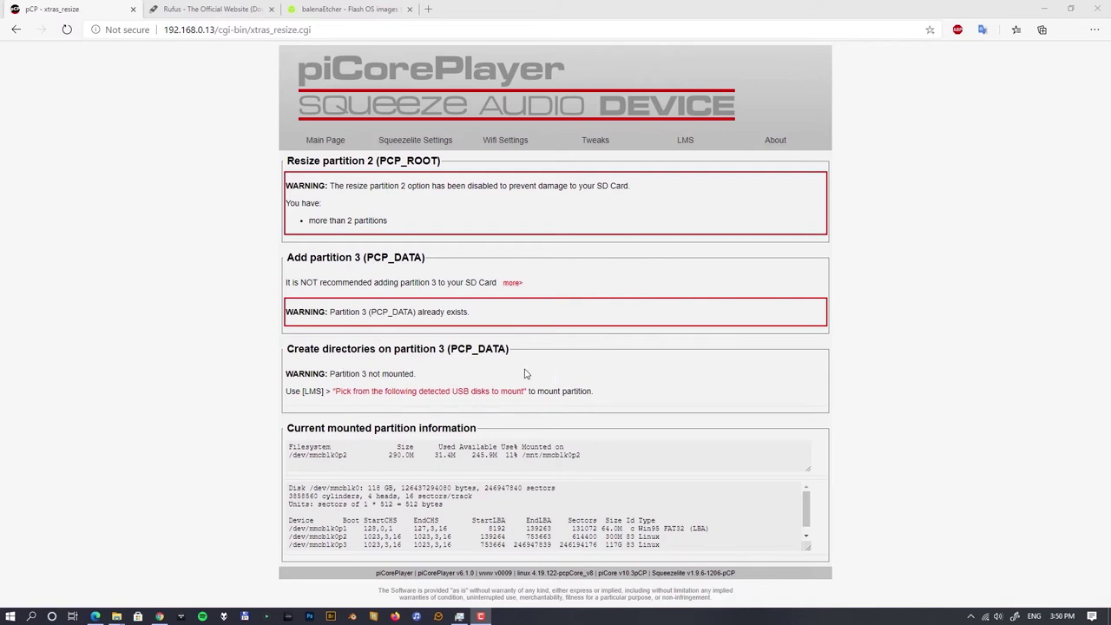
On the LMS page, install the additional file systems so PCP_DATA (ext4, 117GB) appears as mountable.
left_click(685, 142)
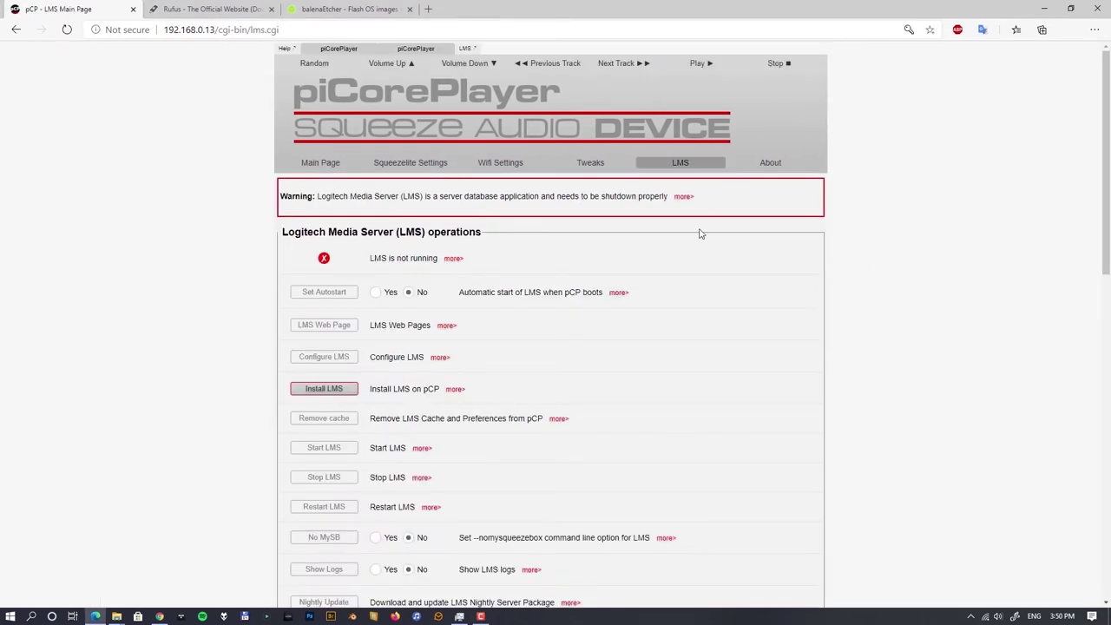
scroll(805, 265, "down", 4)
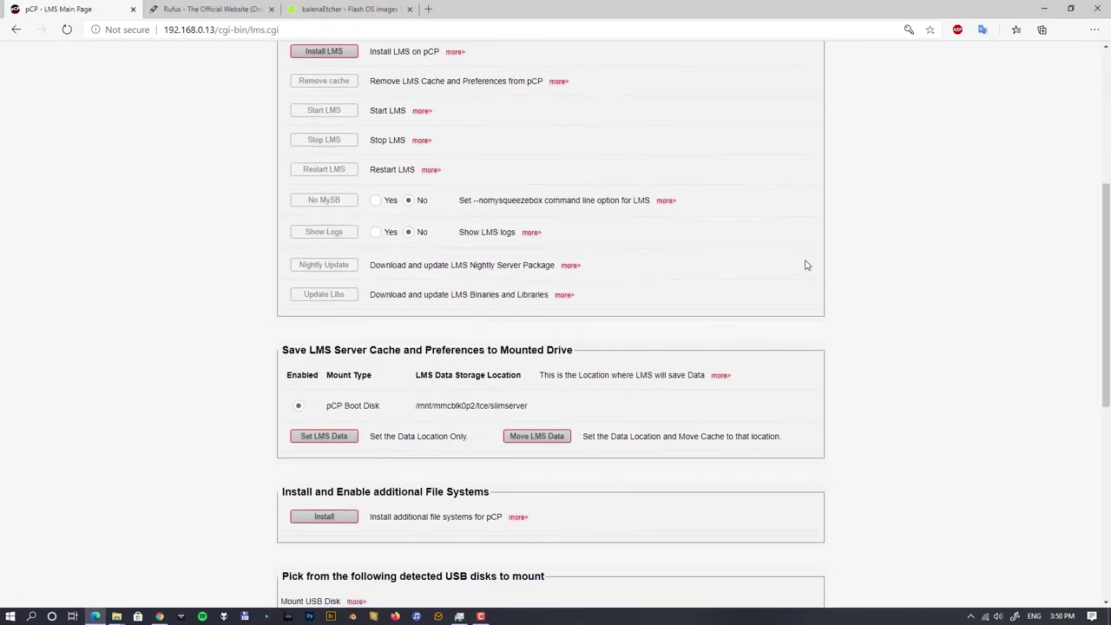
scroll(700, 270, "up", 3)
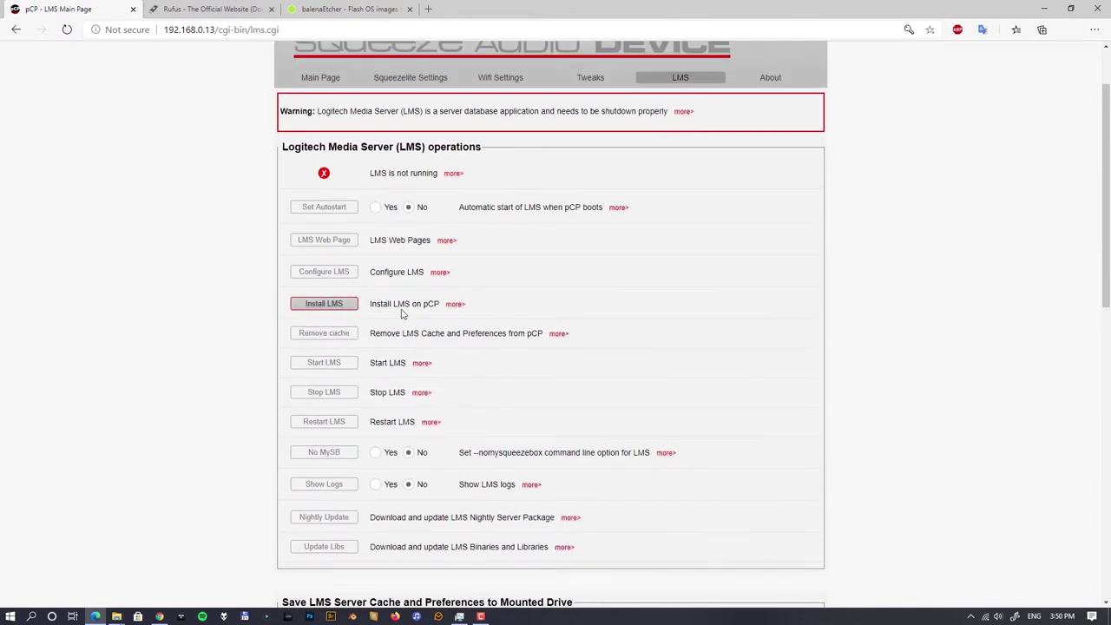
scroll(678, 294, "down", 5)
scroll(680, 296, "down", 1)
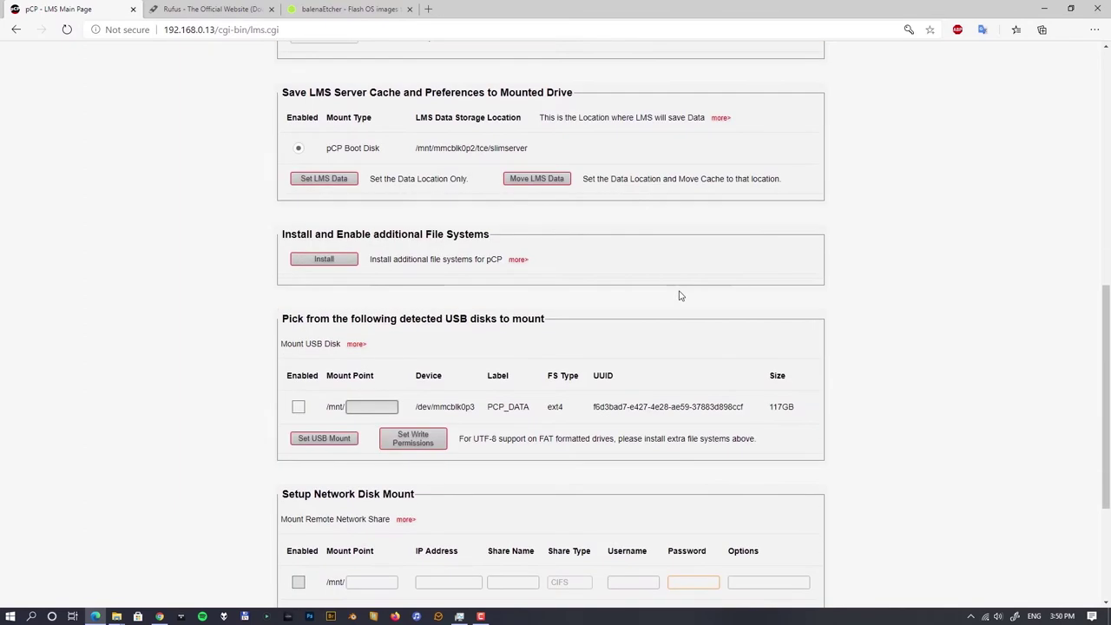
left_click(341, 262)
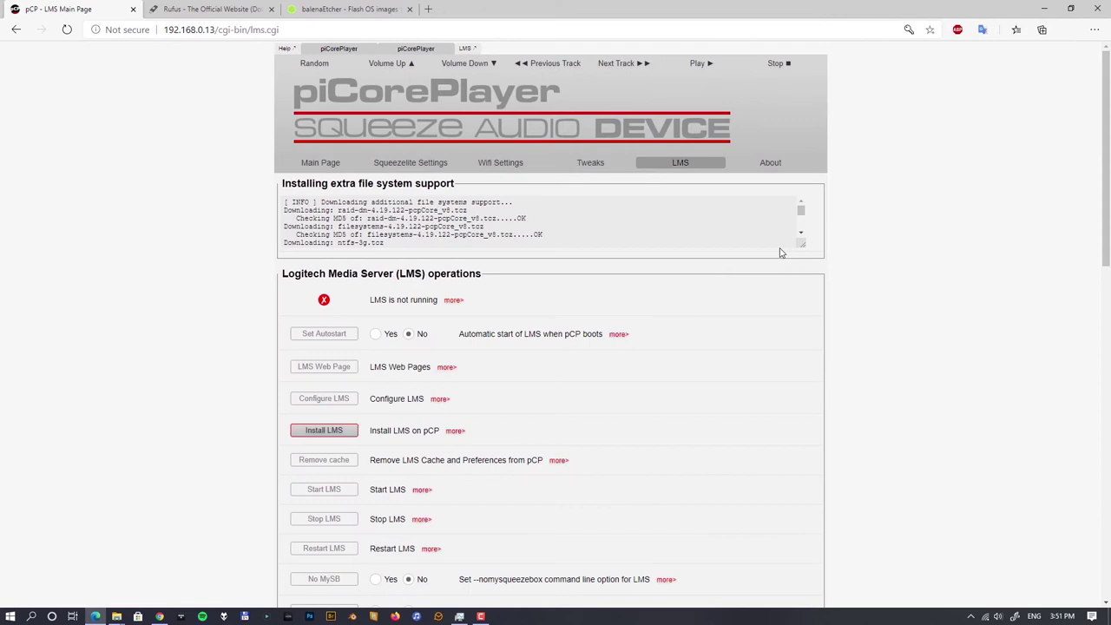
scroll(802, 282, "down", 6)
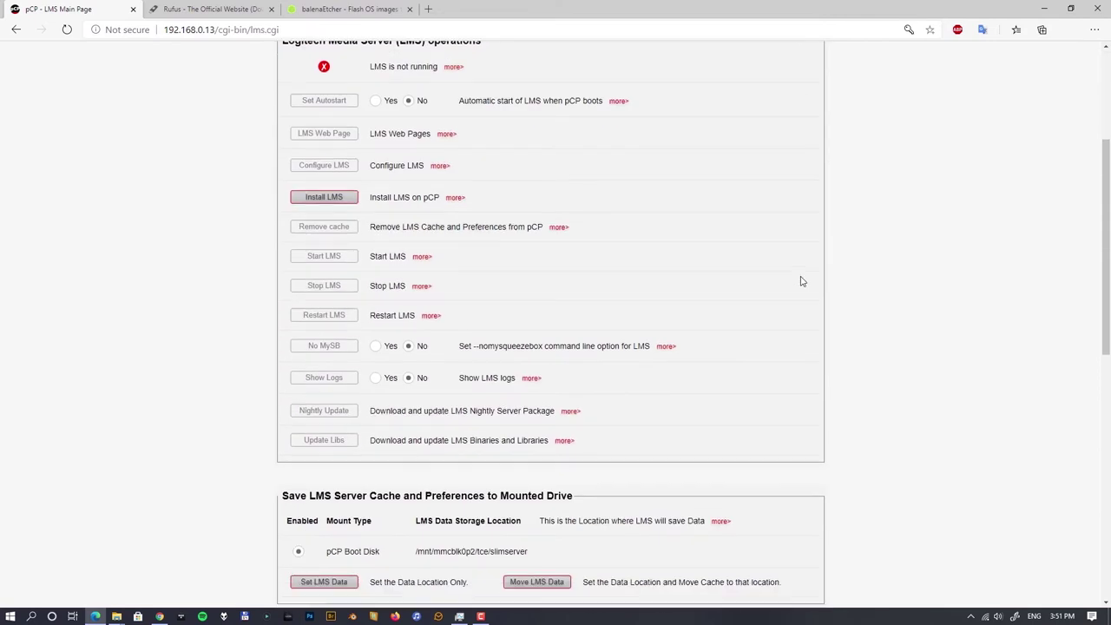
scroll(802, 281, "down", 2)
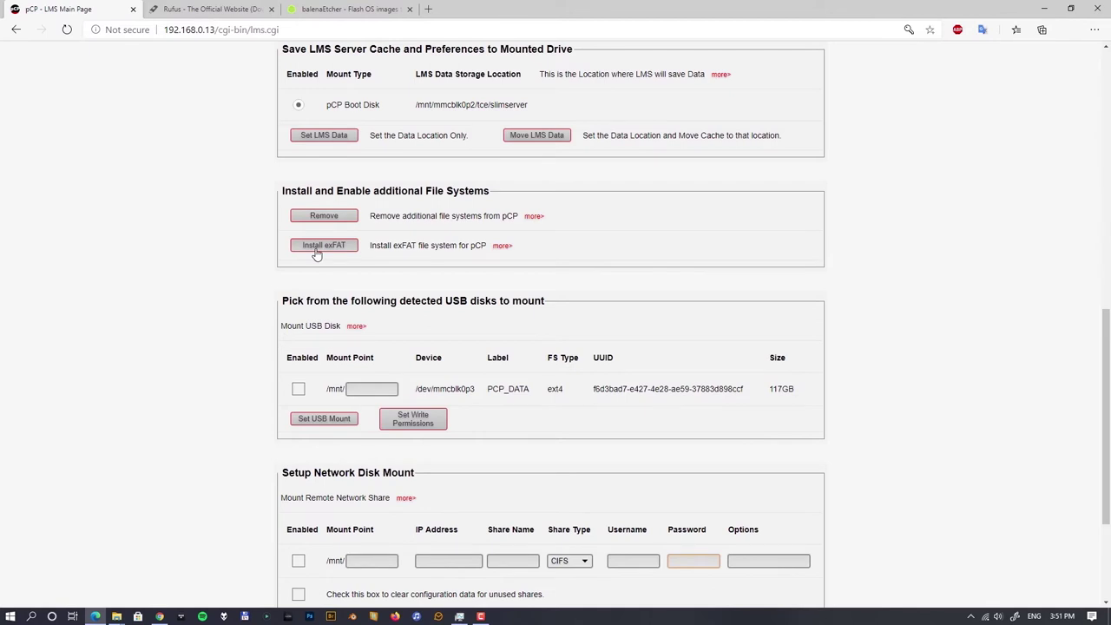
Install exFAT file system support.
left_click(316, 252)
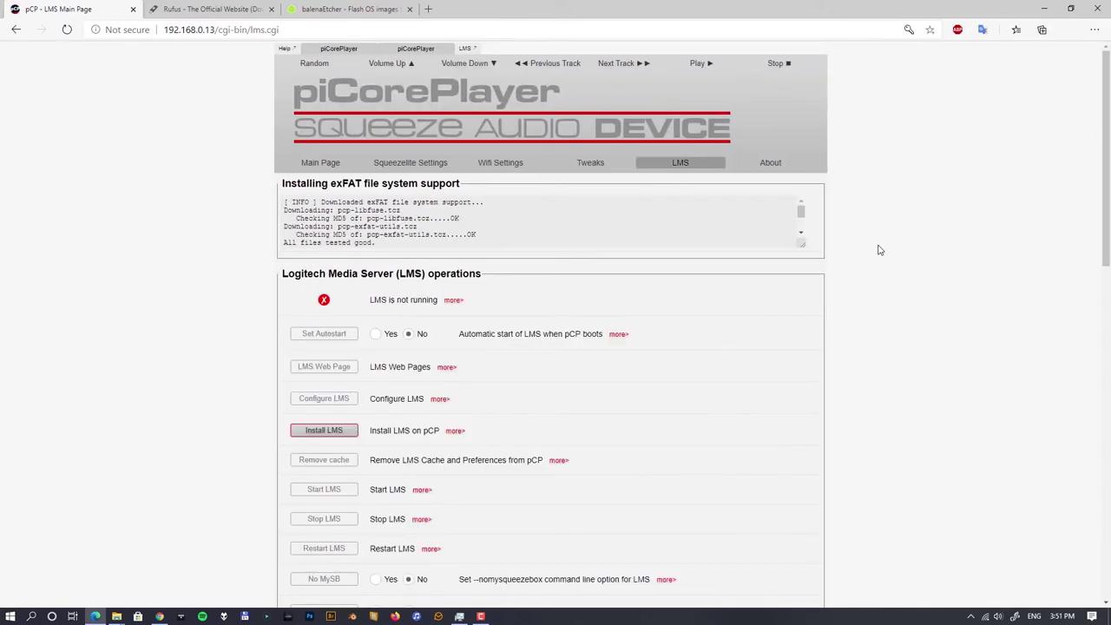
scroll(879, 250, "down", 5)
scroll(878, 250, "down", 2)
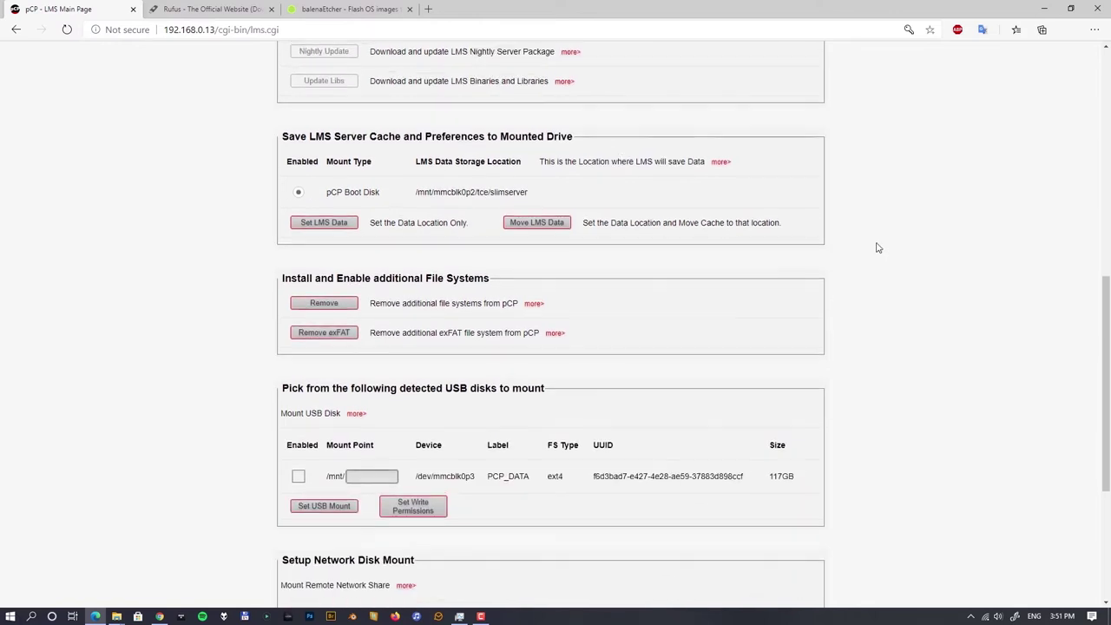
scroll(879, 249, "up", 2)
scroll(878, 248, "down", 3)
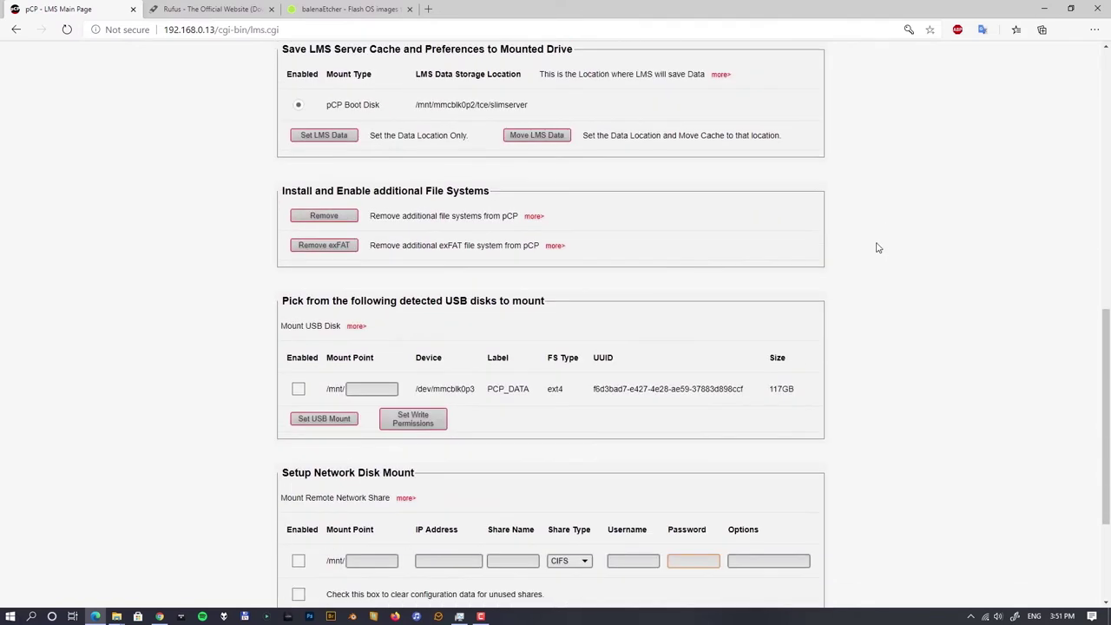
Enable the PCP_DATA disk with mount point data and mount it at /mnt/data.
left_click(298, 391)
left_click(352, 391)
key("Return")
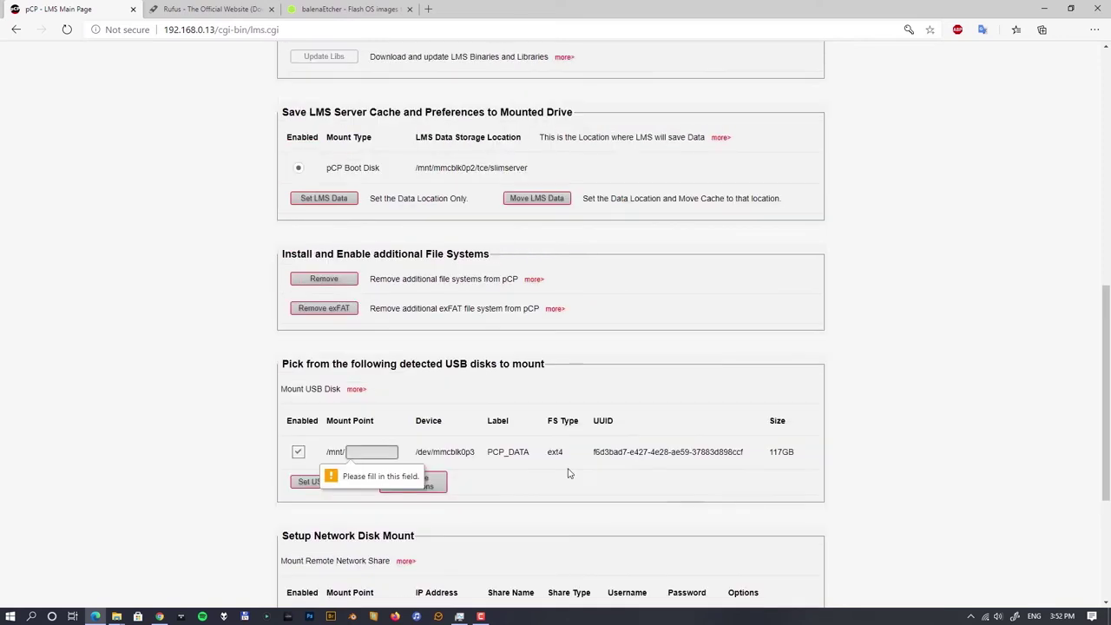
type("data")
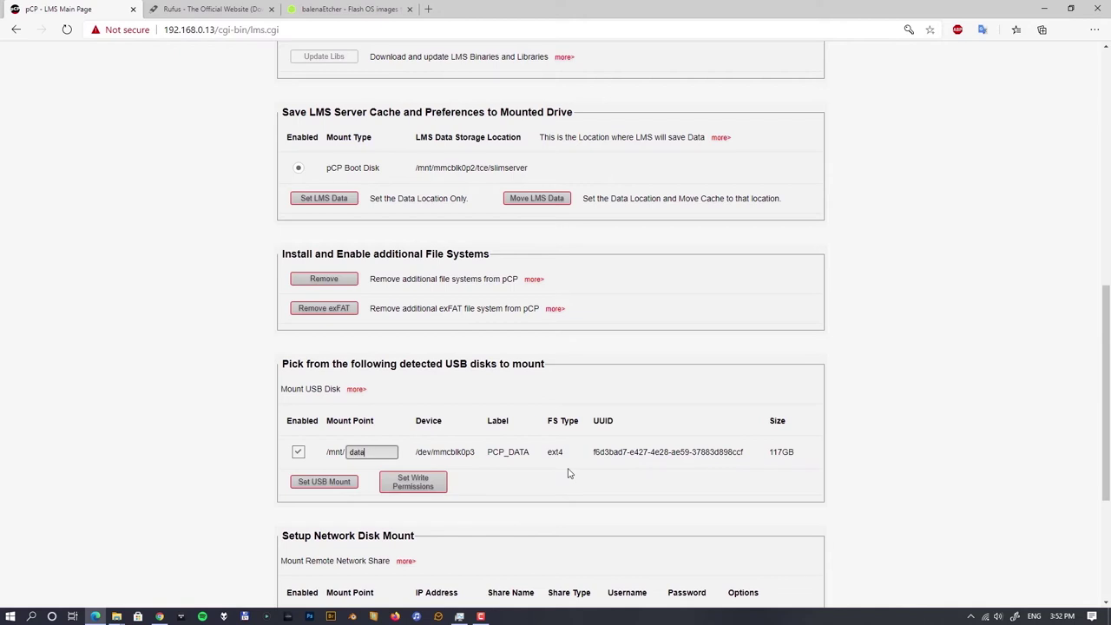
left_click(337, 487)
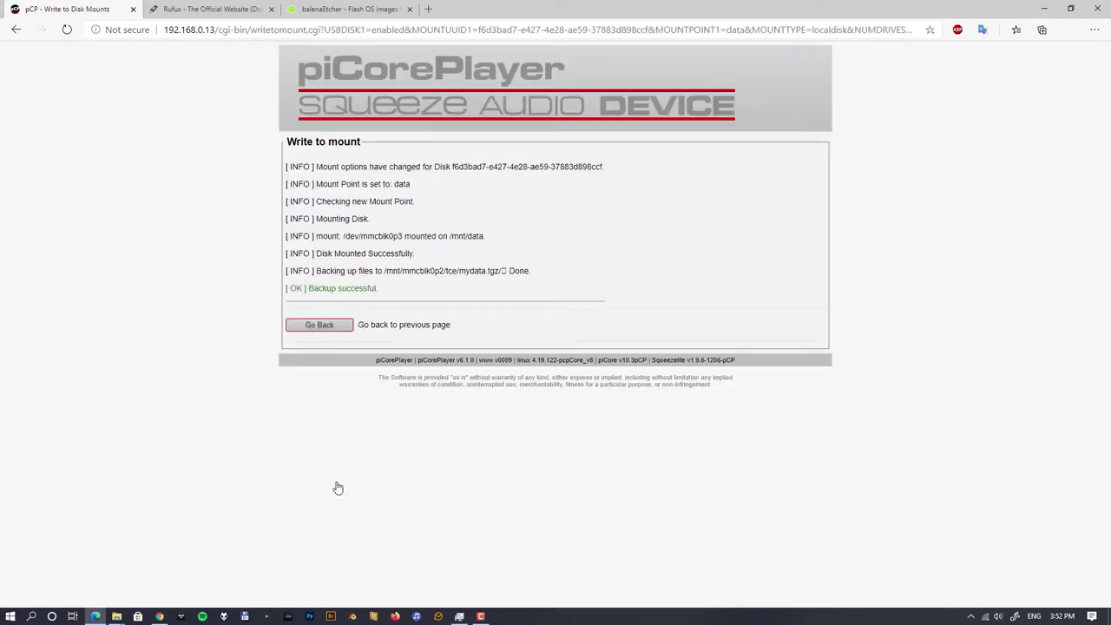
Back on LMS settings, choose microSD Card (/mnt/data/slimserver) for the LMS cache and preferences.
left_click(328, 327)
scroll(752, 385, "down", 8)
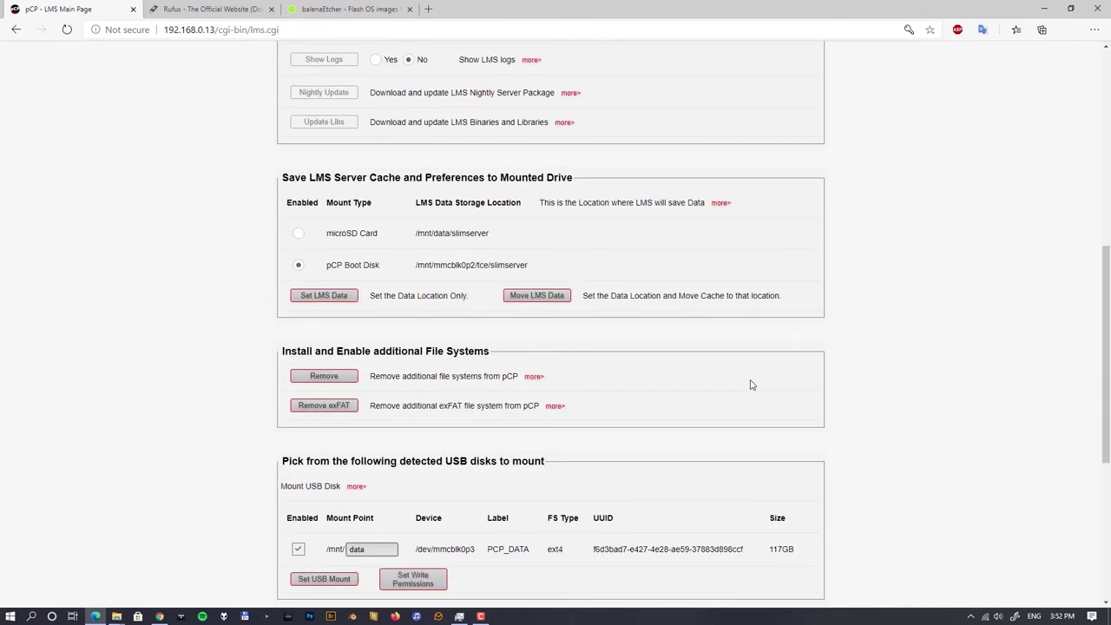
scroll(751, 385, "up", 1)
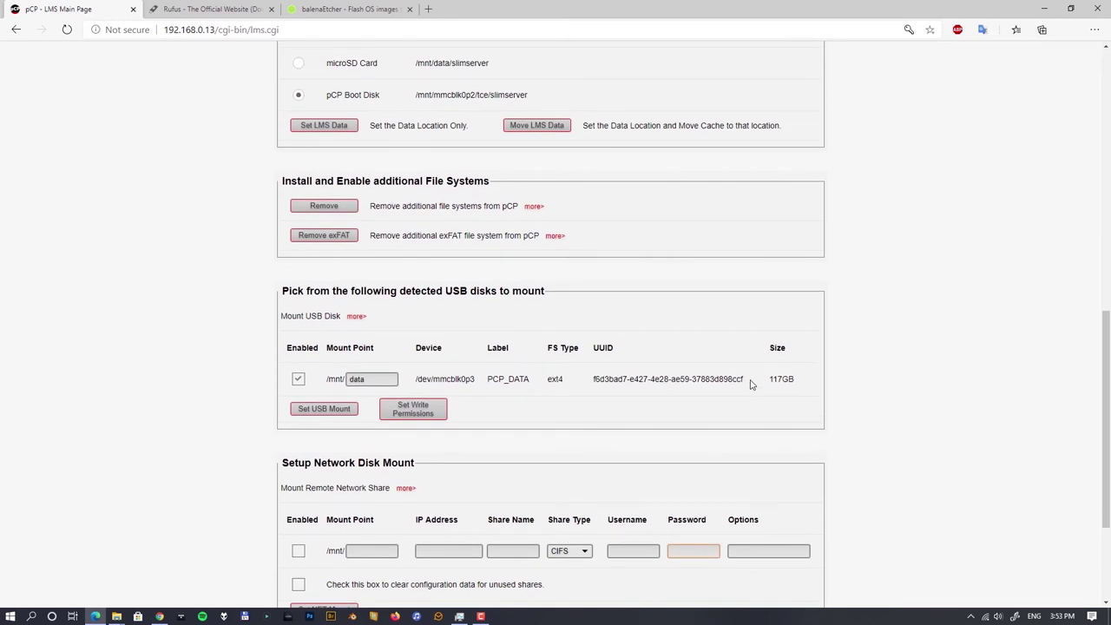
scroll(752, 385, "up", 1)
scroll(751, 384, "up", 1)
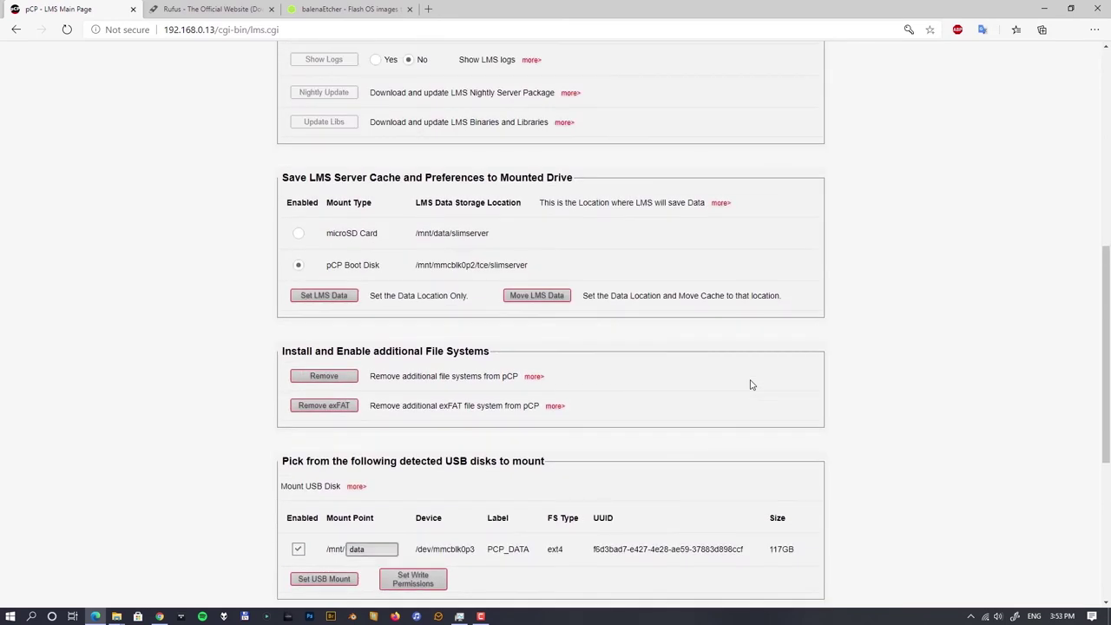
left_click(298, 235)
Set /mnt/data/slimserver as the LMS data directory and return to LMS settings.
left_click(324, 295)
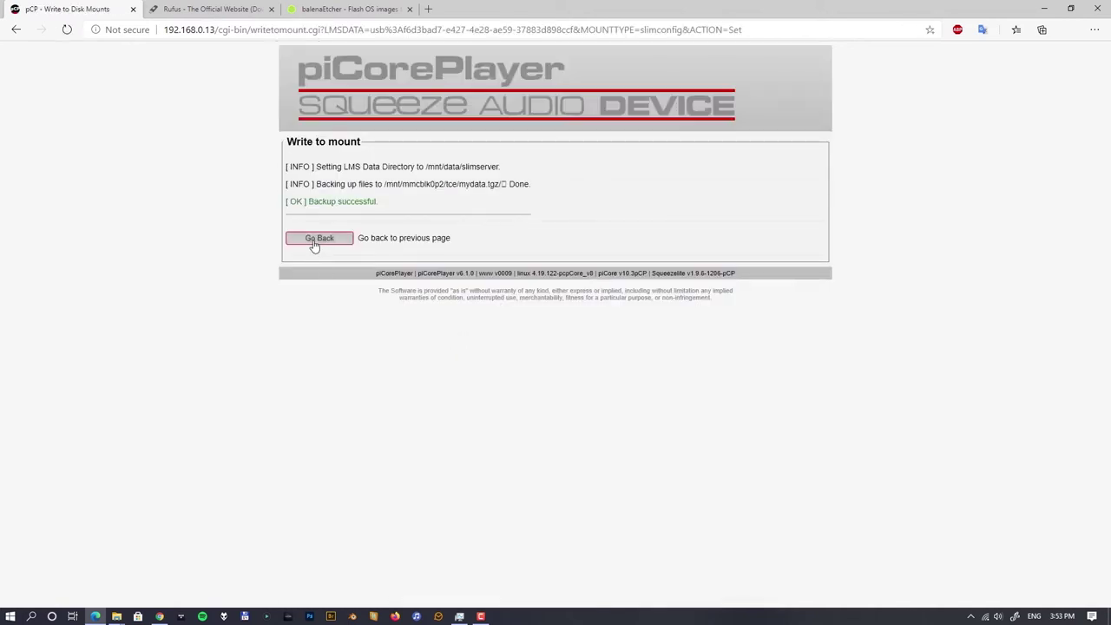
left_click(317, 240)
scroll(556, 325, "down", 8)
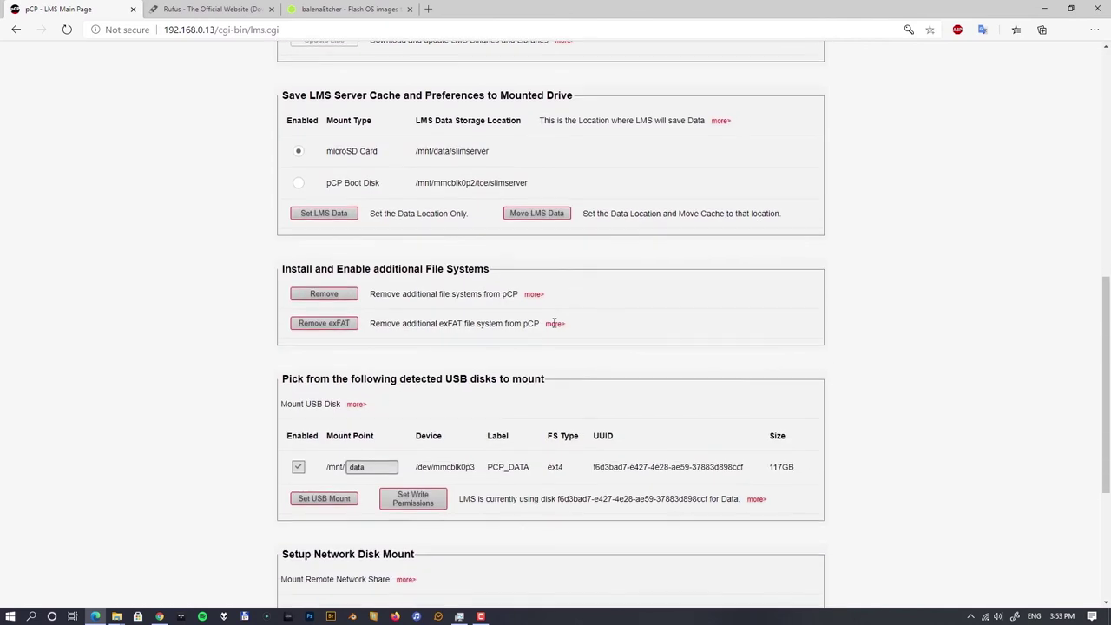
Run Move LMS Data, which reports the directory unchanged, then return to LMS operations.
left_click(536, 211)
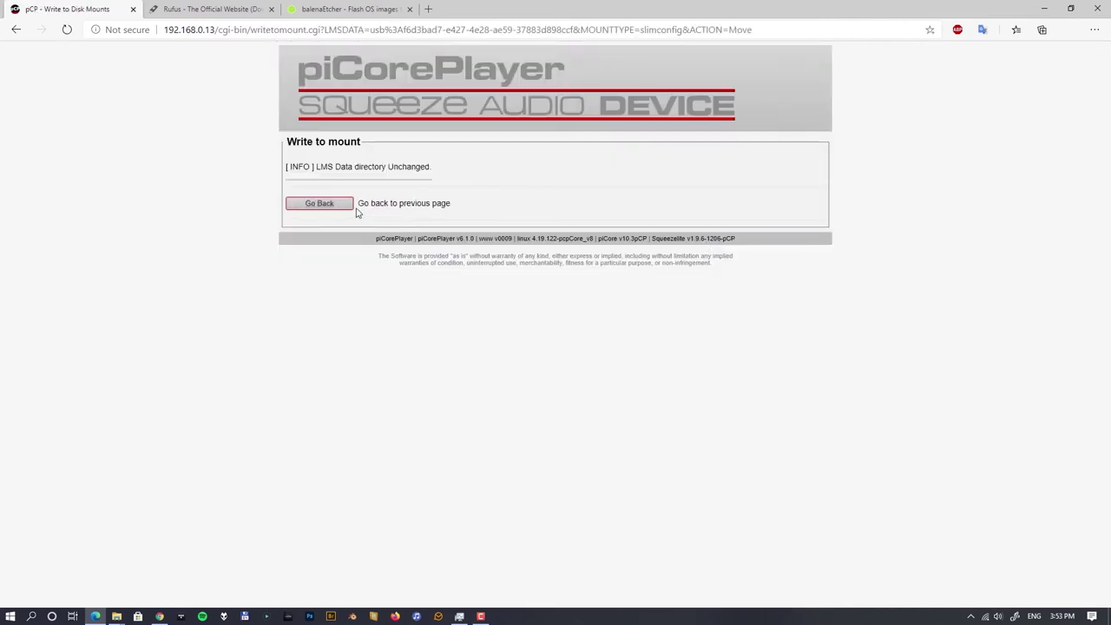
left_click(318, 204)
scroll(629, 257, "down", 5)
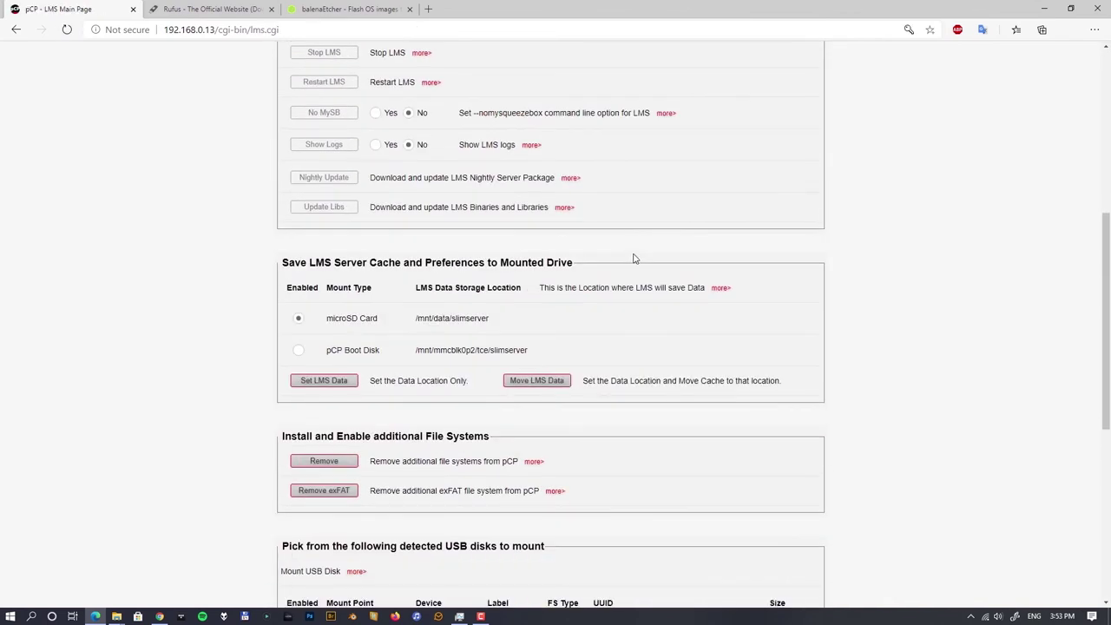
scroll(634, 258, "up", 3)
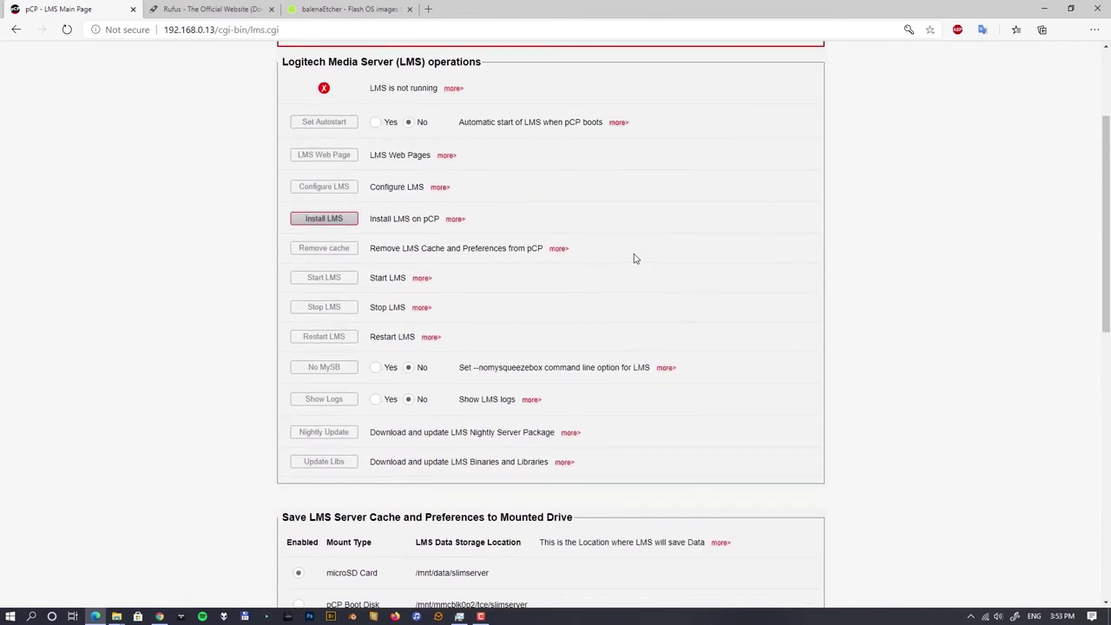
scroll(633, 258, "down", 5)
scroll(634, 258, "down", 1)
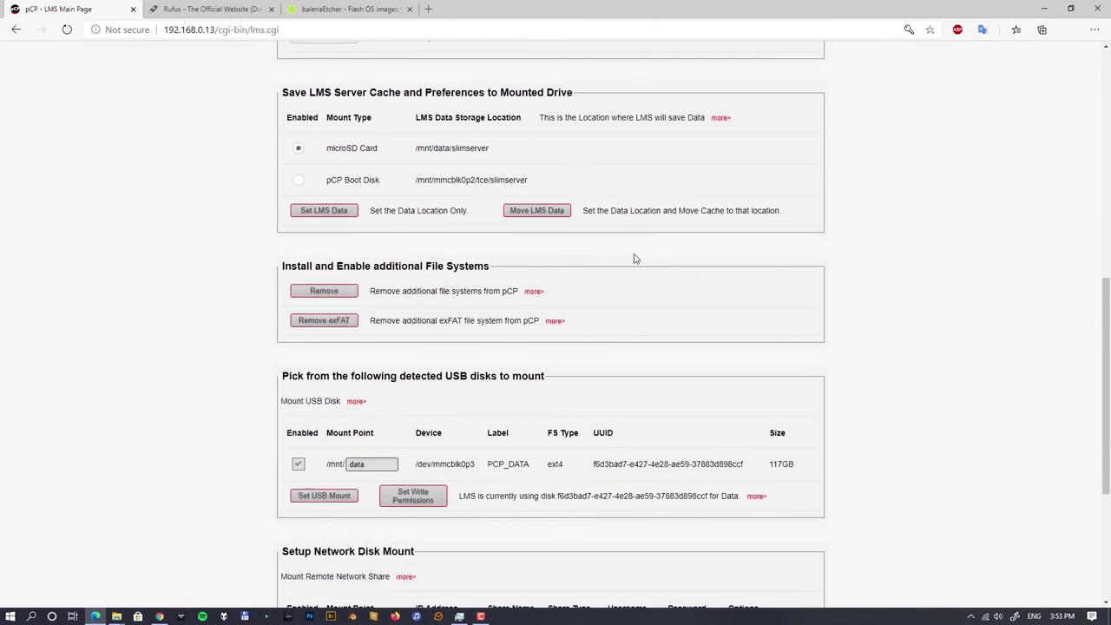
scroll(633, 258, "down", 3)
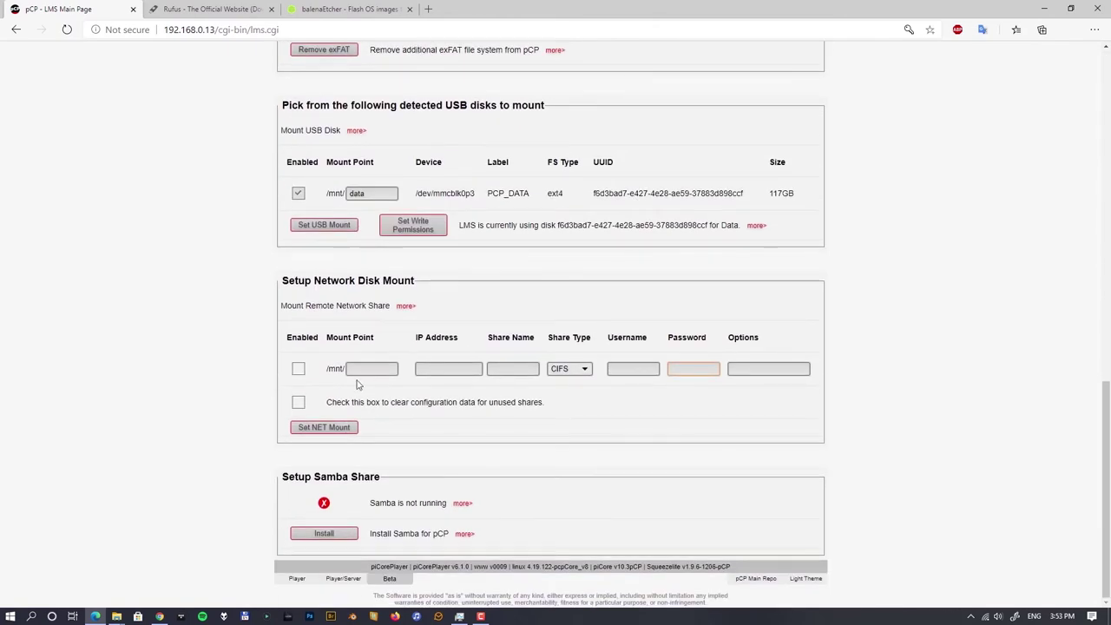
scroll(458, 515, "up", 2)
scroll(459, 514, "up", 7)
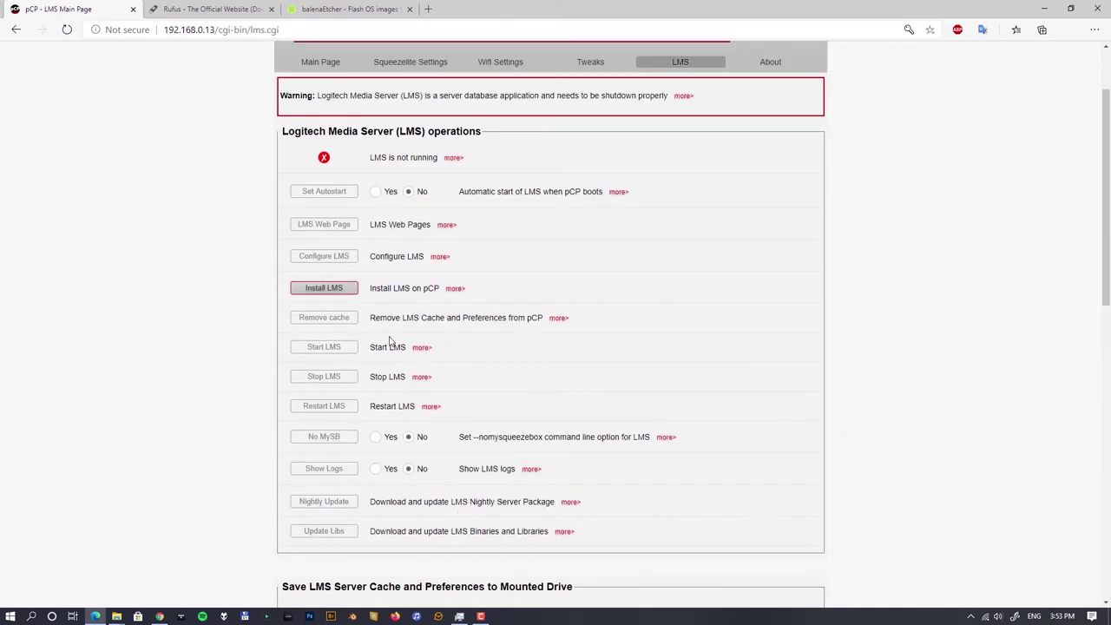
Install Logitech Media Server, following the download in an enlarged log box, then review the LMS options.
left_click(334, 292)
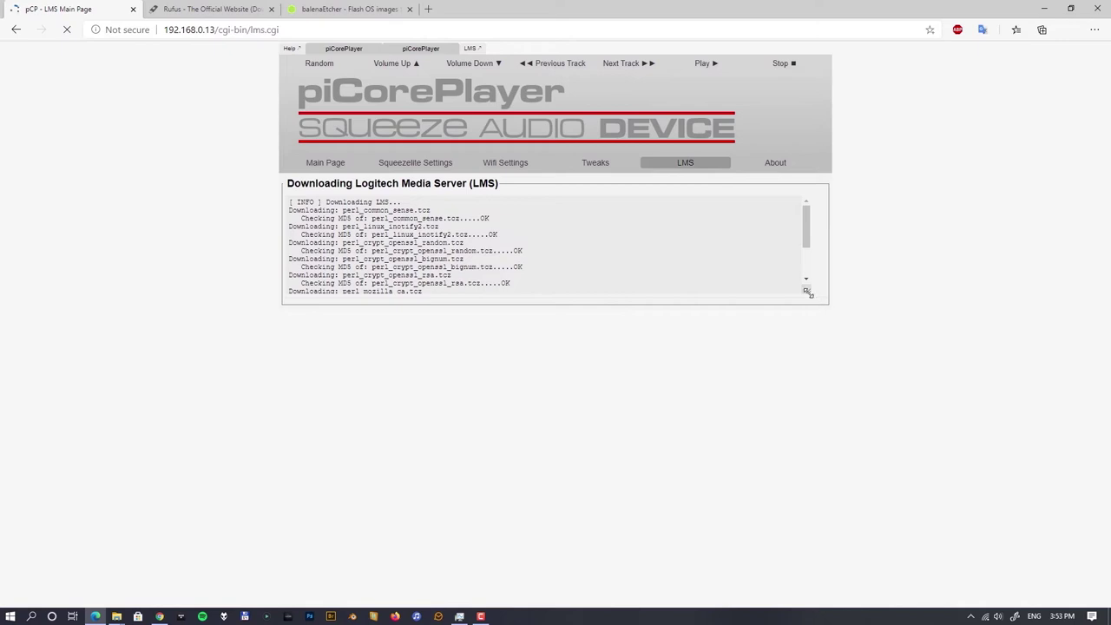
left_click_drag(807, 290, 897, 449)
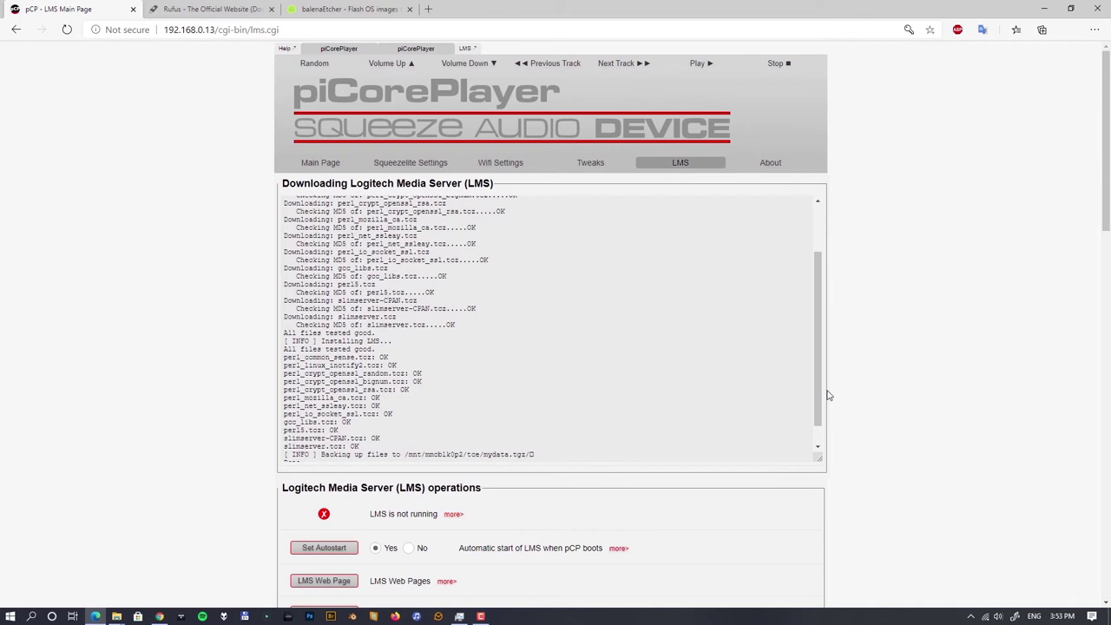
scroll(827, 395, "down", 2)
left_click_drag(814, 266, 822, 280)
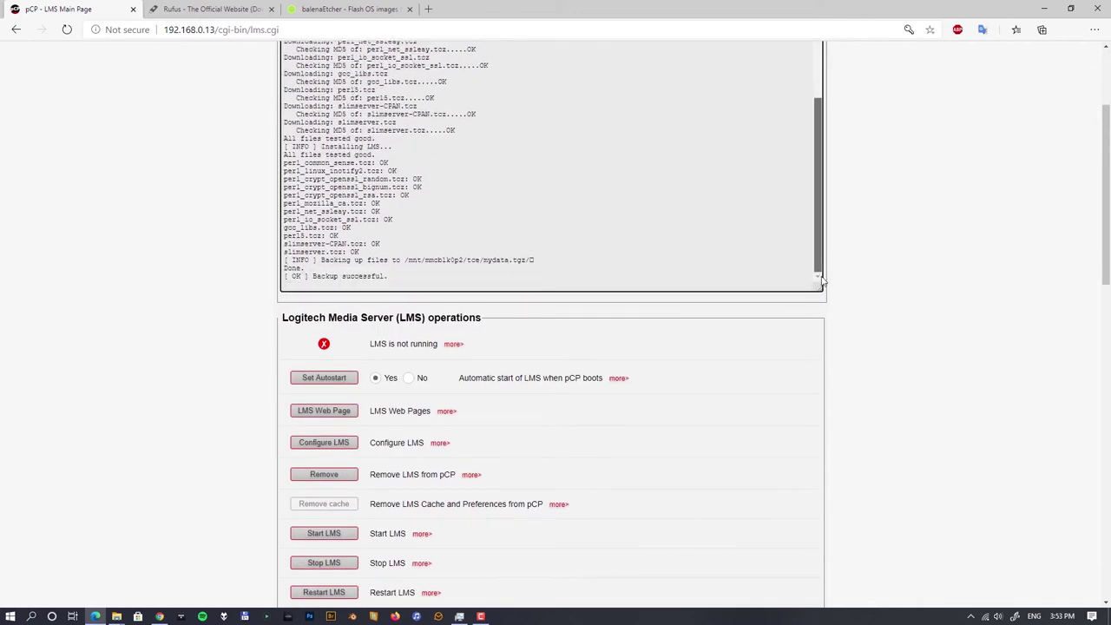
scroll(771, 392, "down", 3)
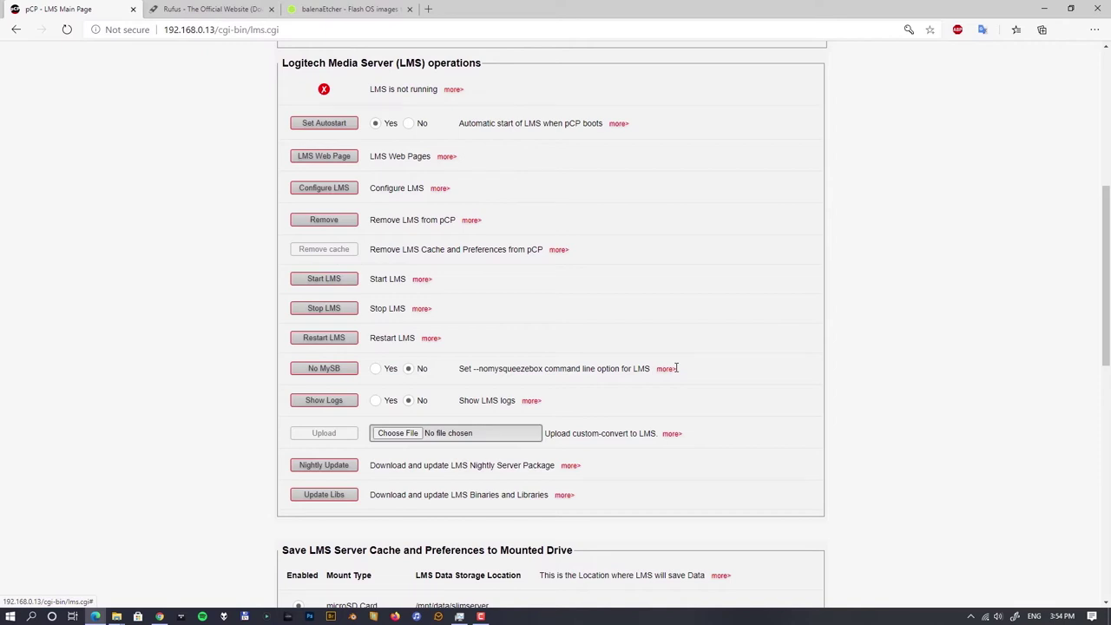
scroll(676, 370, "down", 2)
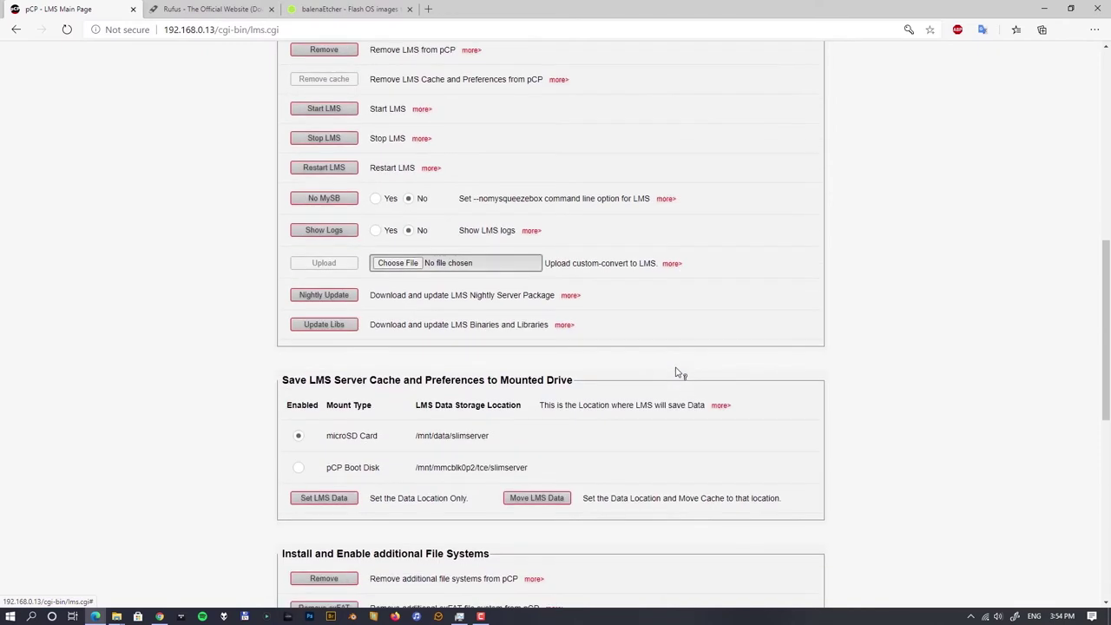
scroll(677, 372, "down", 4)
scroll(678, 373, "down", 2)
scroll(677, 372, "up", 10)
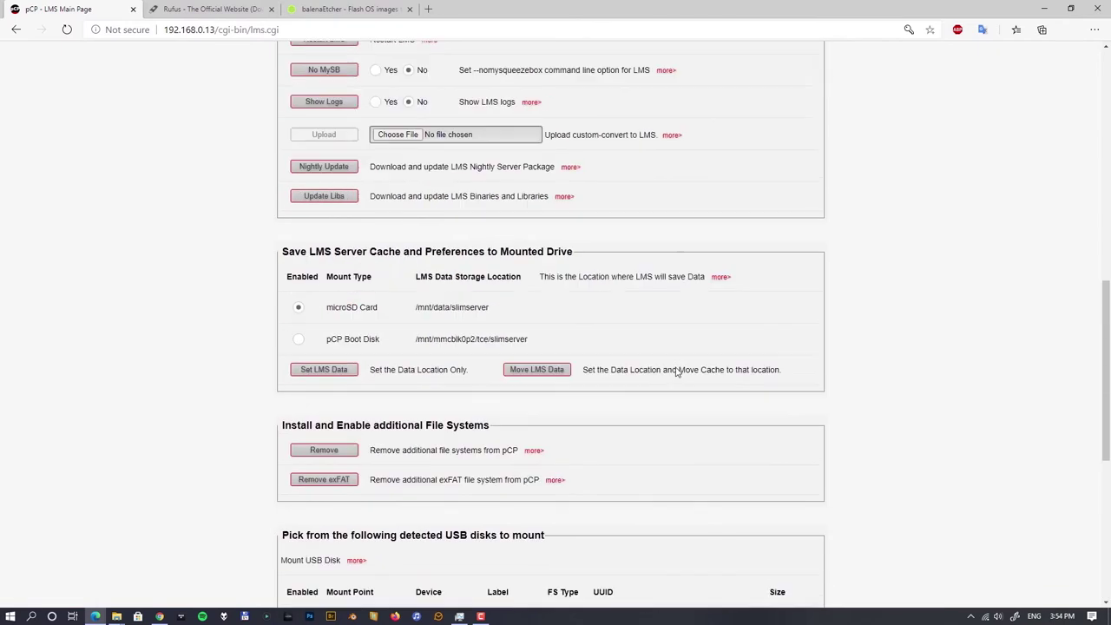
Reboot the player from the Main Page and reload it, showing Squeezelite and LMS running.
left_click(323, 163)
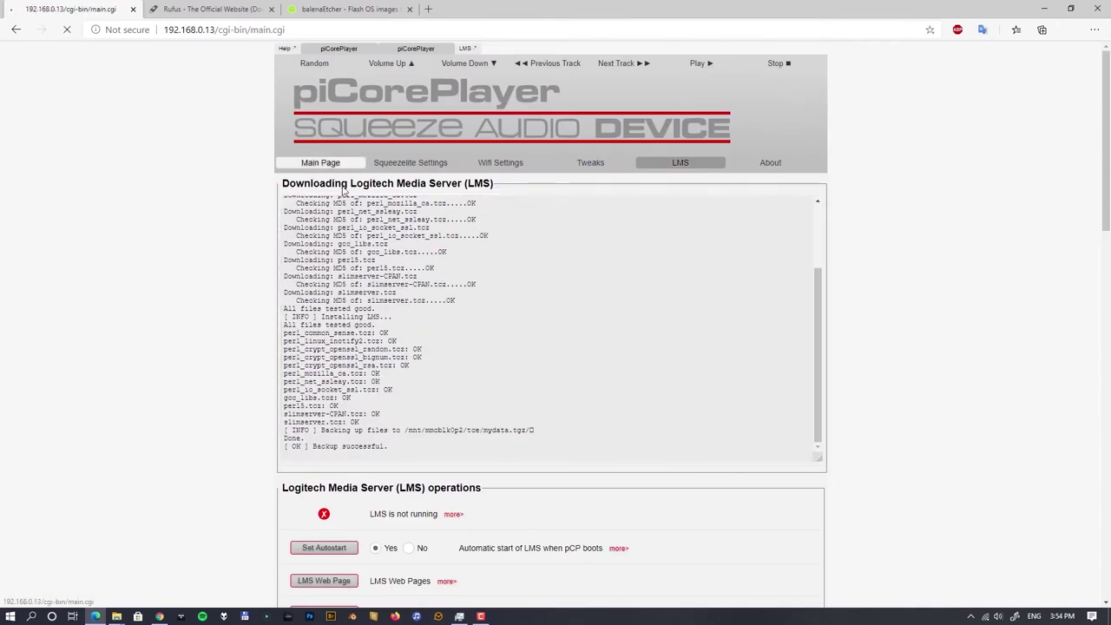
scroll(542, 375, "down", 2)
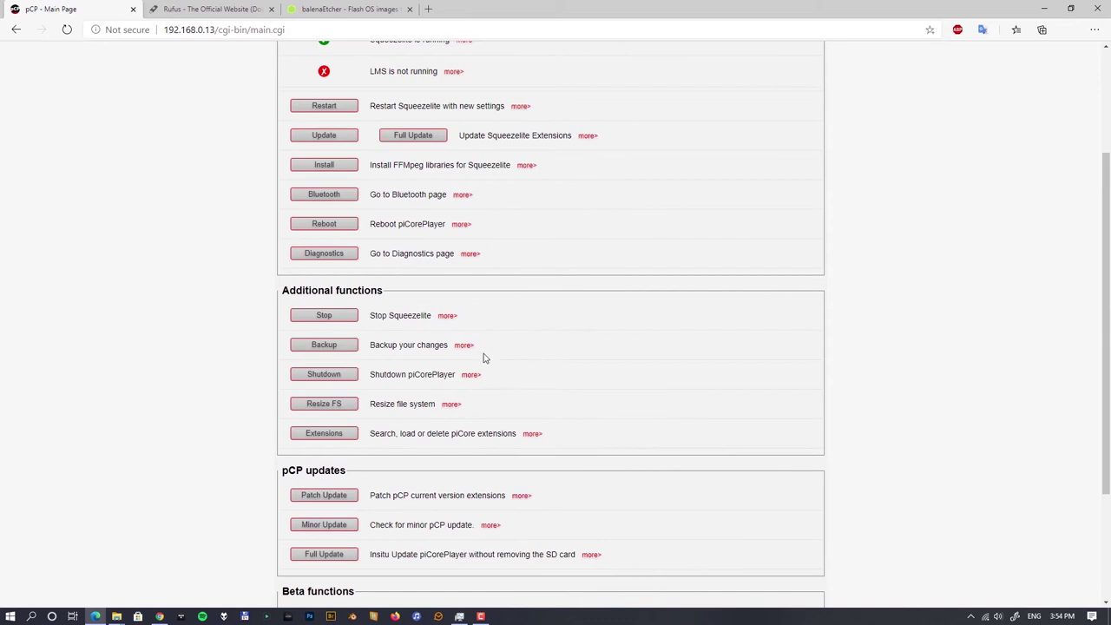
left_click(331, 230)
left_click(610, 94)
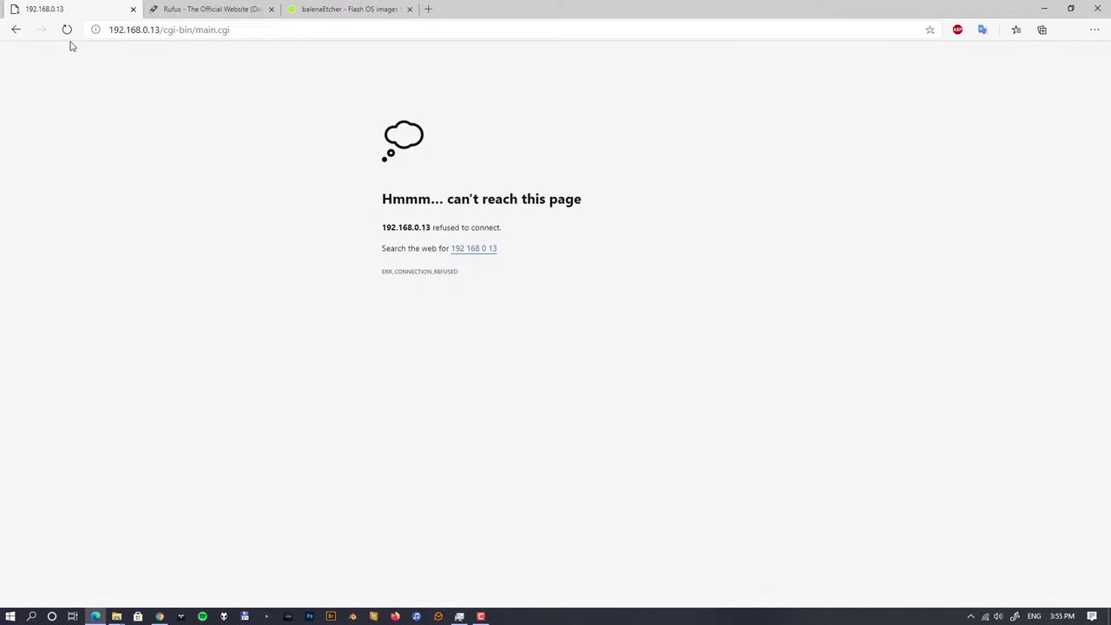
left_click(67, 29)
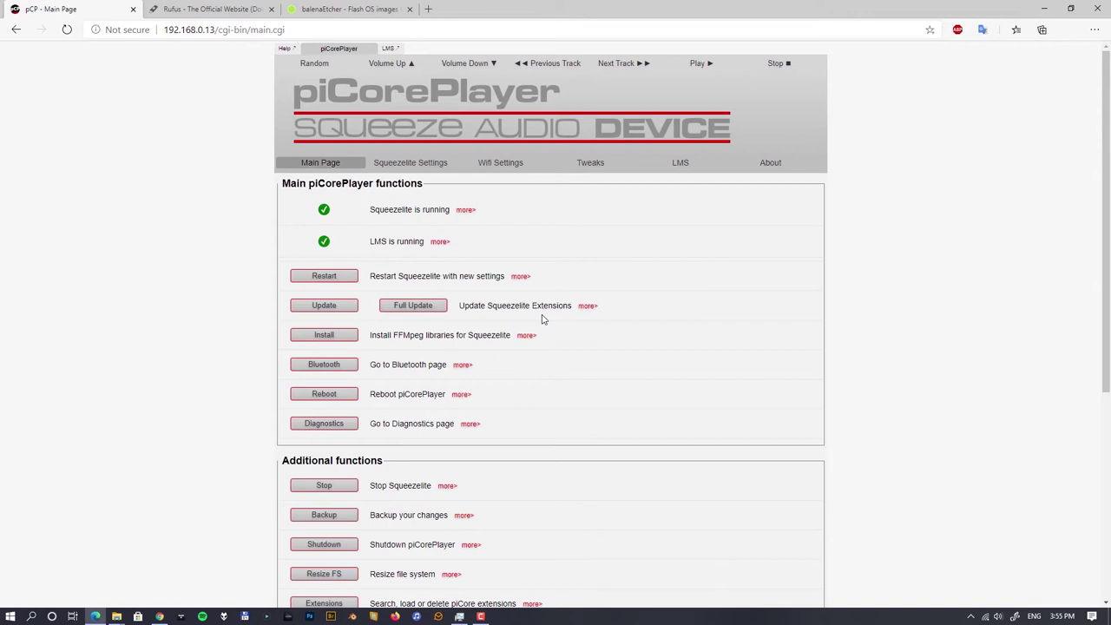
From the LMS page's Setup Samba Share section, start the Samba4 Server install.
scroll(542, 320, "down", 3)
scroll(542, 319, "down", 2)
scroll(541, 318, "up", 5)
left_click(668, 168)
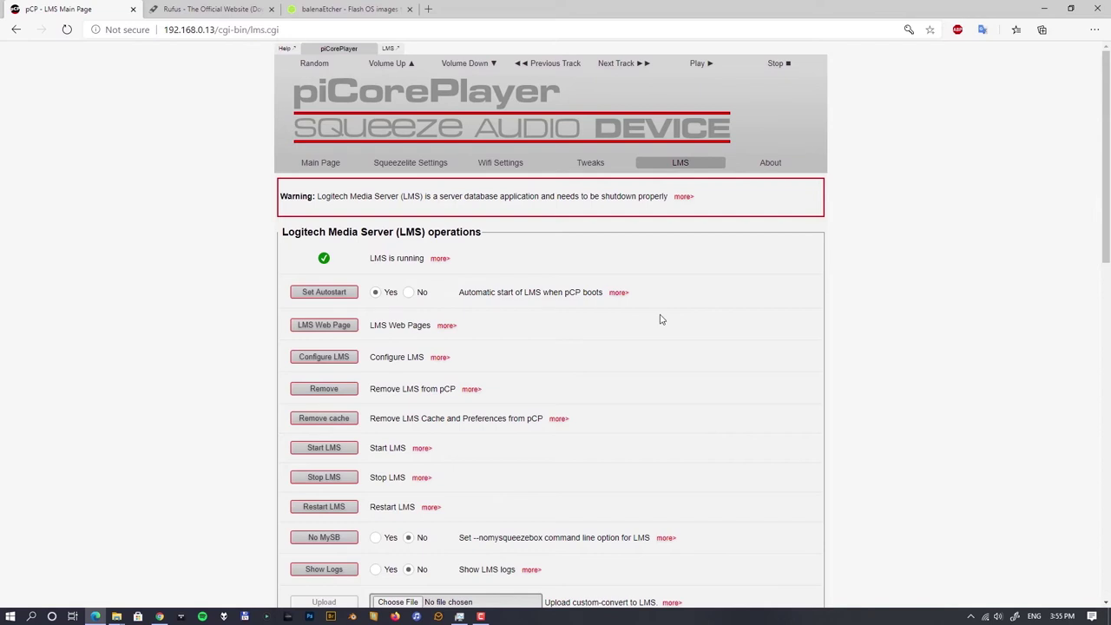
scroll(660, 319, "down", 1)
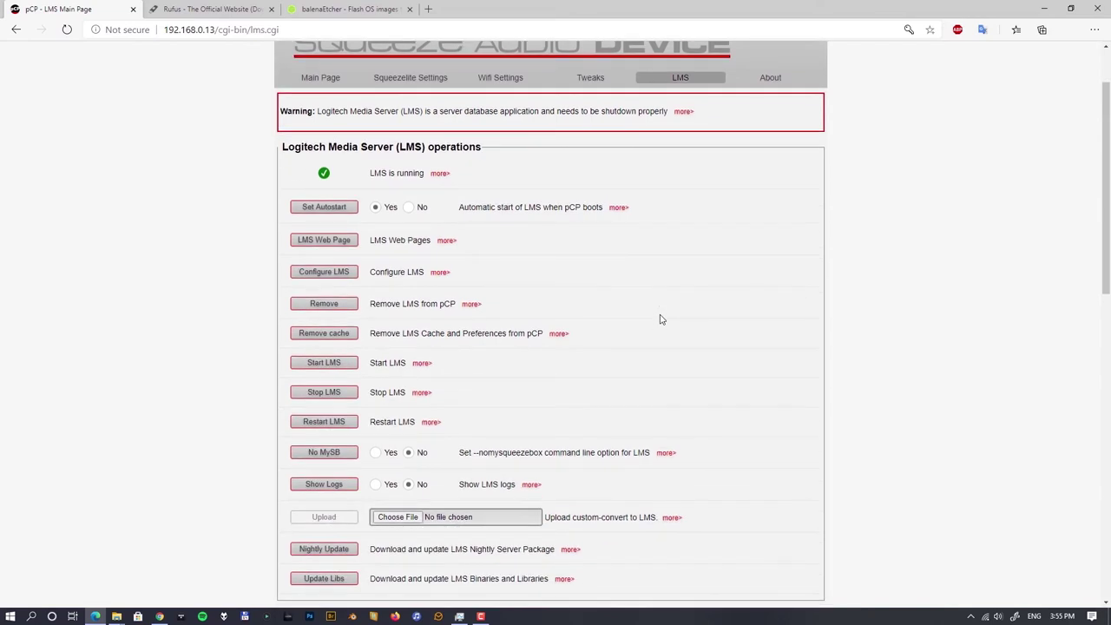
scroll(660, 320, "down", 1)
scroll(659, 320, "down", 8)
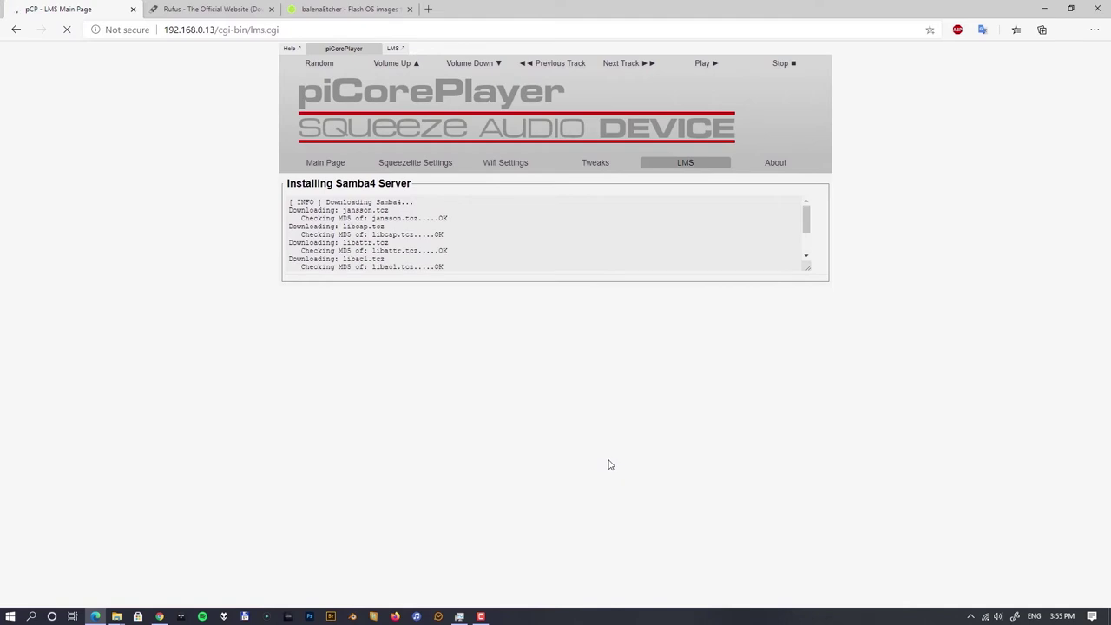
Name the Samba server picoreplayer and set its workgroup to WORKGROUP.
left_click_drag(807, 267, 816, 503)
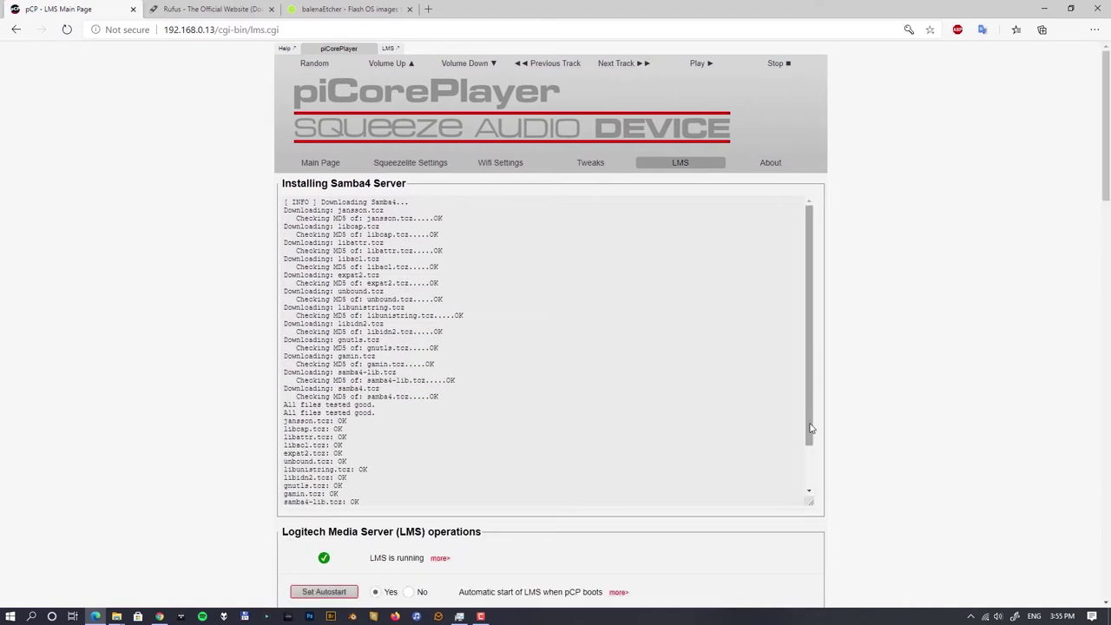
scroll(836, 419, "down", 15)
scroll(838, 421, "down", 3)
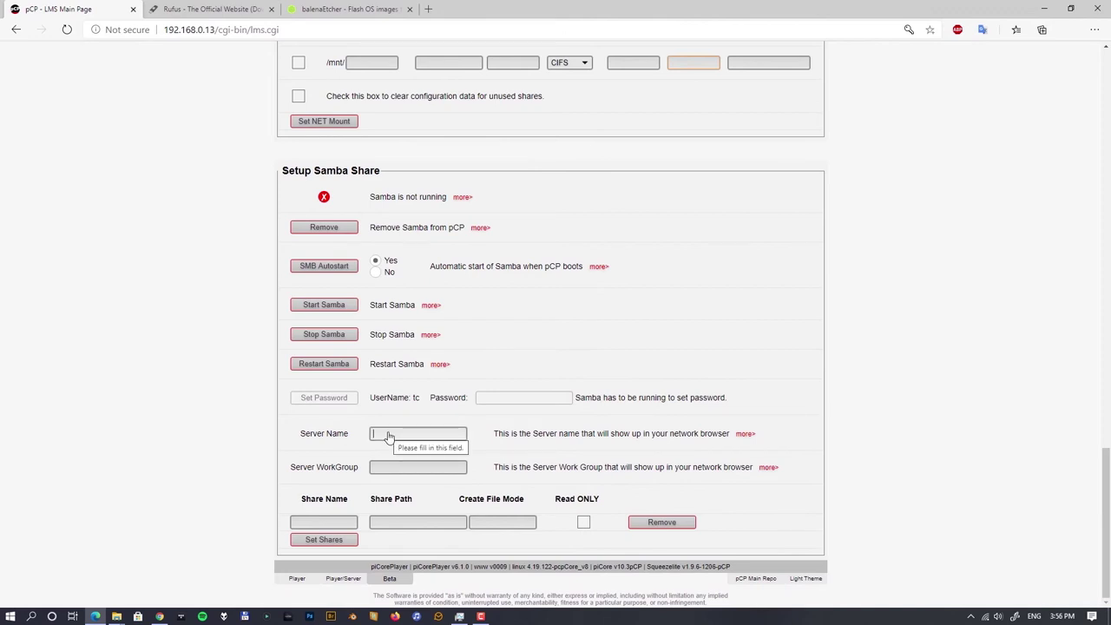
left_click(700, 485)
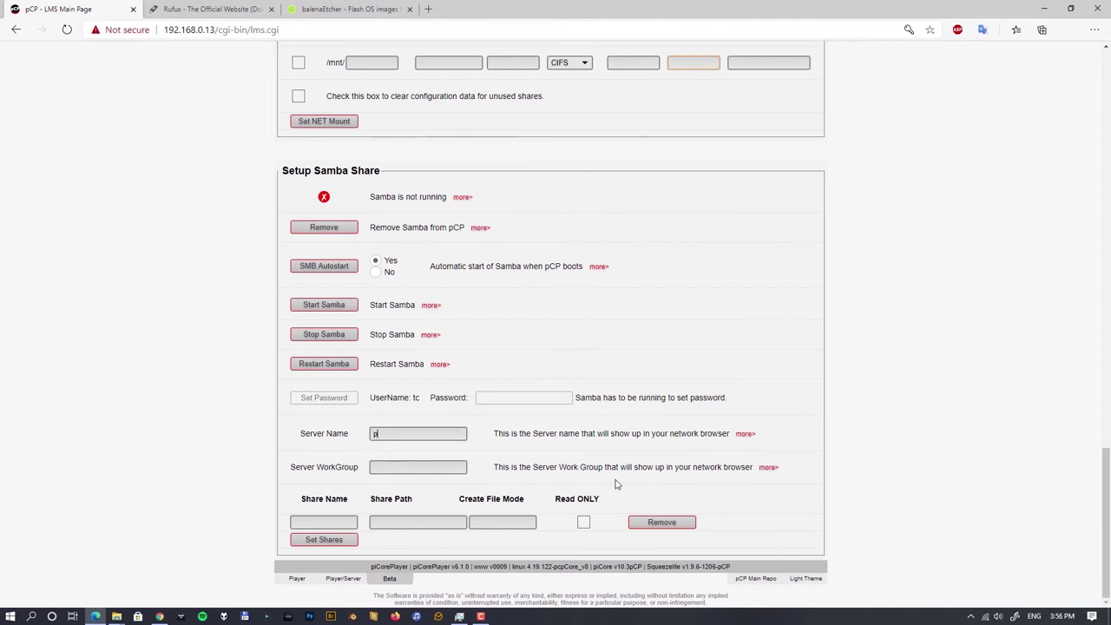
type("picoreplayer")
left_click(443, 471)
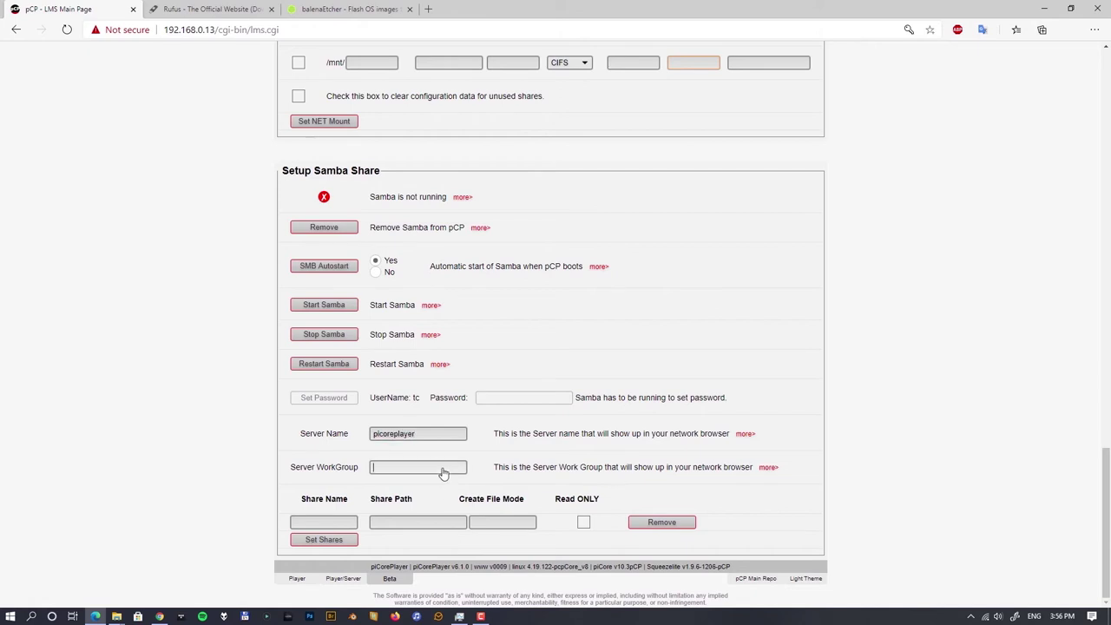
type("WORKGROUP")
Create Samba share Data at path /mnt/data and set the Samba access password.
left_click(343, 521)
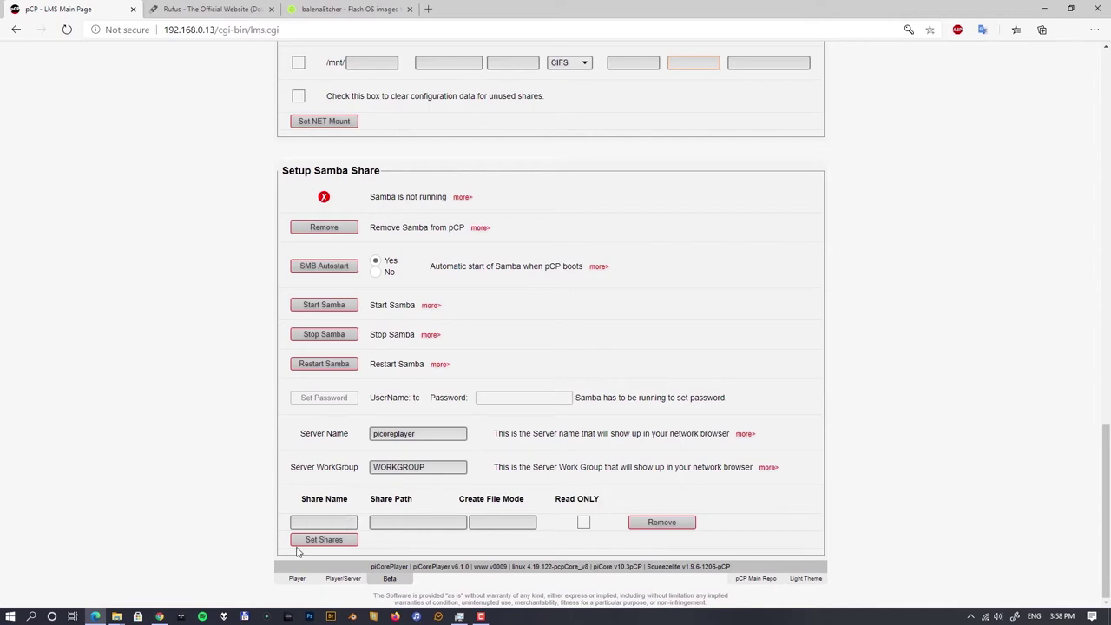
type("Data")
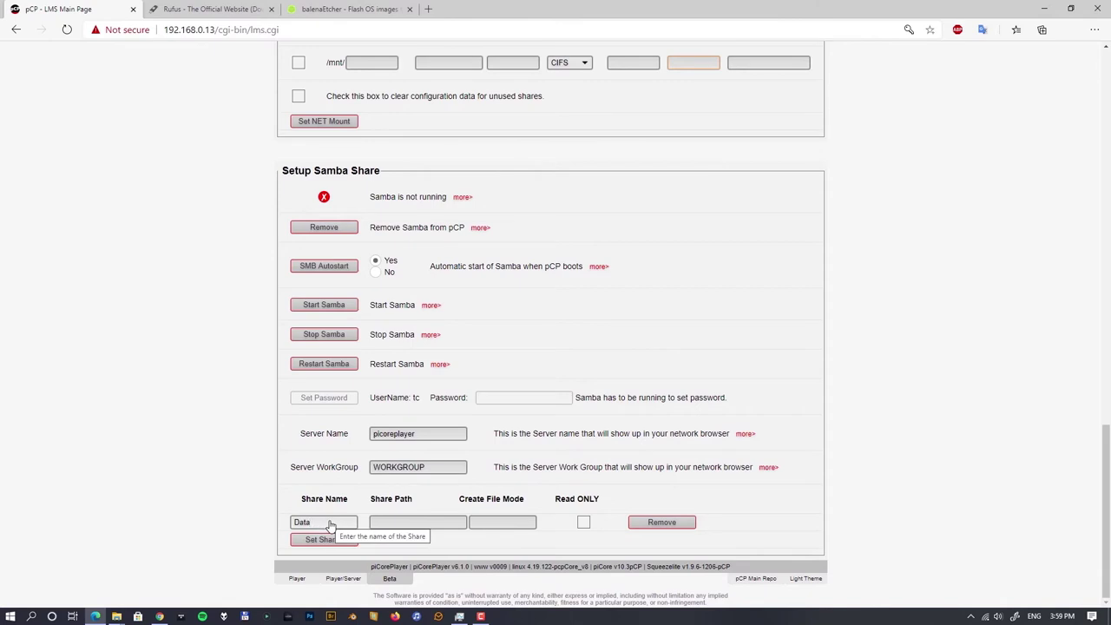
key("BackSpace")
key("BackSpace")
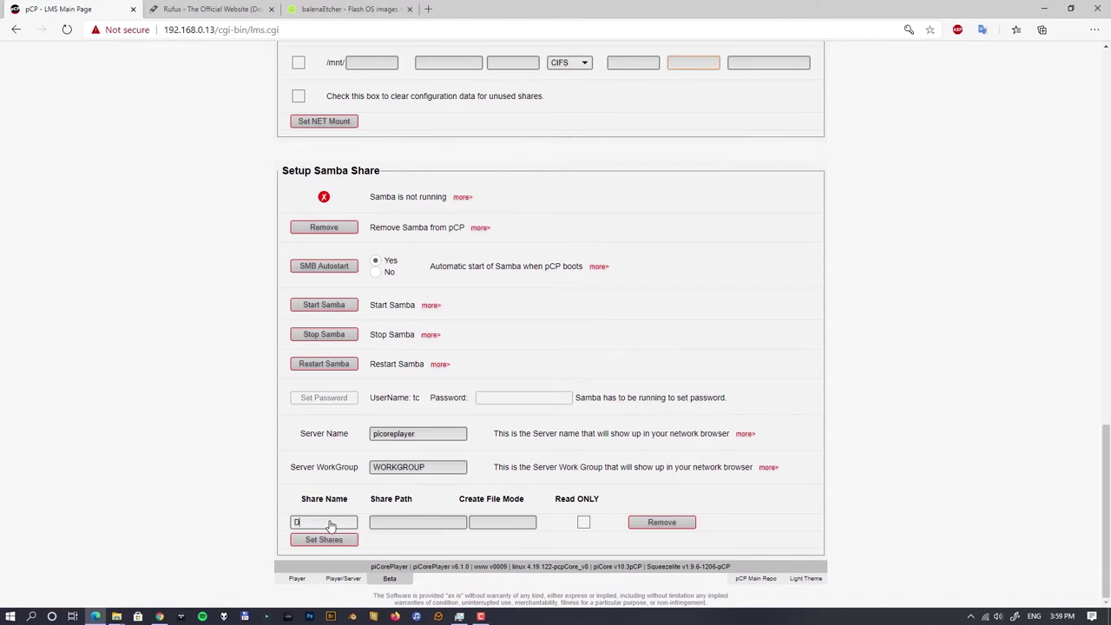
left_click(383, 523)
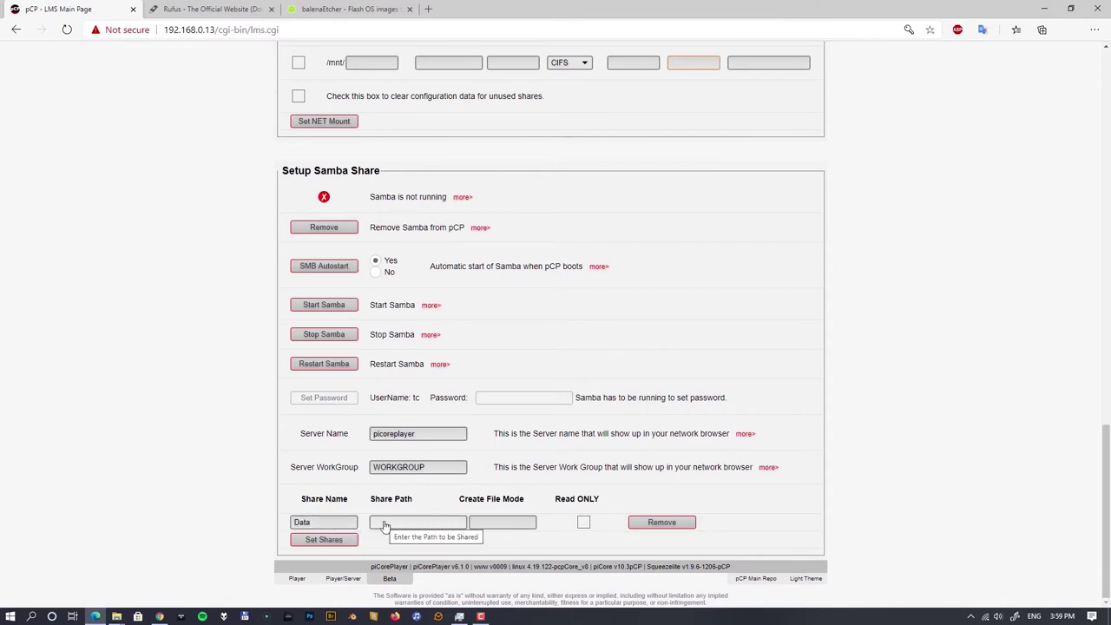
type("/mnt/data")
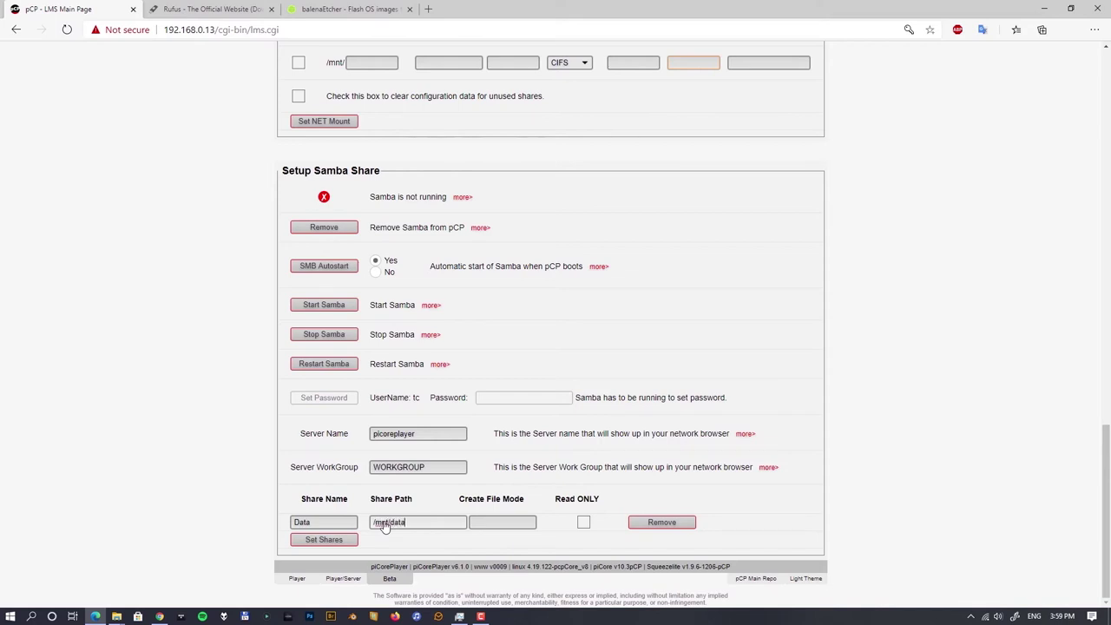
left_click(481, 523)
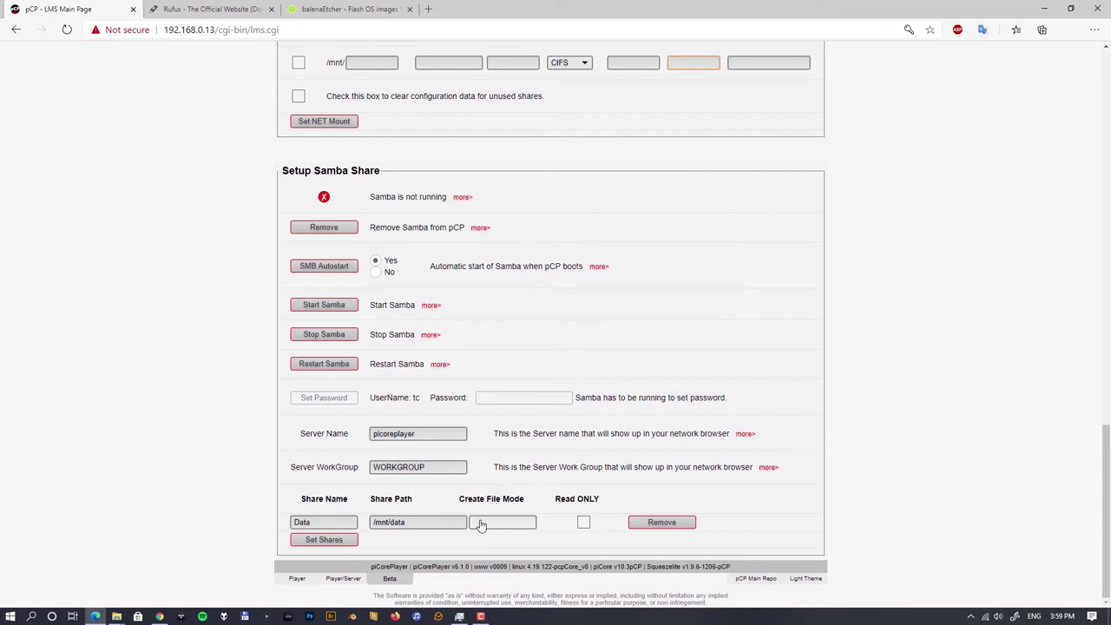
left_click(486, 523)
key("Return")
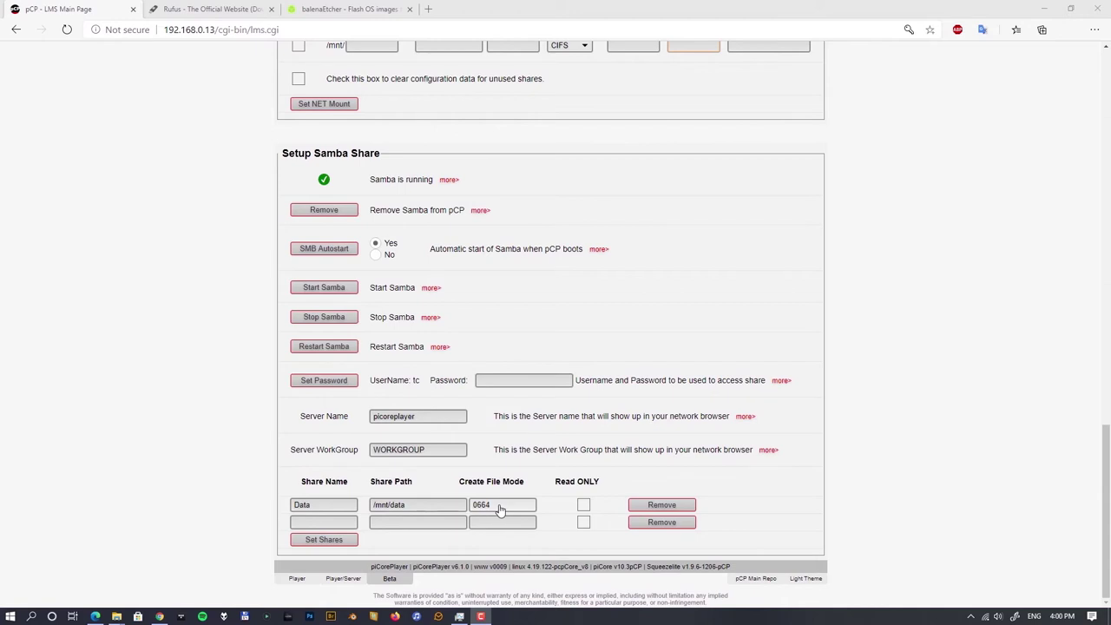
left_click(483, 383)
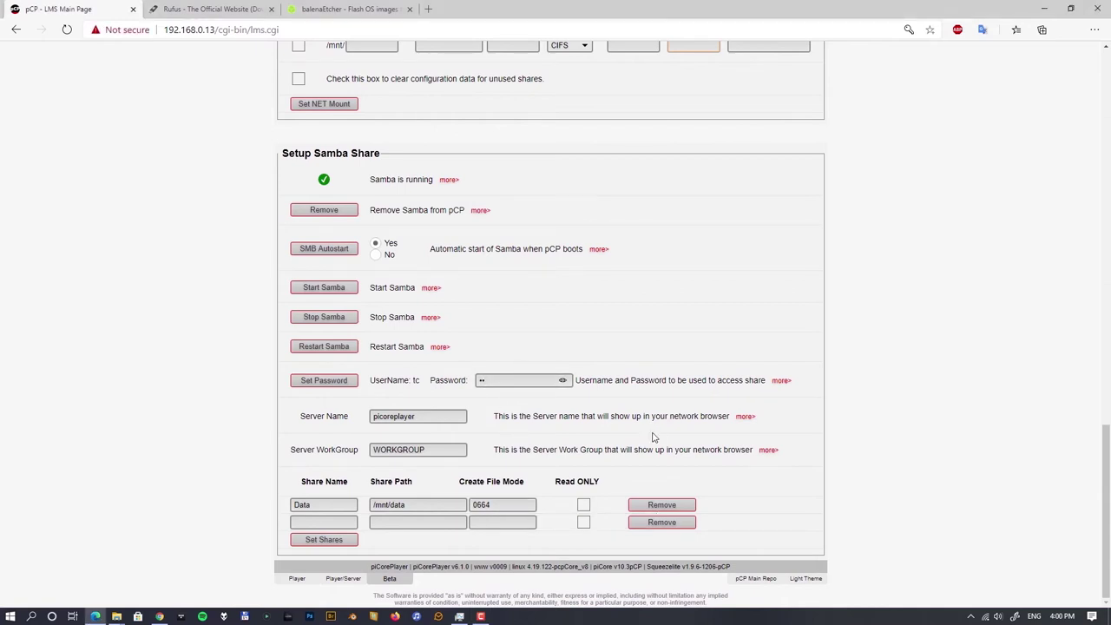
left_click(329, 385)
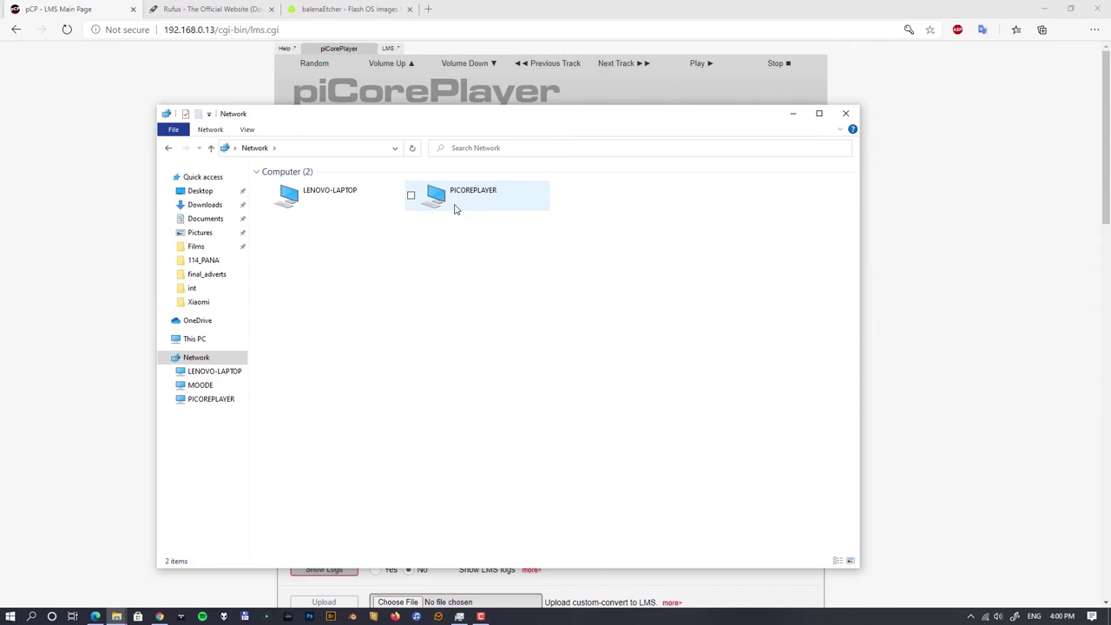
Sign in to PICOREPLAYER's Data share with the share credentials and paste the music, which is denied.
double_click(473, 201)
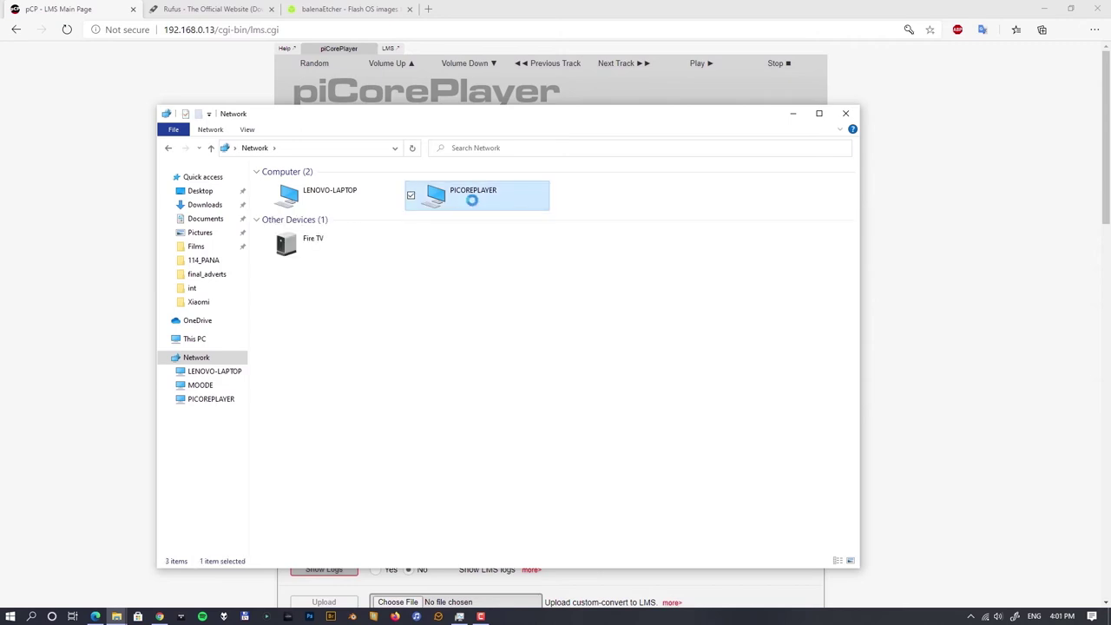
double_click(327, 180)
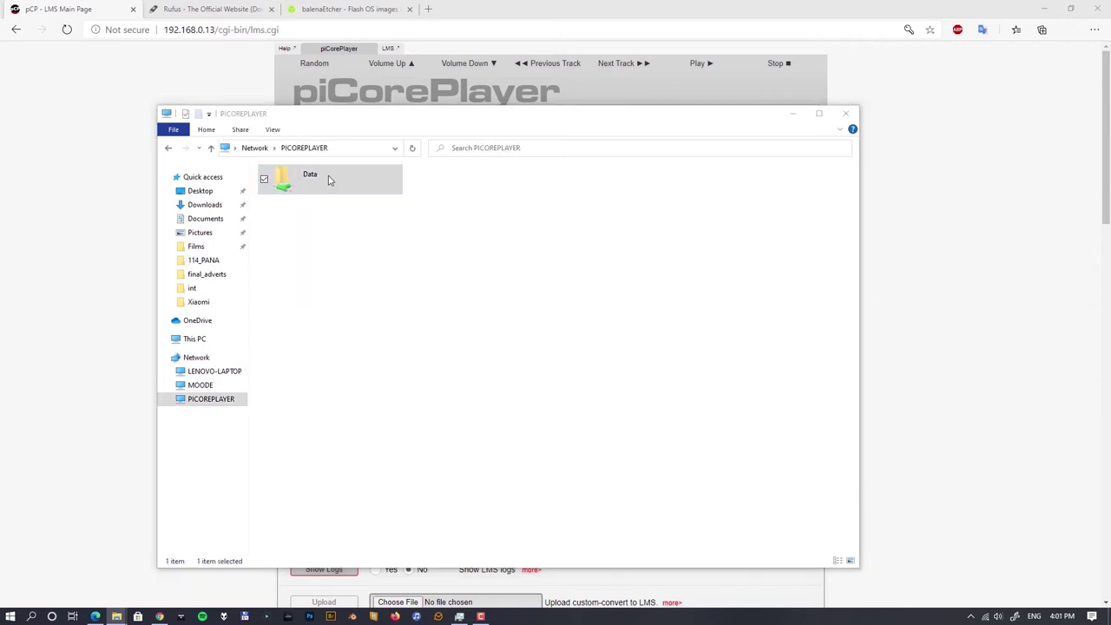
type("t")
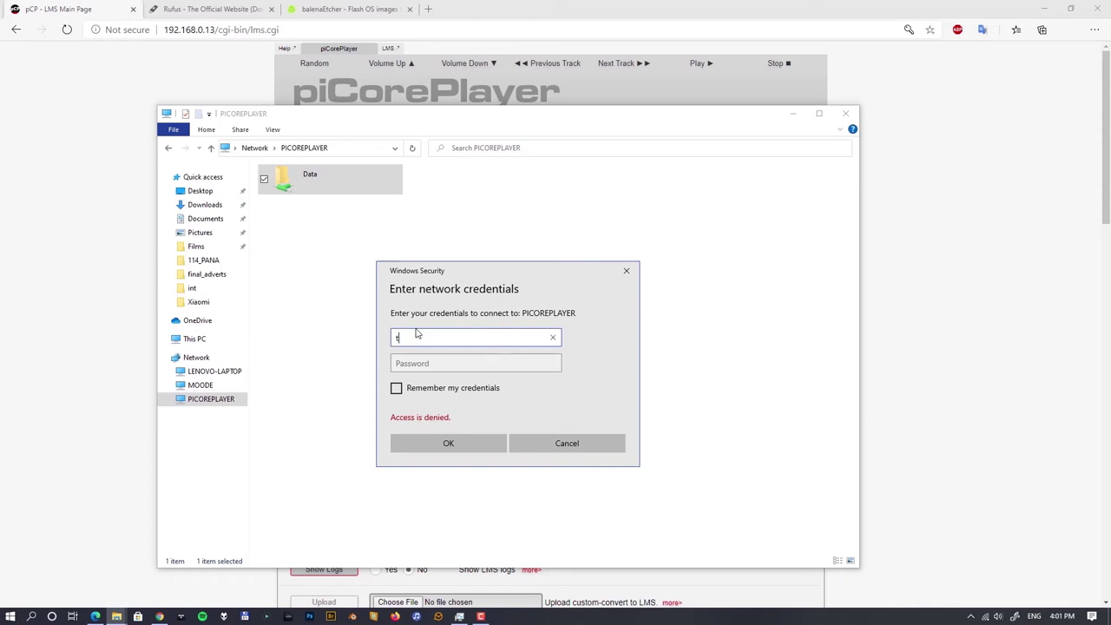
type("c")
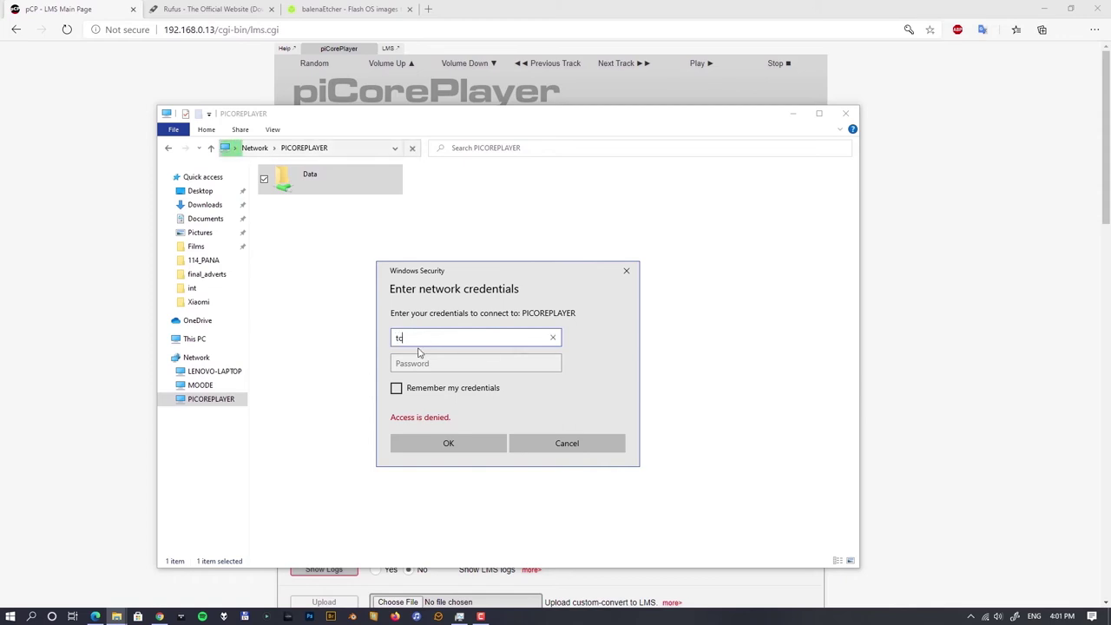
left_click(421, 364)
type("•")
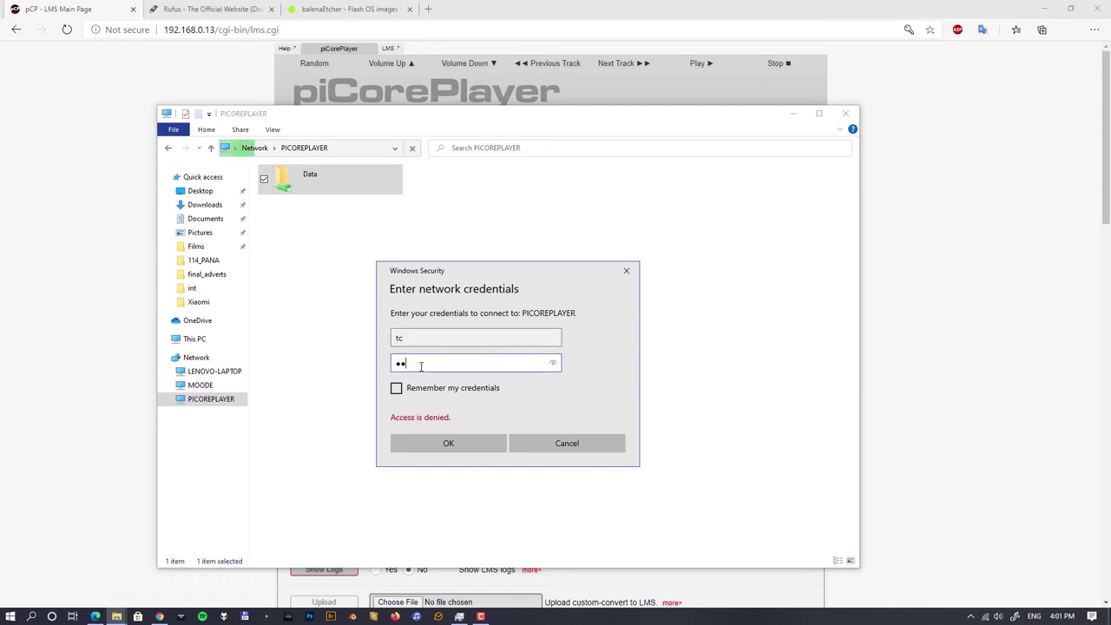
left_click(459, 445)
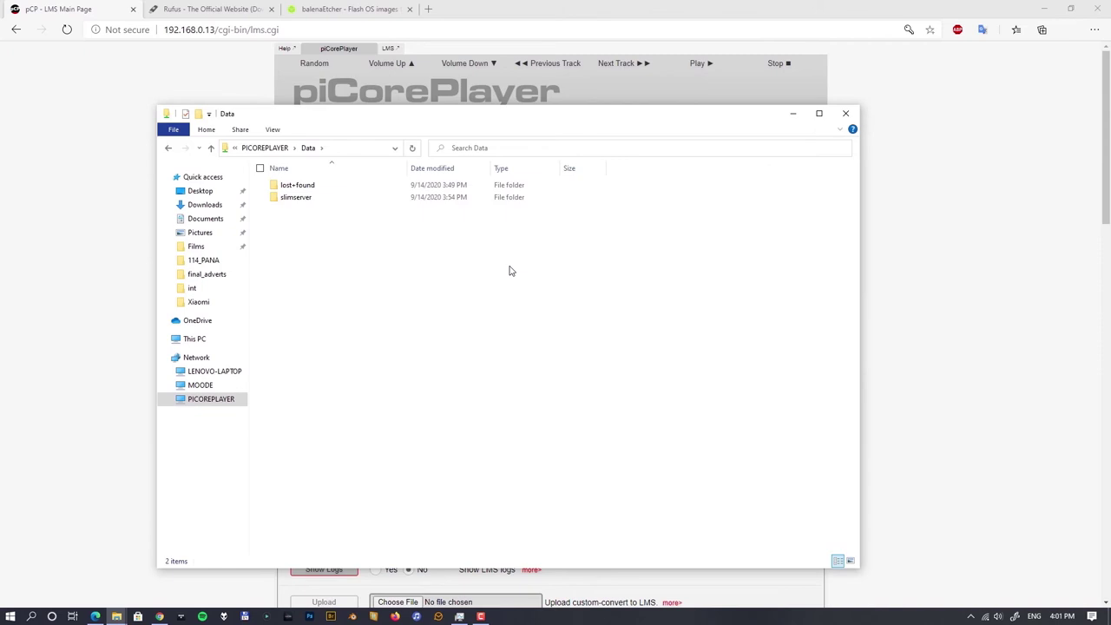
right_click(239, 250)
left_click(300, 333)
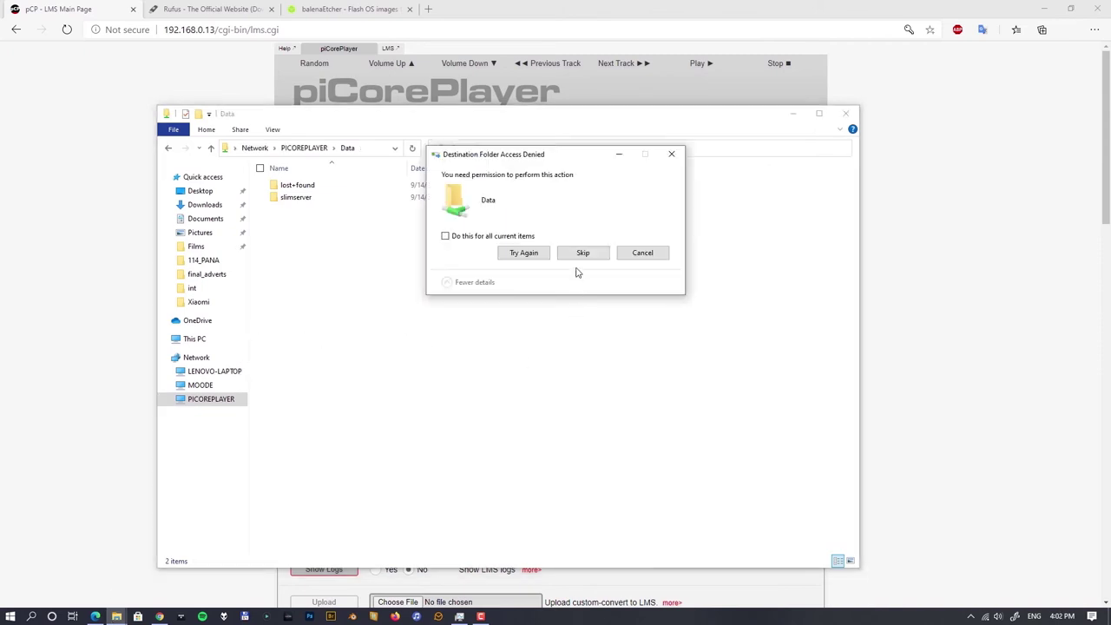
Grant write permissions on mounted disks from piCorePlayer's LMS page and return to it.
left_click(105, 11)
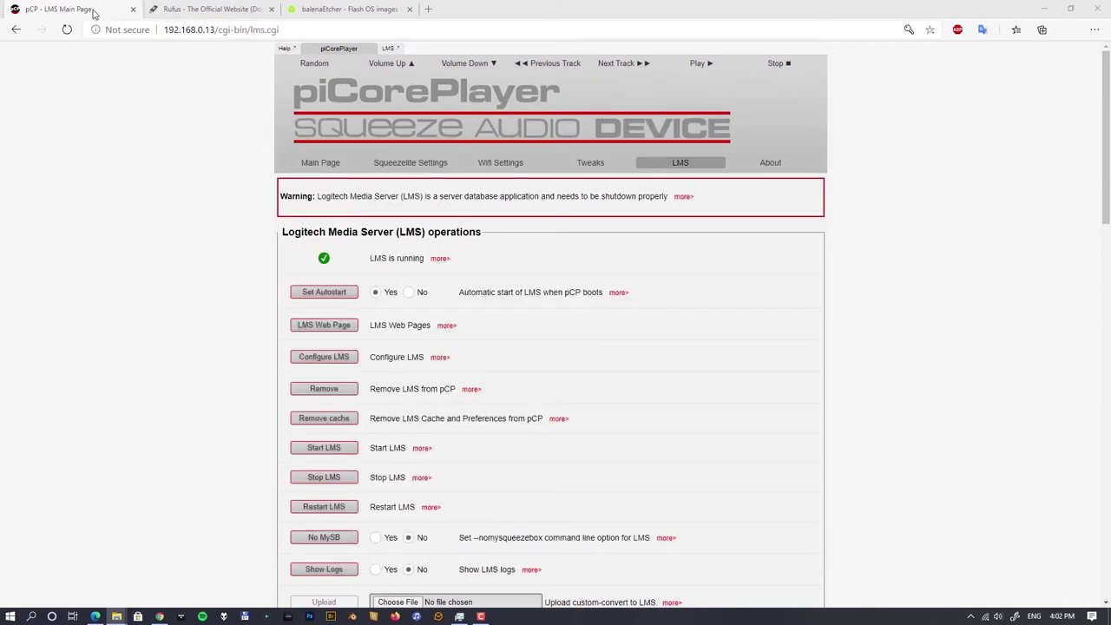
scroll(608, 278, "down", 5)
scroll(618, 289, "down", 5)
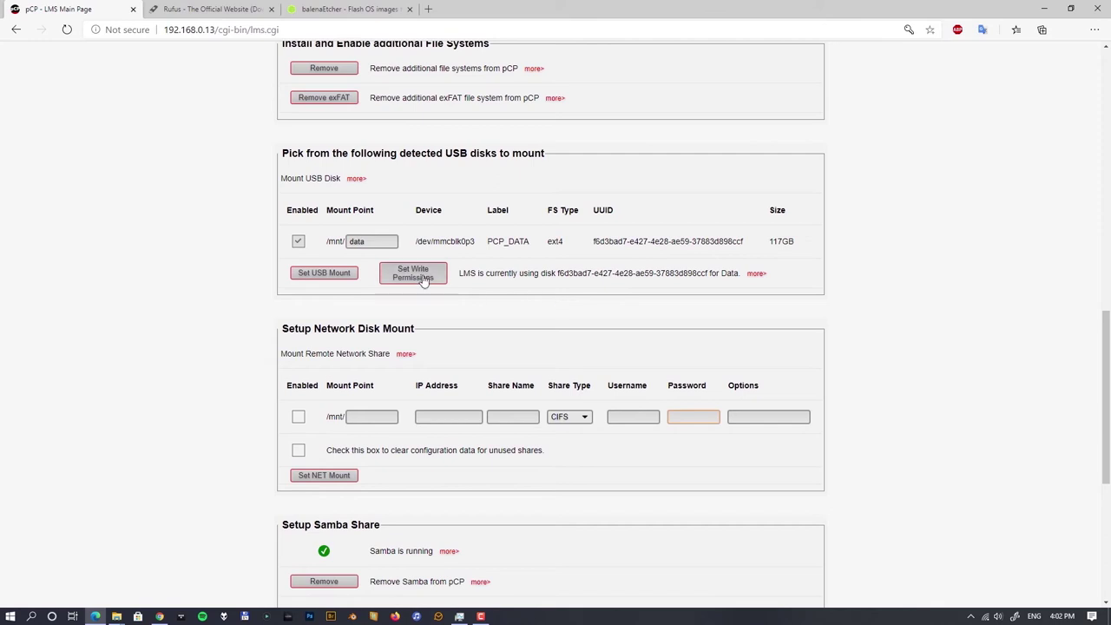
left_click(424, 281)
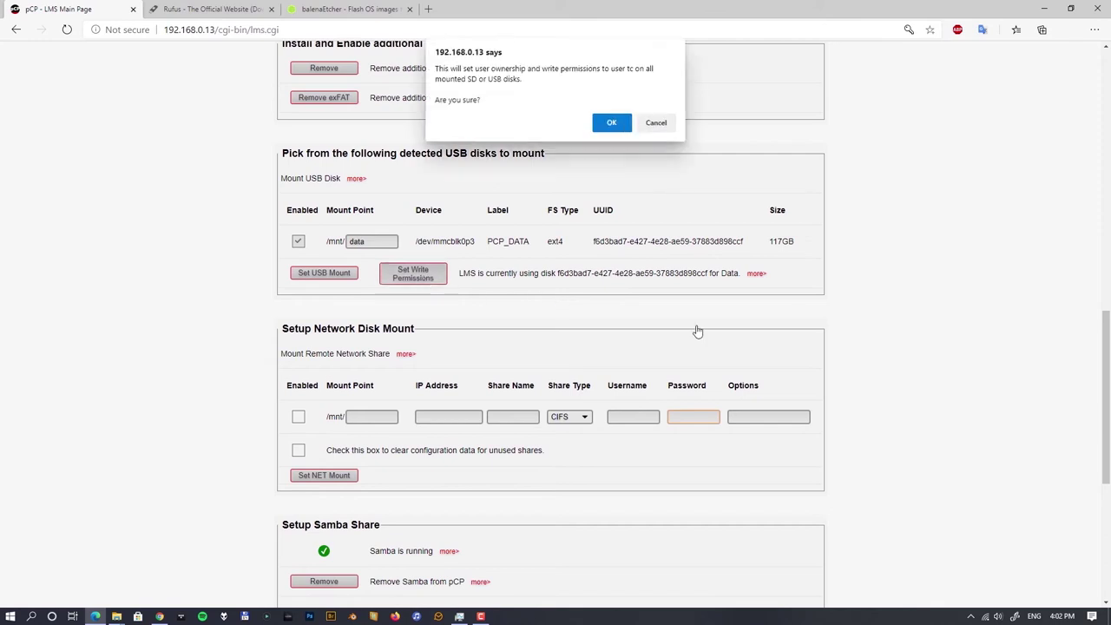
left_click(610, 125)
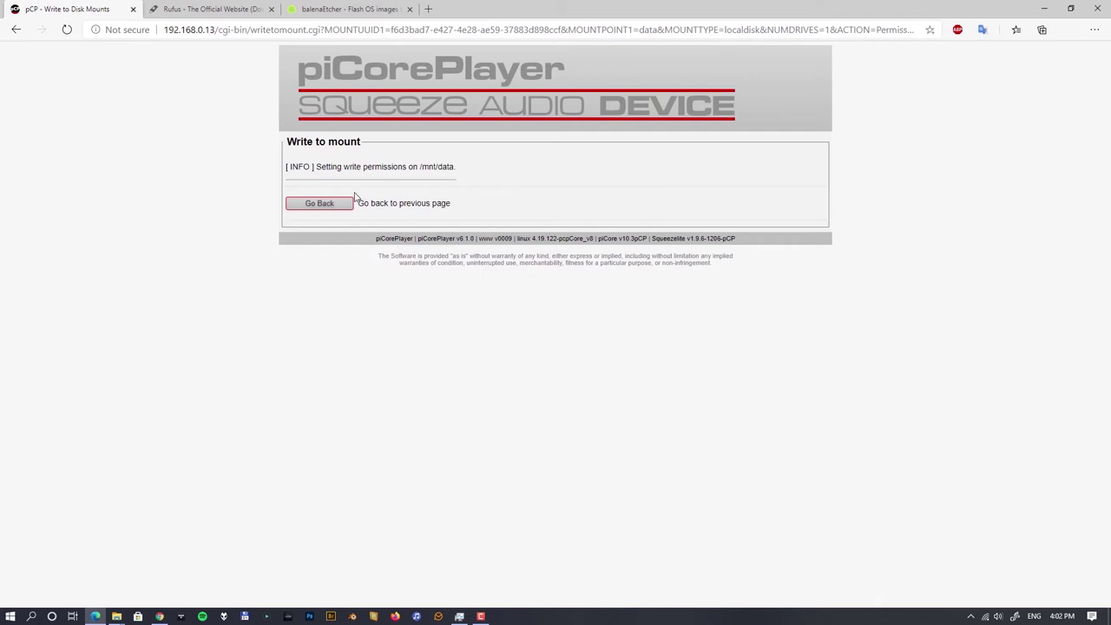
left_click(318, 203)
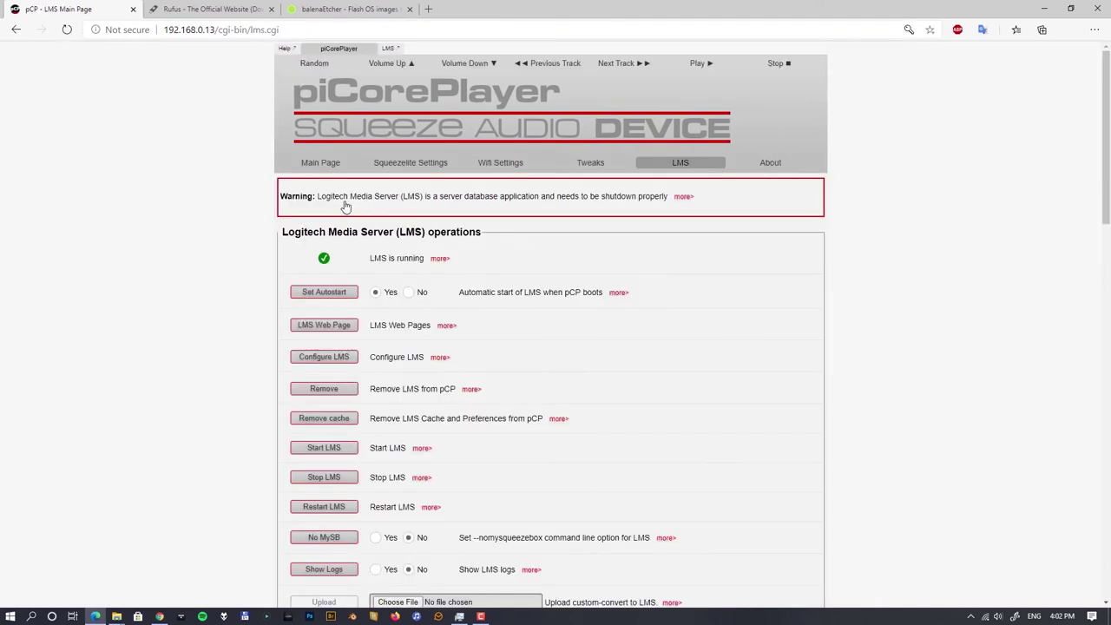
Retry copying the 159 FLAC items into the Data share.
mouse_move(116, 616)
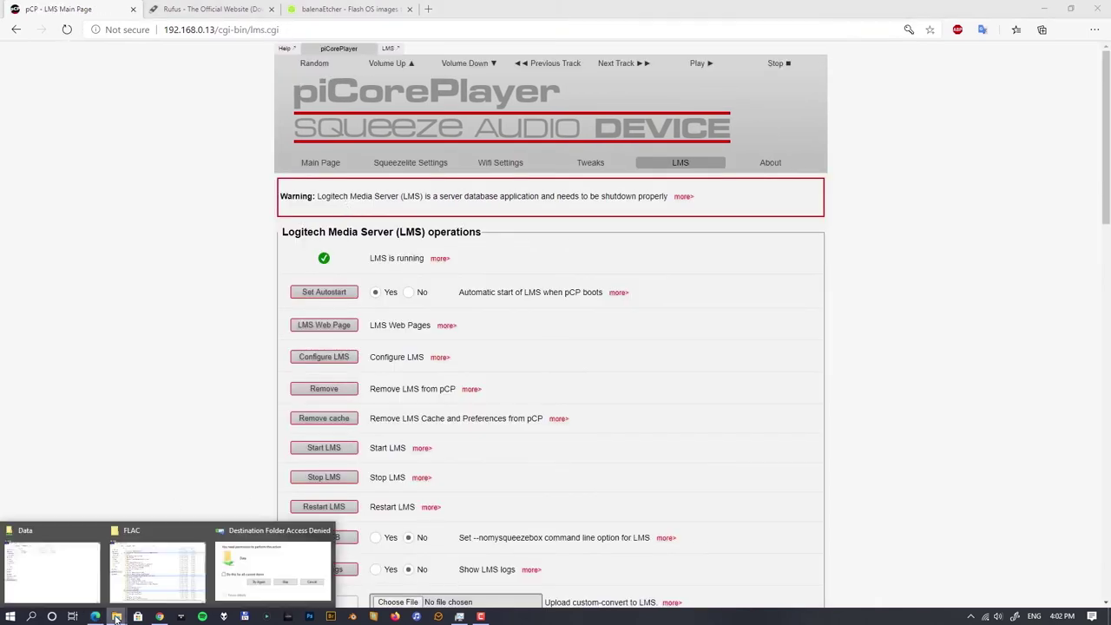
left_click(298, 556)
left_click(524, 252)
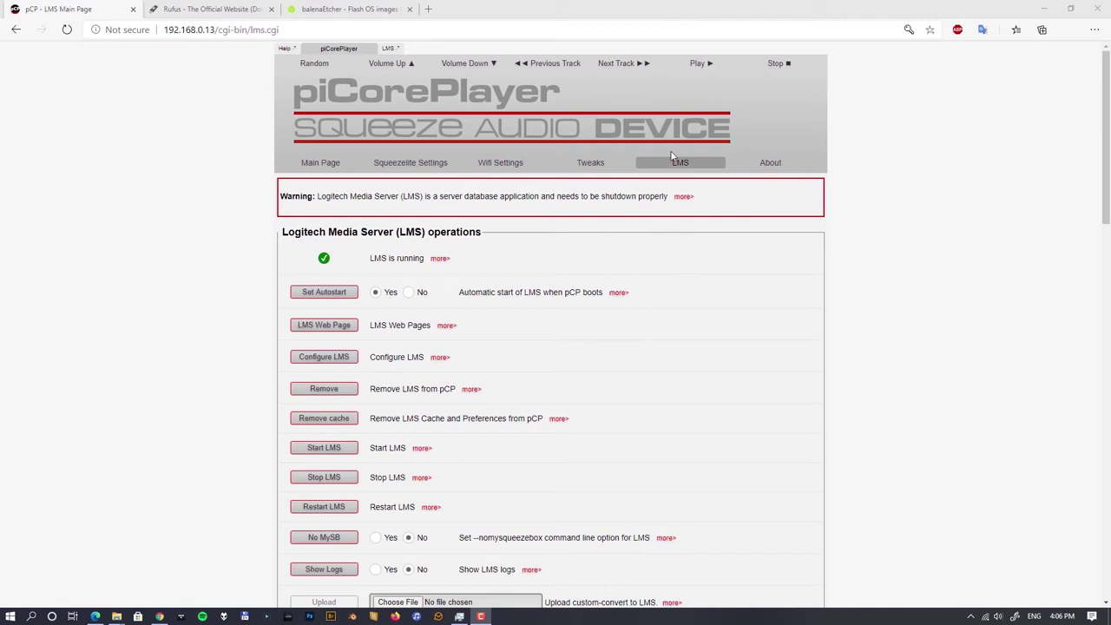
Launch the LMS web page and follow the wizard's create-account link to mysqueezebox.com.
left_click(324, 325)
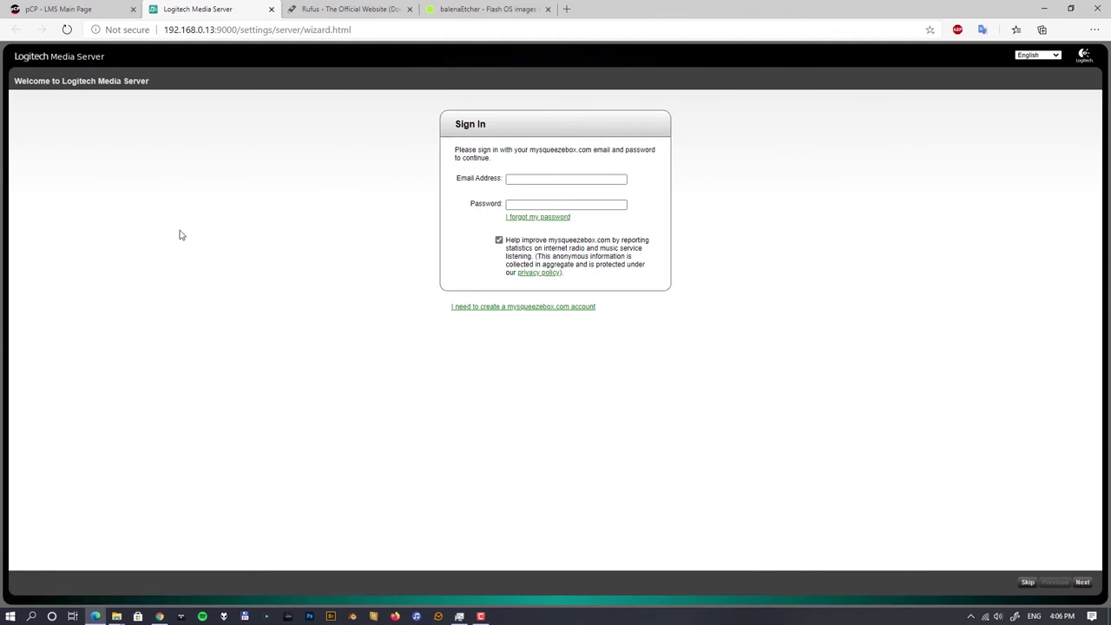
left_click(525, 177)
left_click(560, 307)
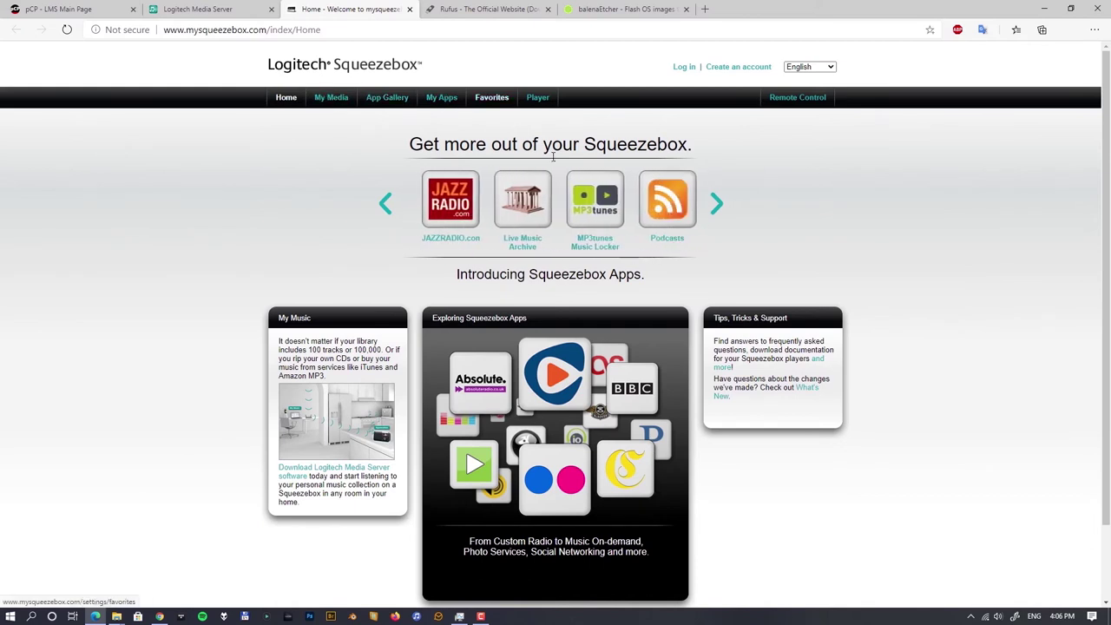
scroll(649, 218, "down", 1)
scroll(650, 219, "down", 2)
scroll(649, 218, "up", 3)
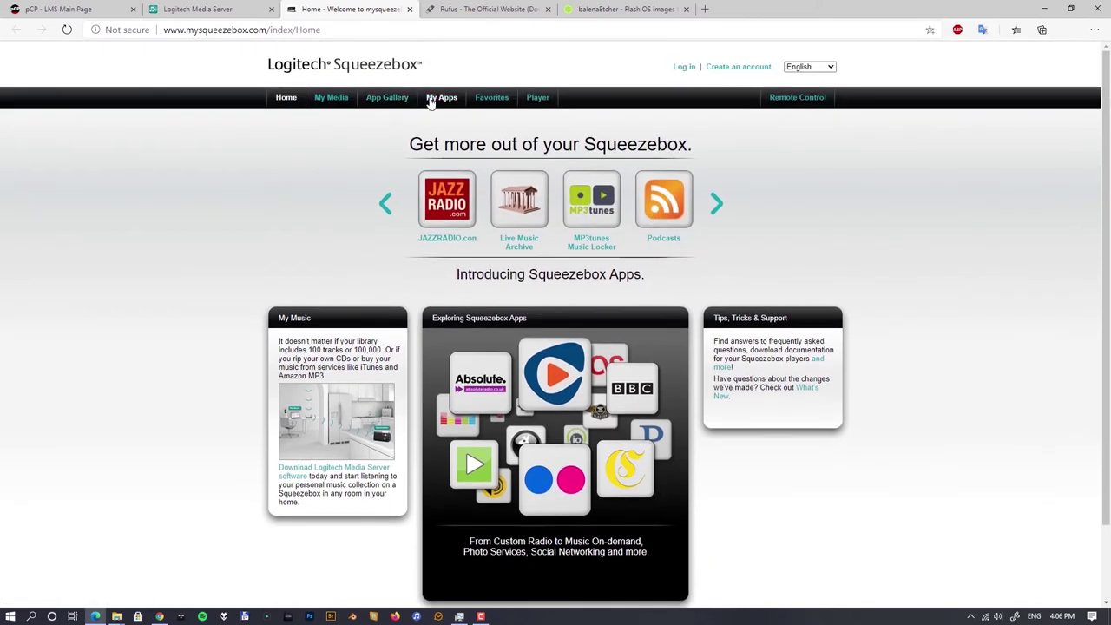
left_click(388, 101)
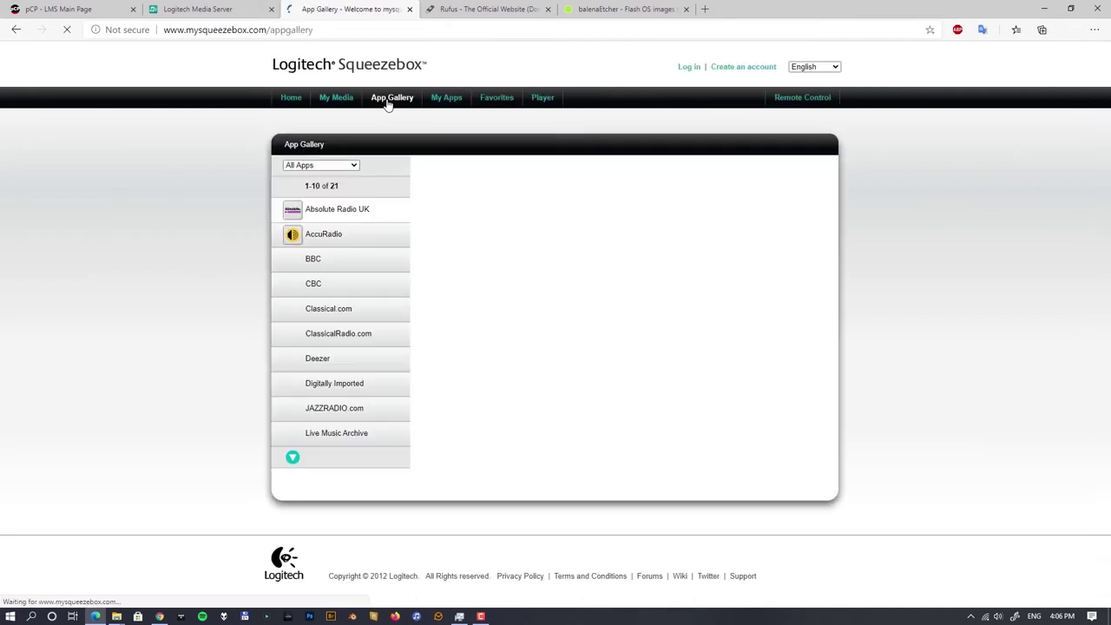
left_click(343, 168)
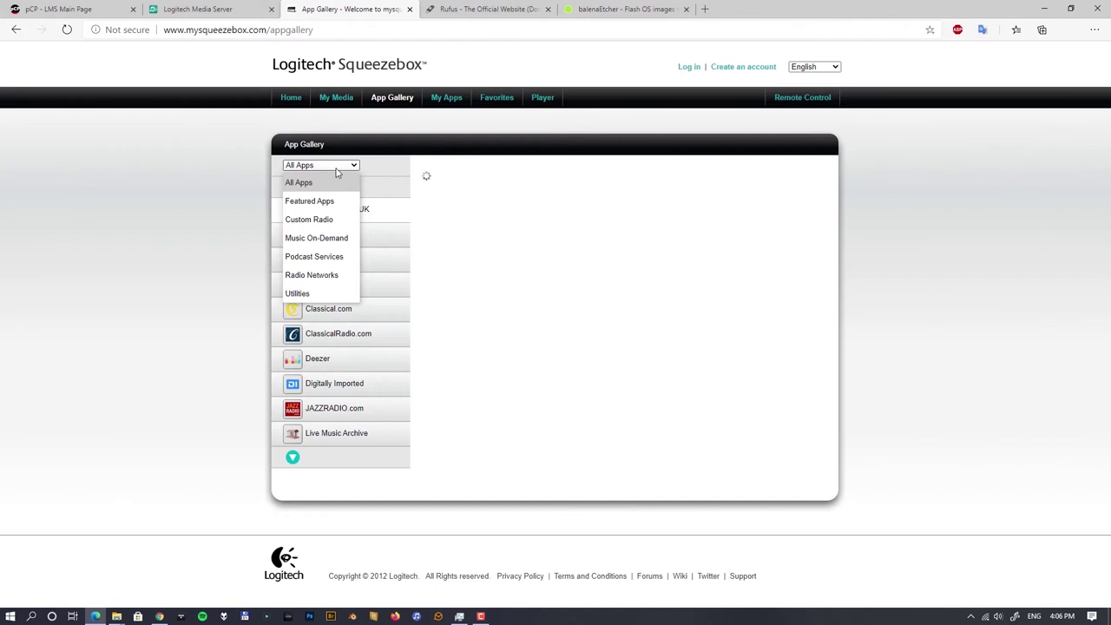
left_click(326, 181)
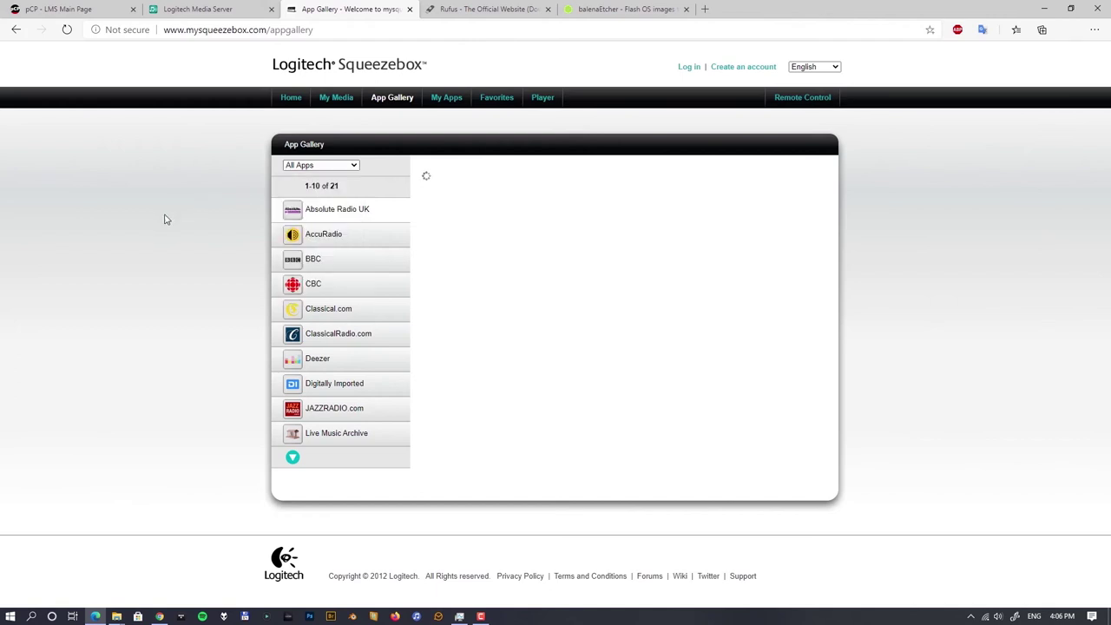
left_click(292, 458)
left_click(292, 458)
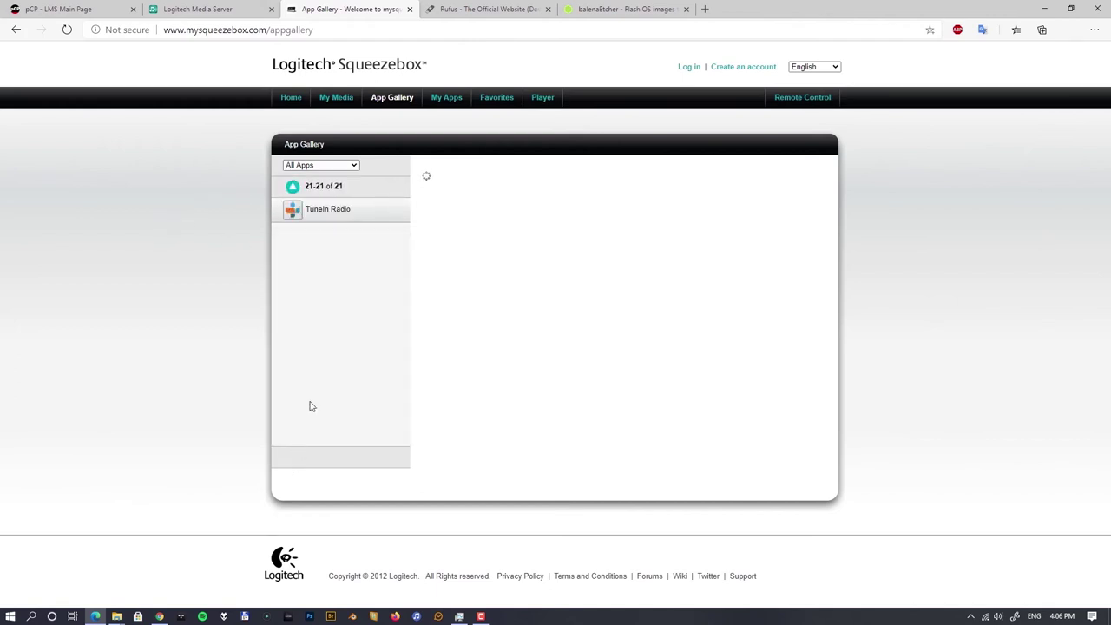
left_click(293, 186)
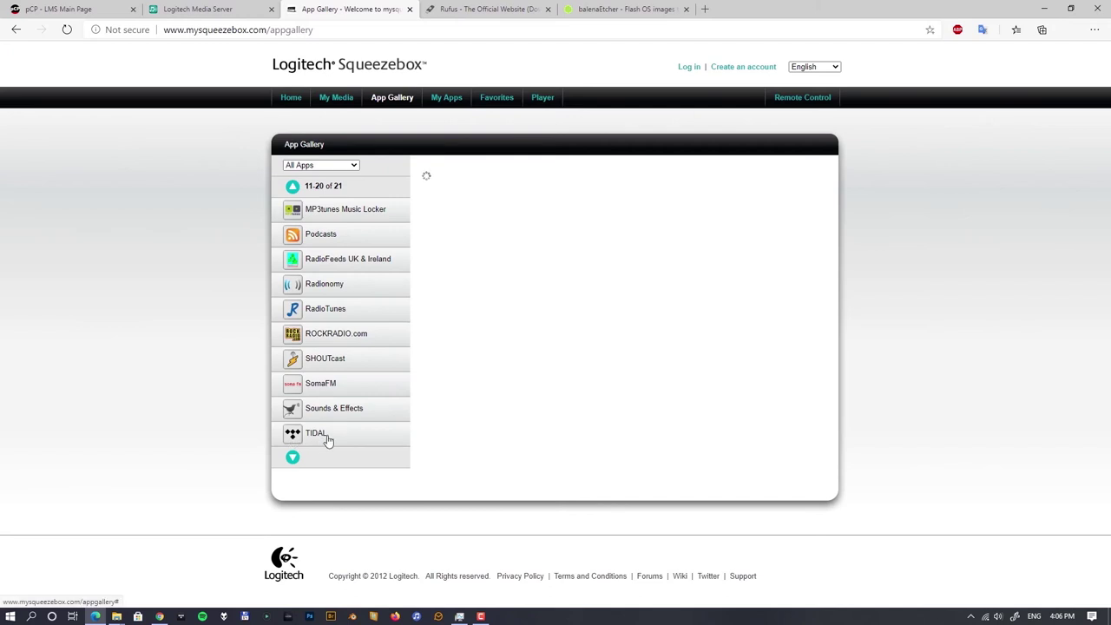
left_click(292, 188)
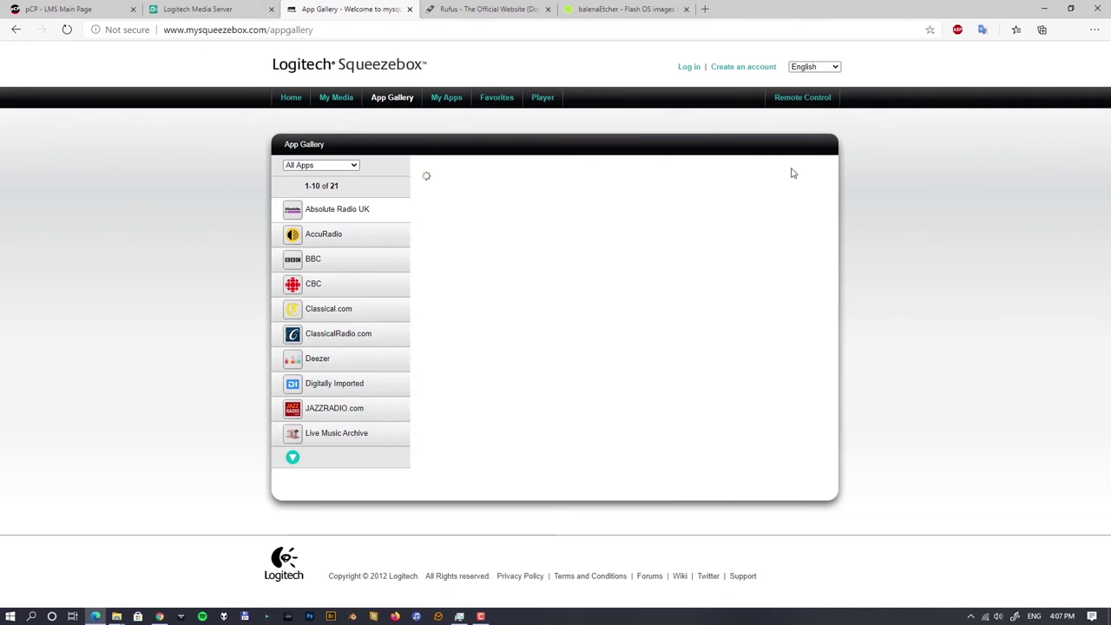
Close the App Gallery tab, pick /mnt/data for music and playlist folders, and finish the wizard.
left_click(409, 9)
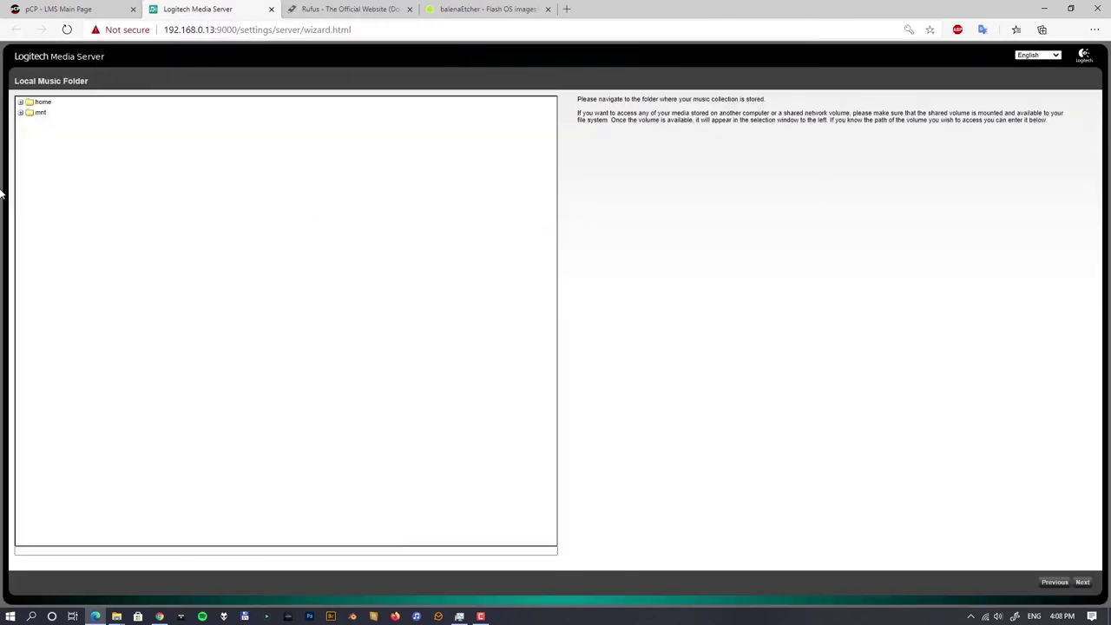
left_click(21, 113)
left_click(48, 123)
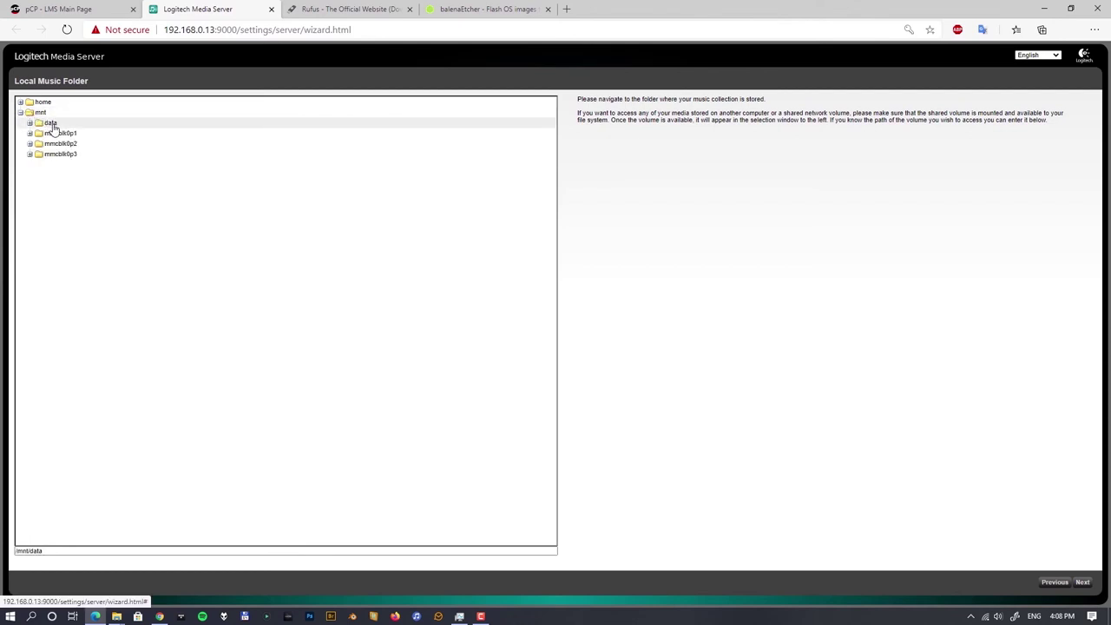
left_click(1081, 583)
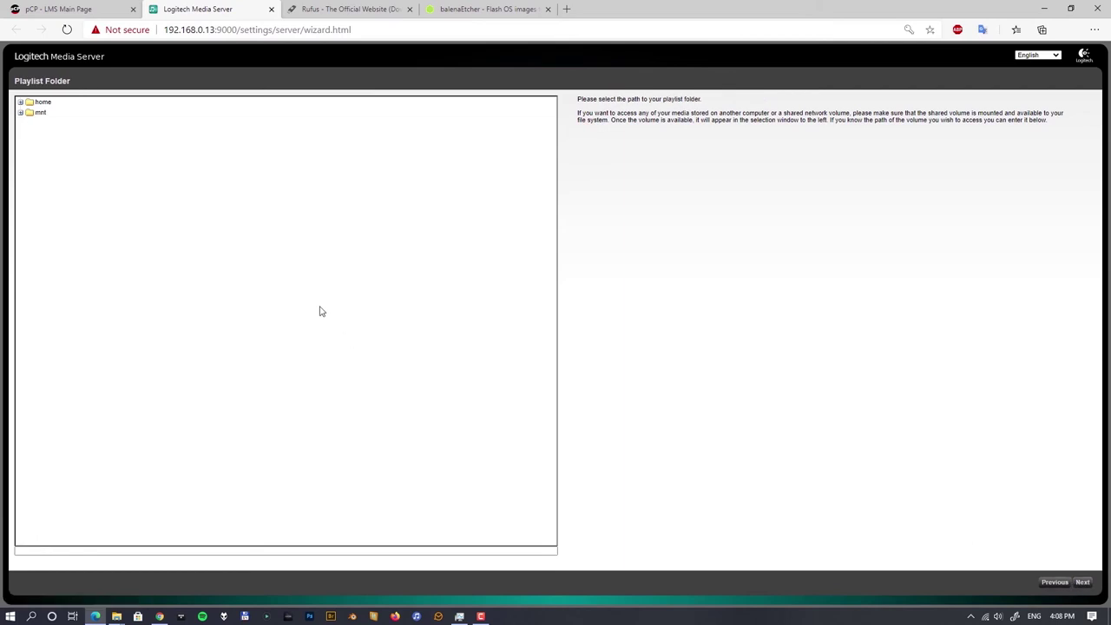
left_click(20, 113)
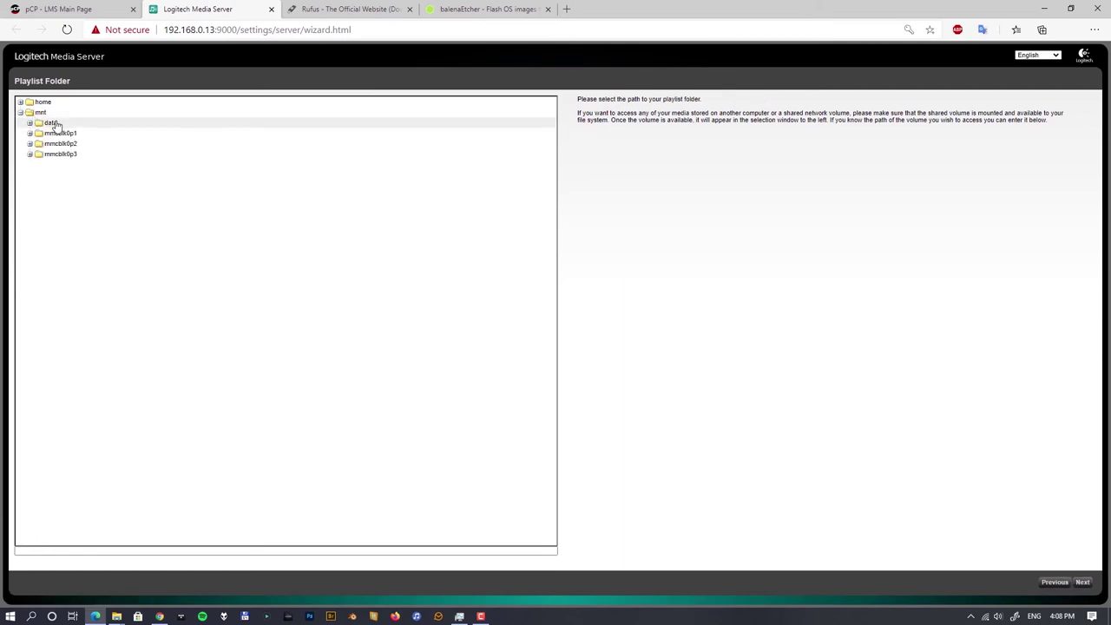
left_click(51, 123)
left_click(1084, 584)
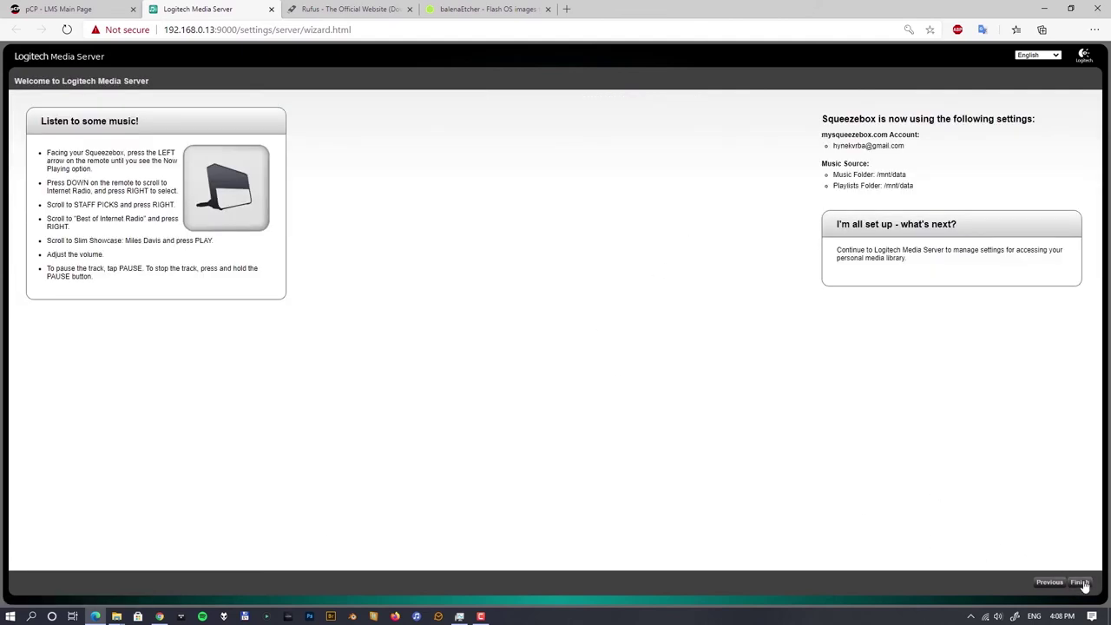
left_click(1081, 583)
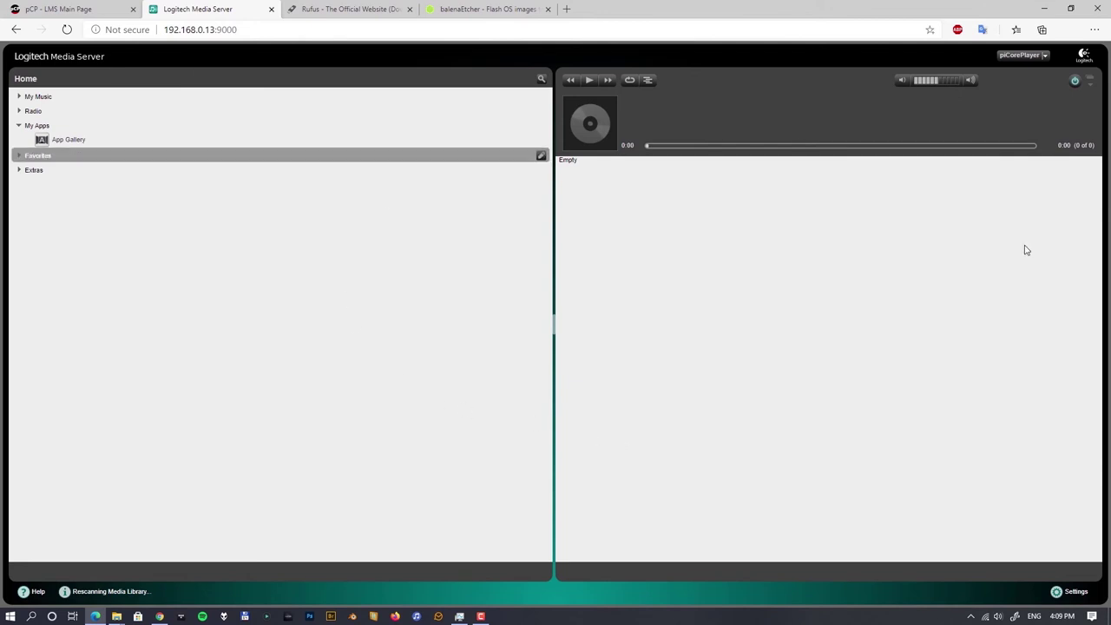
Browse Albums, All Artists and Album Artists under My Music, then open Settings.
left_click(1044, 55)
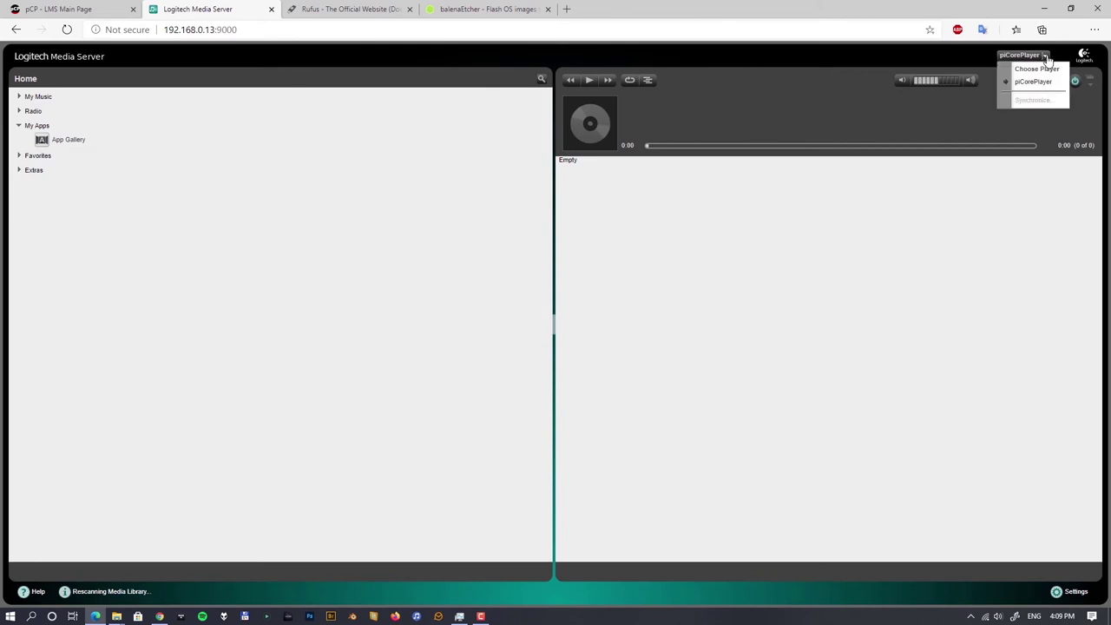
left_click(887, 284)
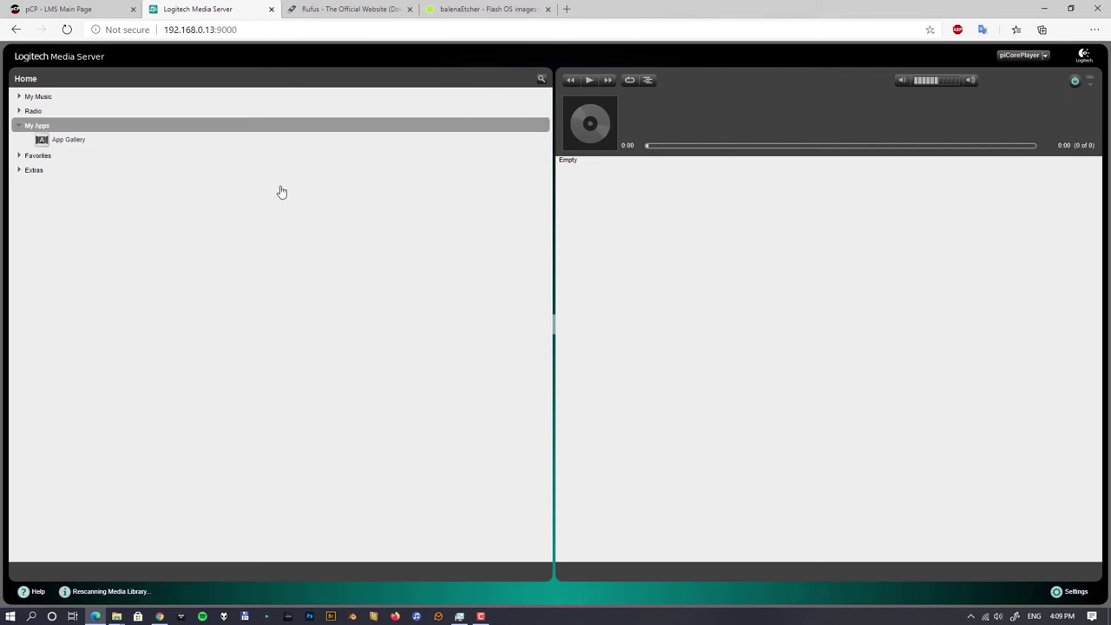
left_click(39, 98)
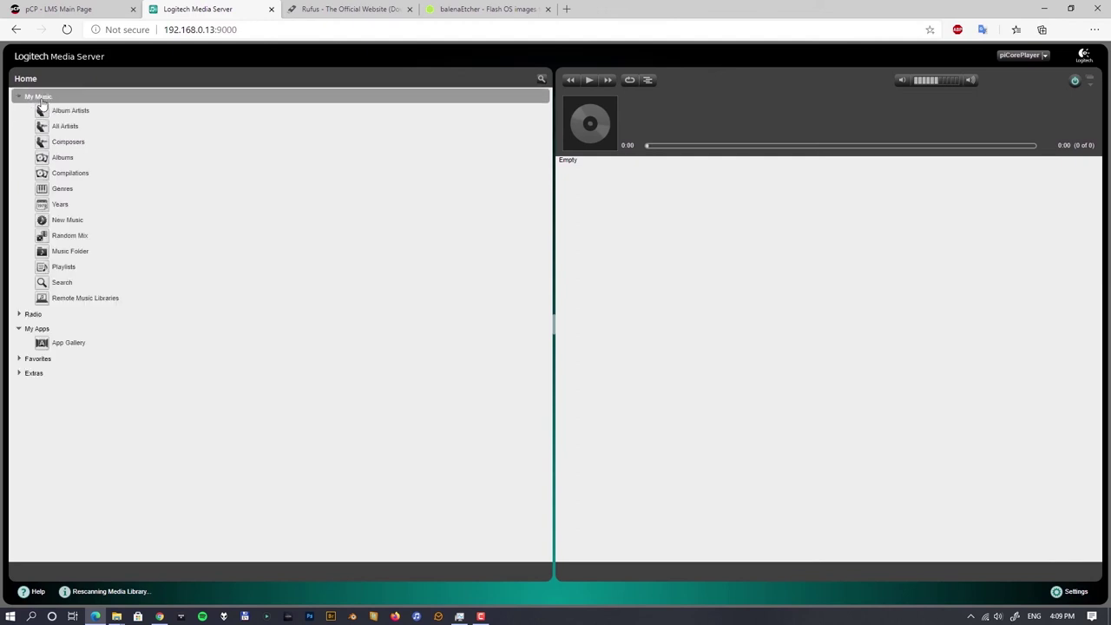
left_click(72, 160)
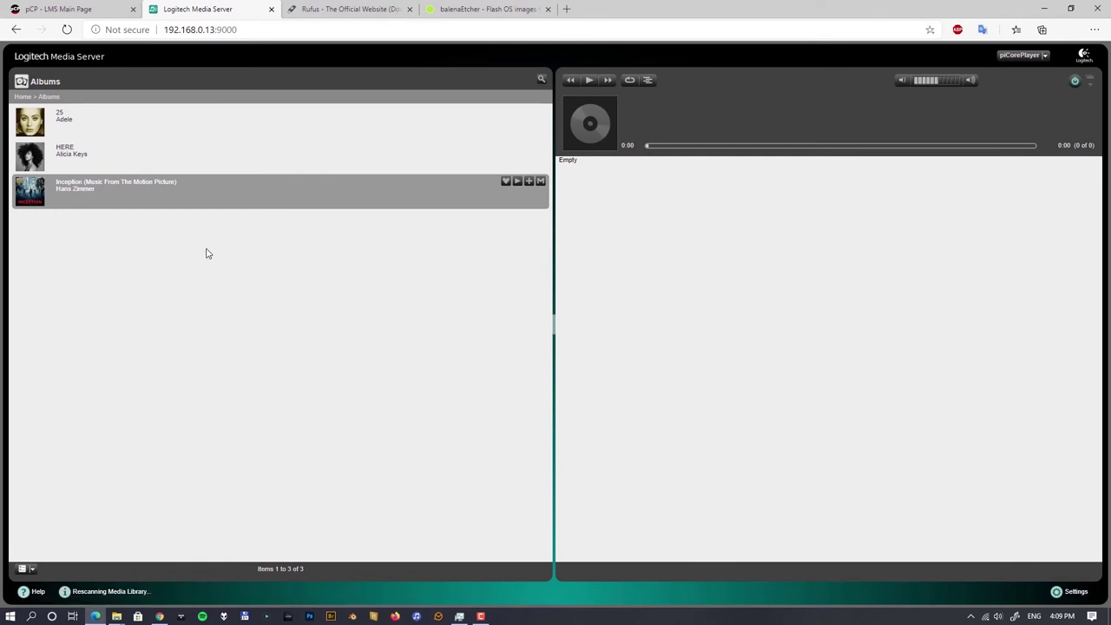
left_click(26, 101)
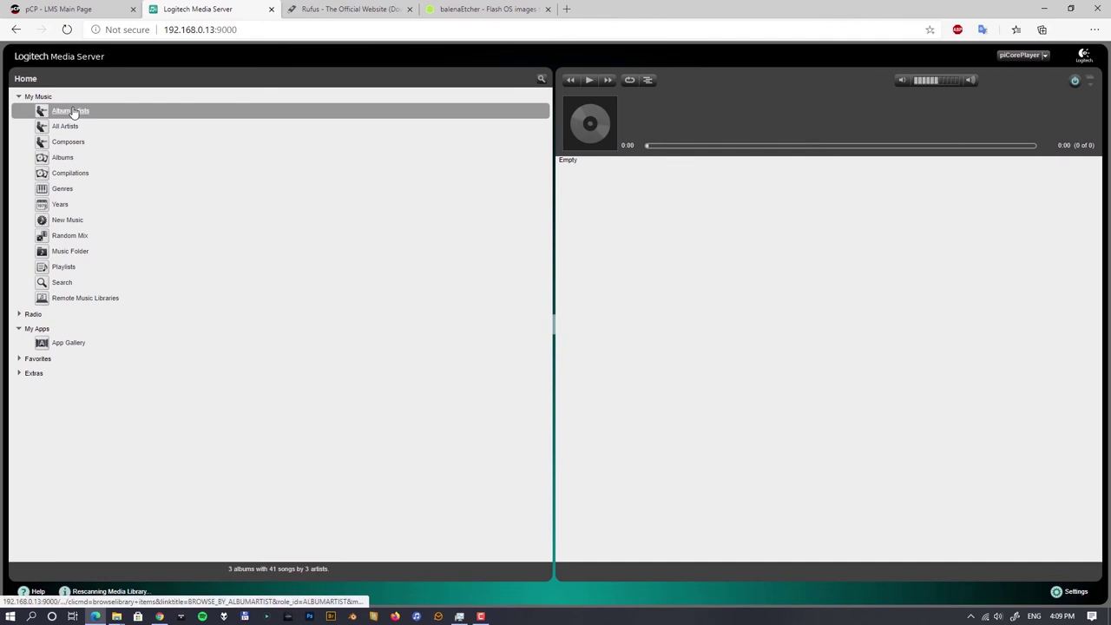
left_click(74, 129)
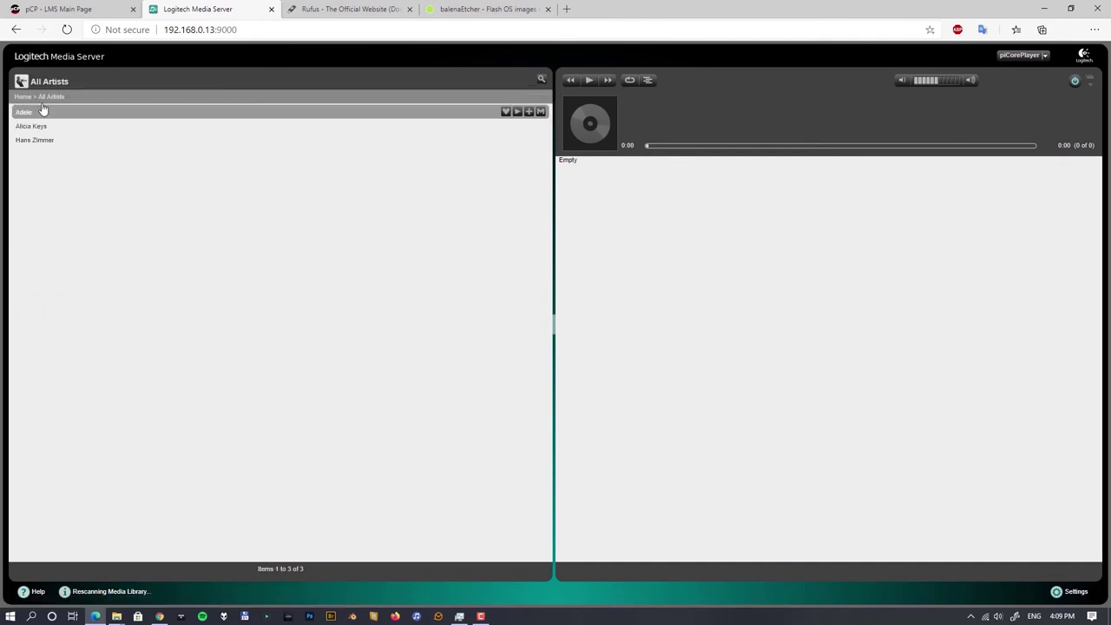
left_click(26, 98)
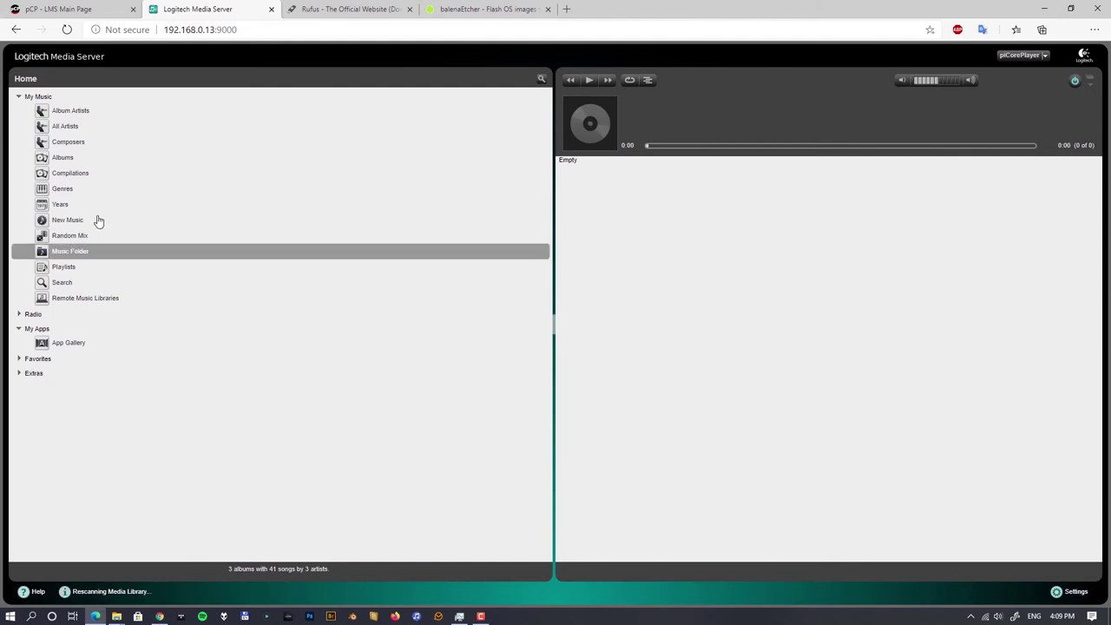
left_click(71, 112)
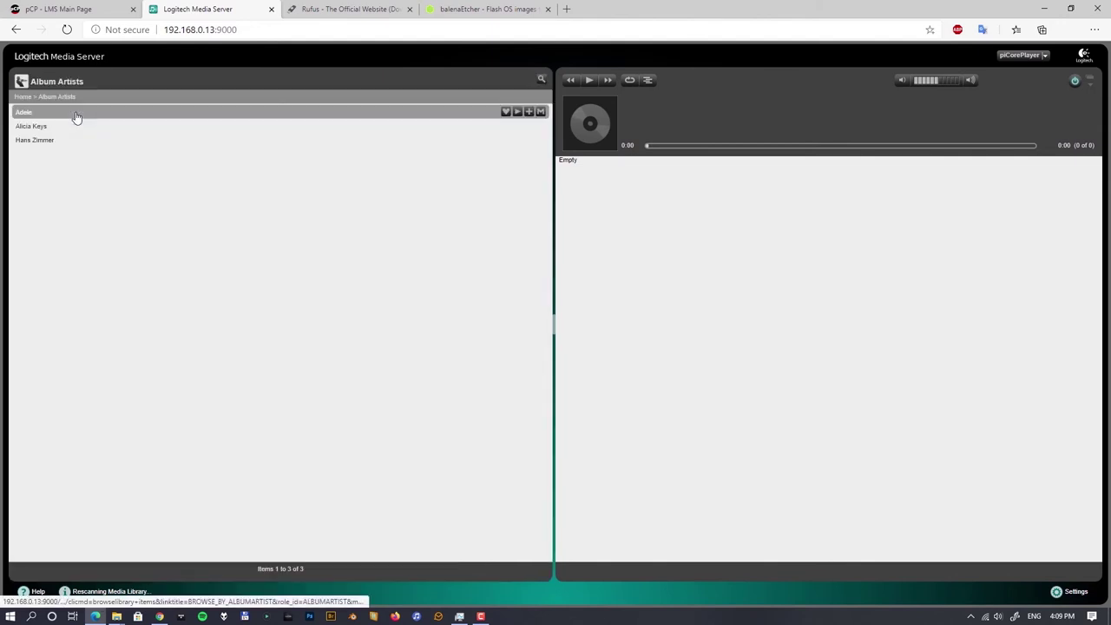
left_click(25, 98)
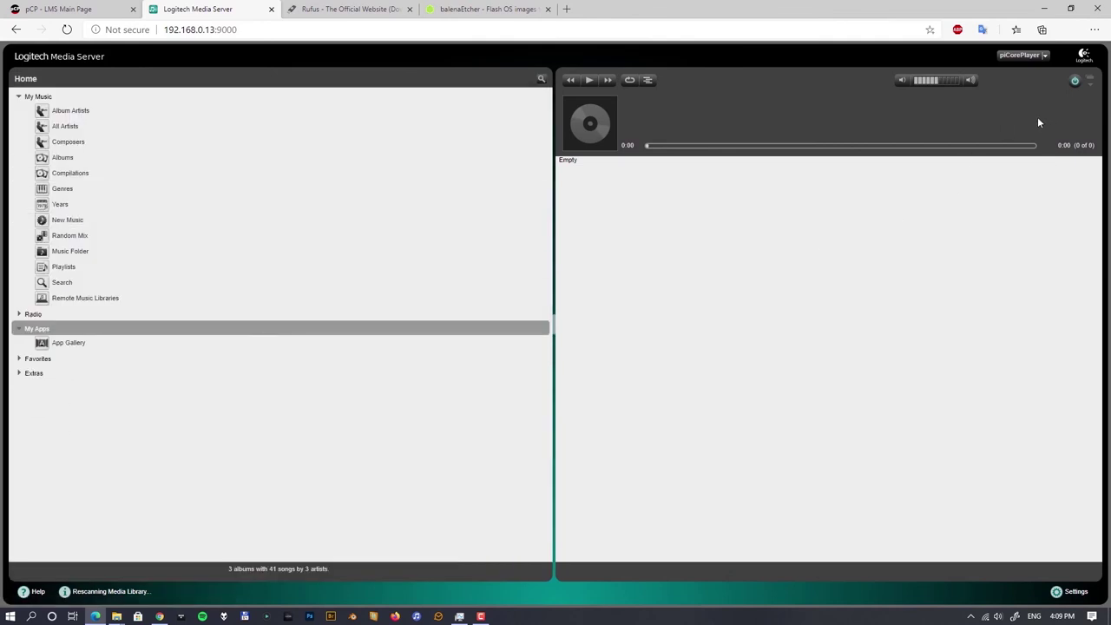
left_click(1074, 591)
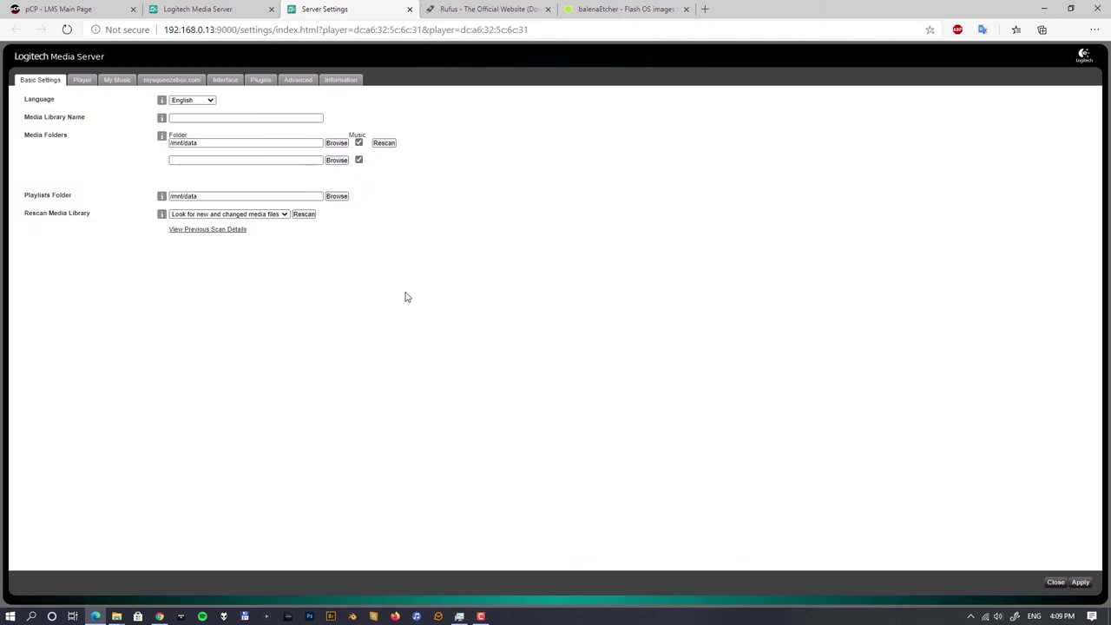
Paste the mysqueezebox.com account password, save it, then review Player and Basic Settings.
left_click(186, 84)
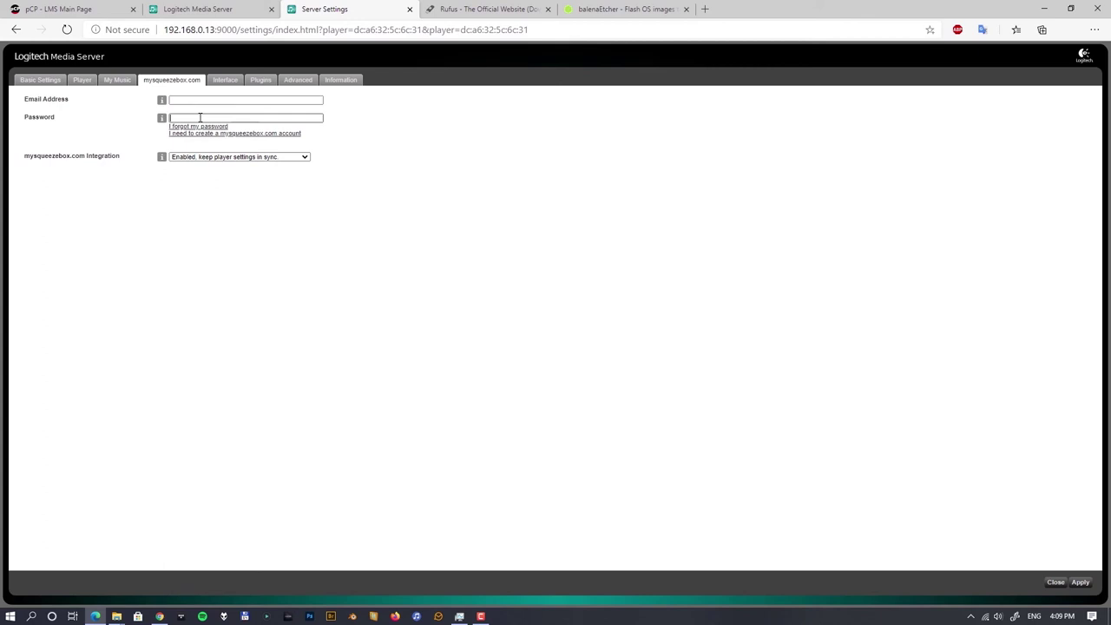
right_click(200, 117)
left_click(251, 255)
left_click(112, 80)
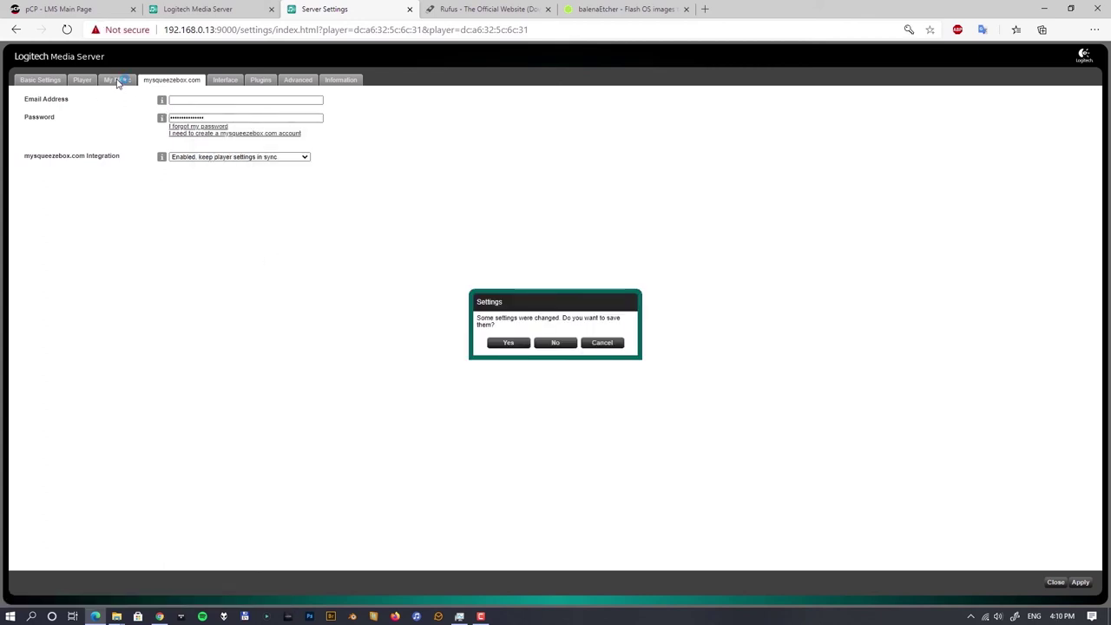
left_click(495, 344)
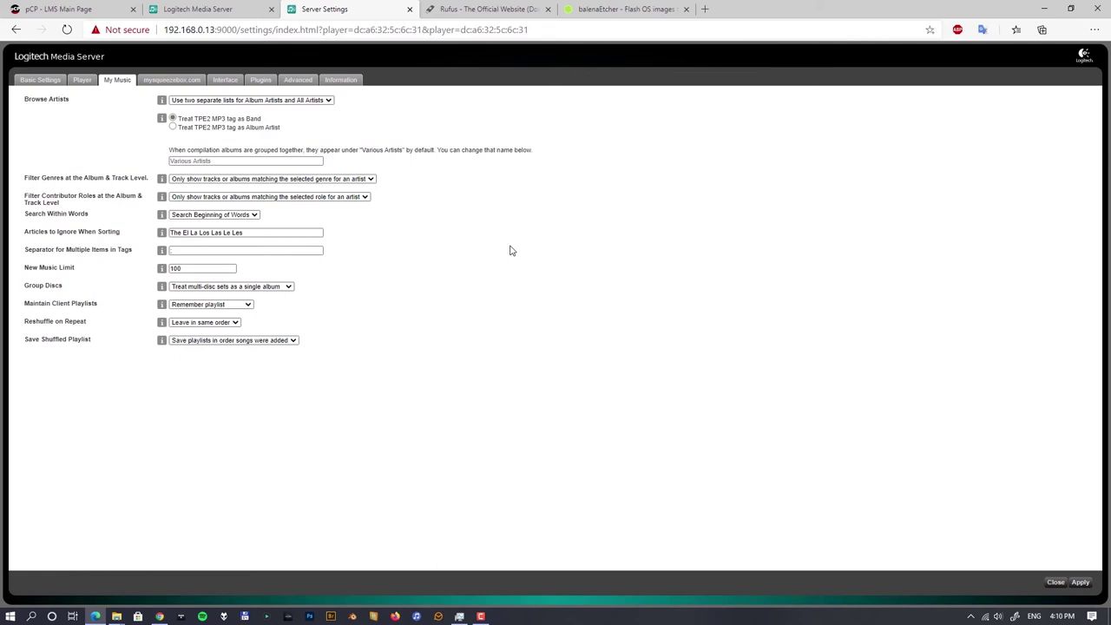
left_click(81, 83)
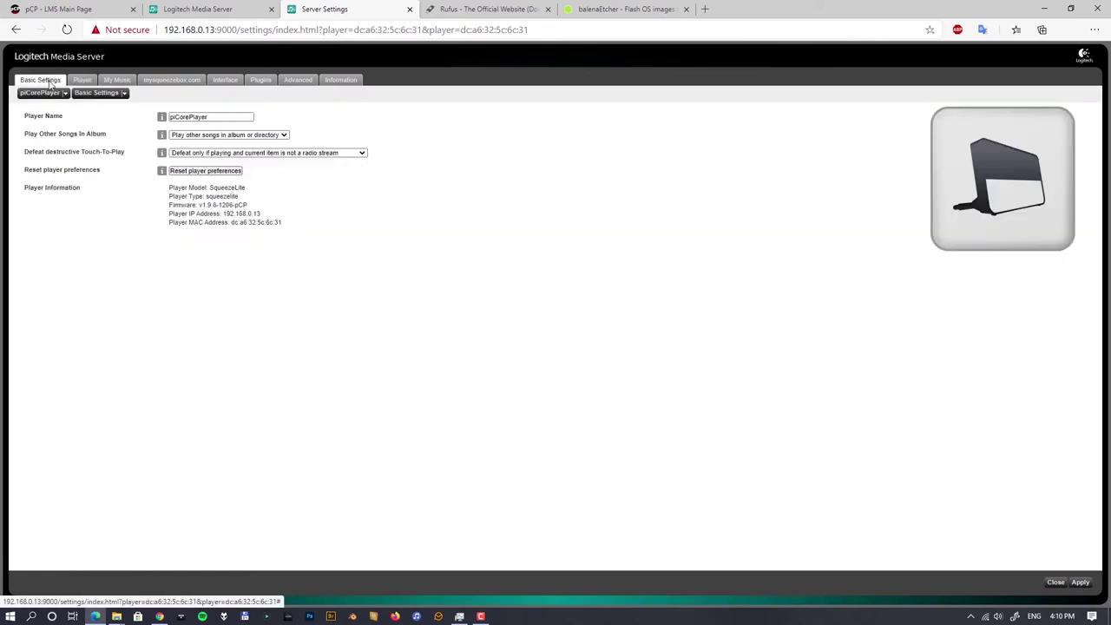
left_click(50, 81)
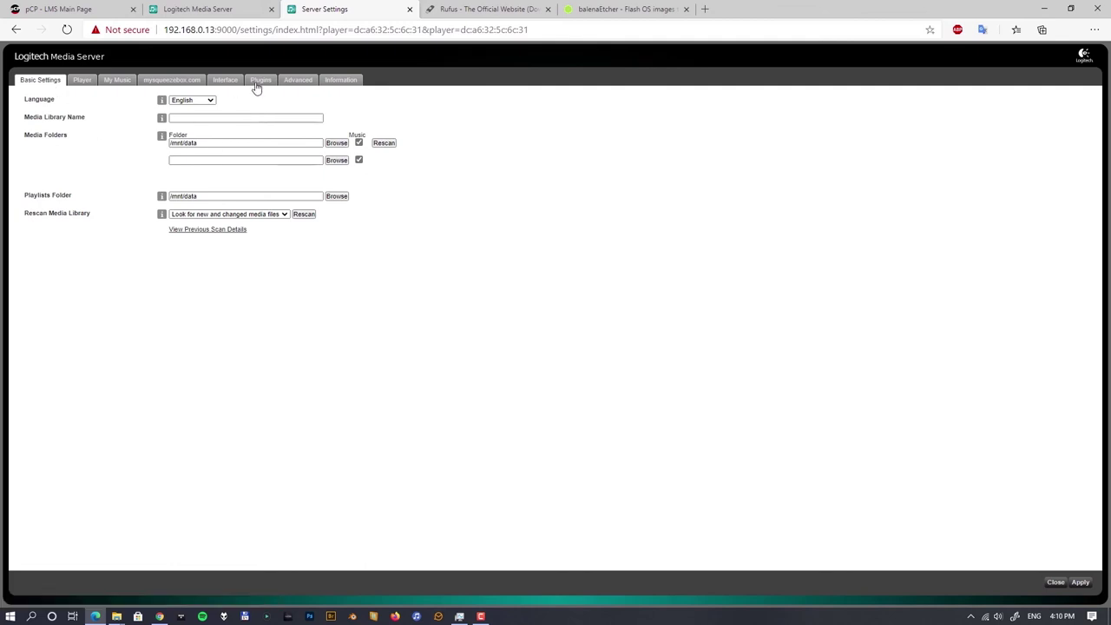